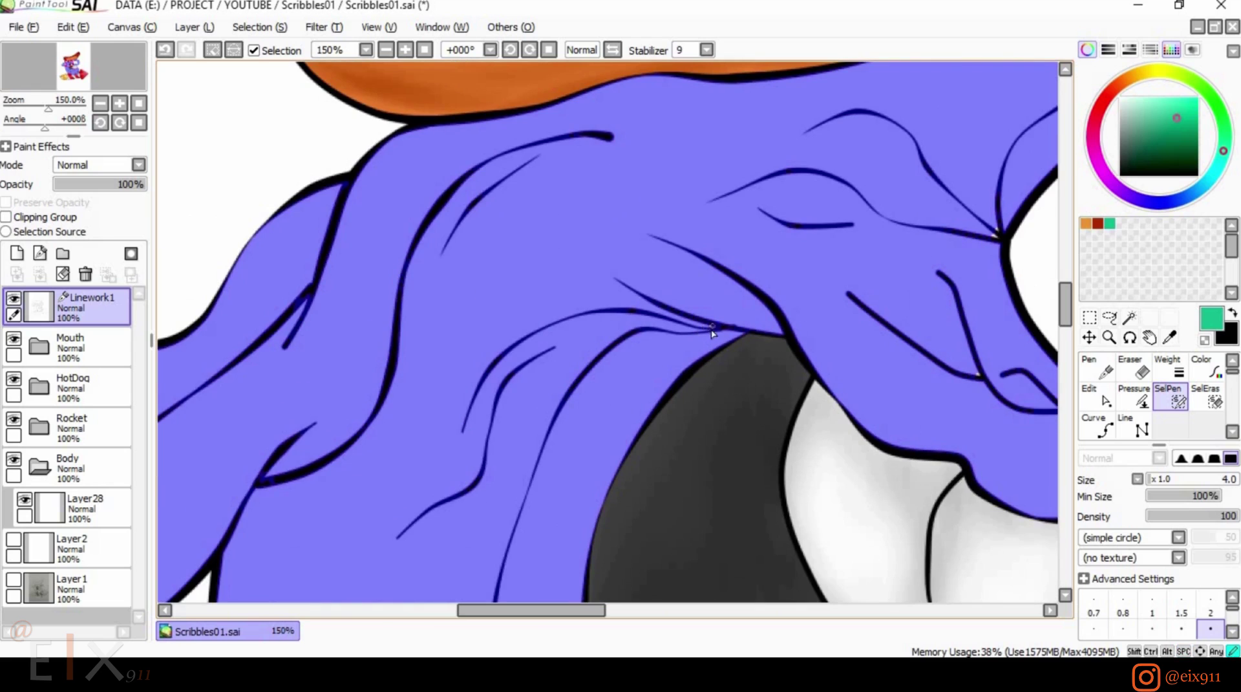
Extend the body selection into the narrow gaps along the creases, fist and mouth edges with the SelPen.
{"action": "left_click_drag", "start_coordinate": [989, 90], "coordinate": [767, 233]}
{"action": "left_click_drag", "start_coordinate": [1019, 395], "coordinate": [701, 332]}
{"action": "left_click_drag", "start_coordinate": [737, 413], "coordinate": [834, 236]}
{"action": "left_click_drag", "start_coordinate": [417, 464], "coordinate": [634, 287]}
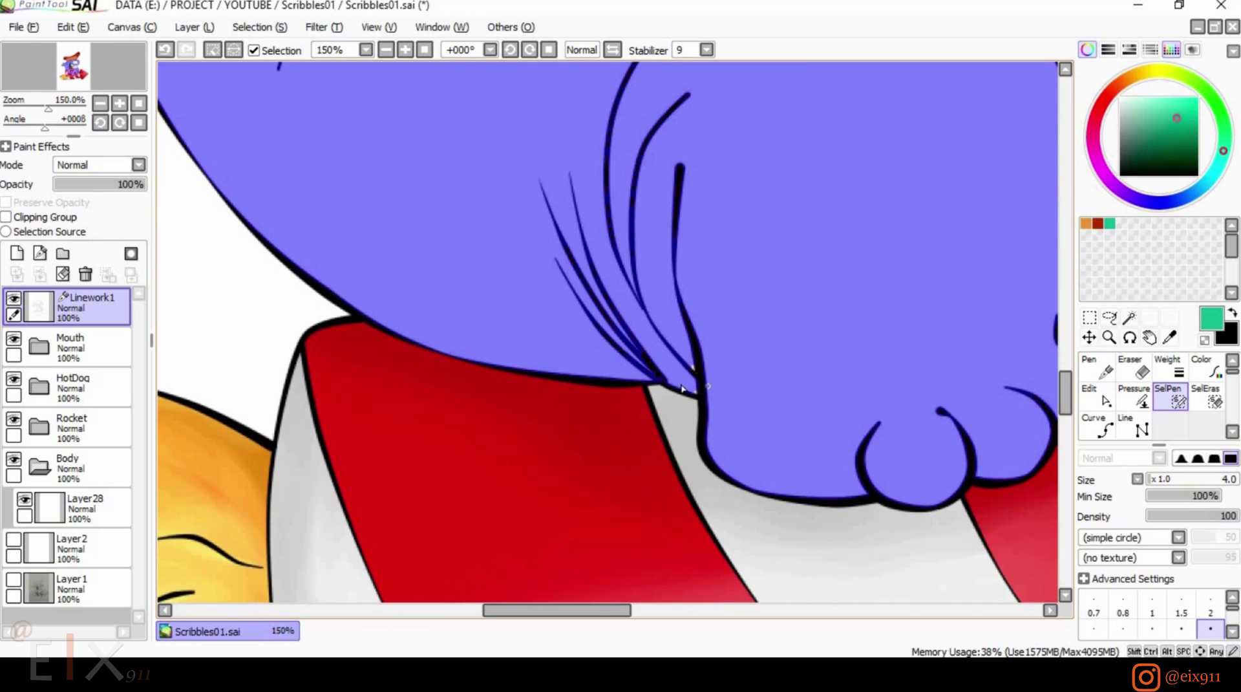
{"action": "left_click_drag", "start_coordinate": [694, 374], "coordinate": [852, 363]}
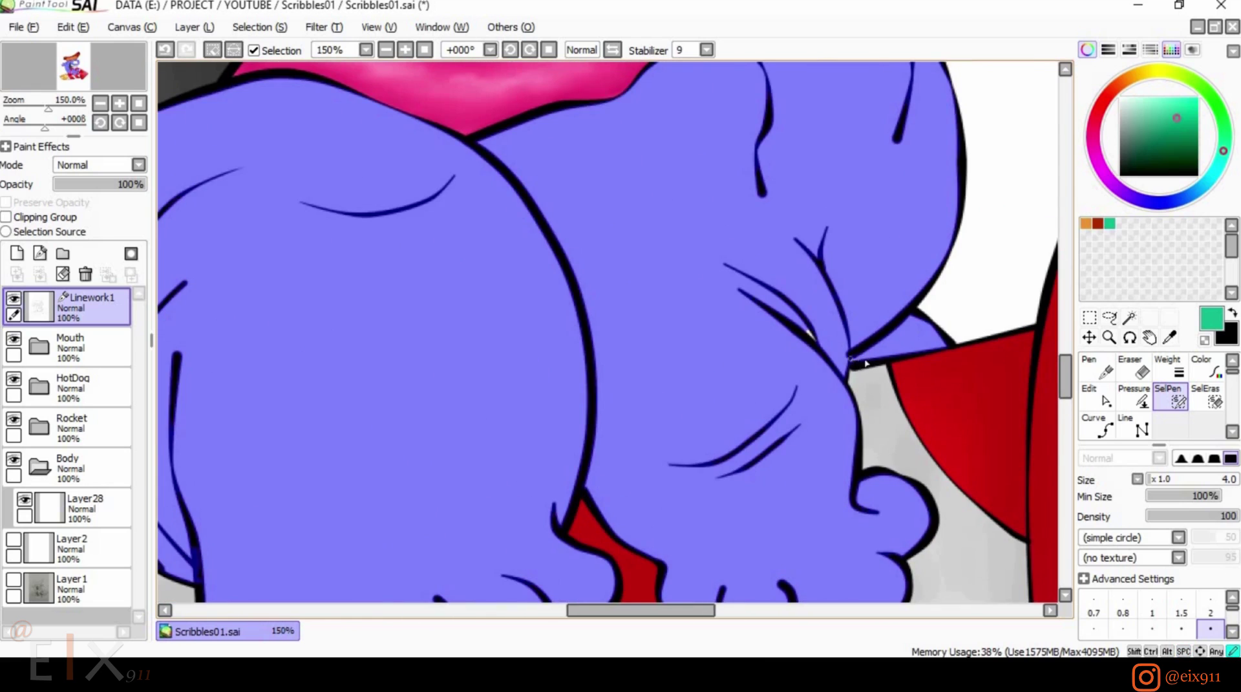
{"action": "left_click_drag", "start_coordinate": [802, 164], "coordinate": [727, 380]}
{"action": "left_click_drag", "start_coordinate": [835, 249], "coordinate": [930, 568]}
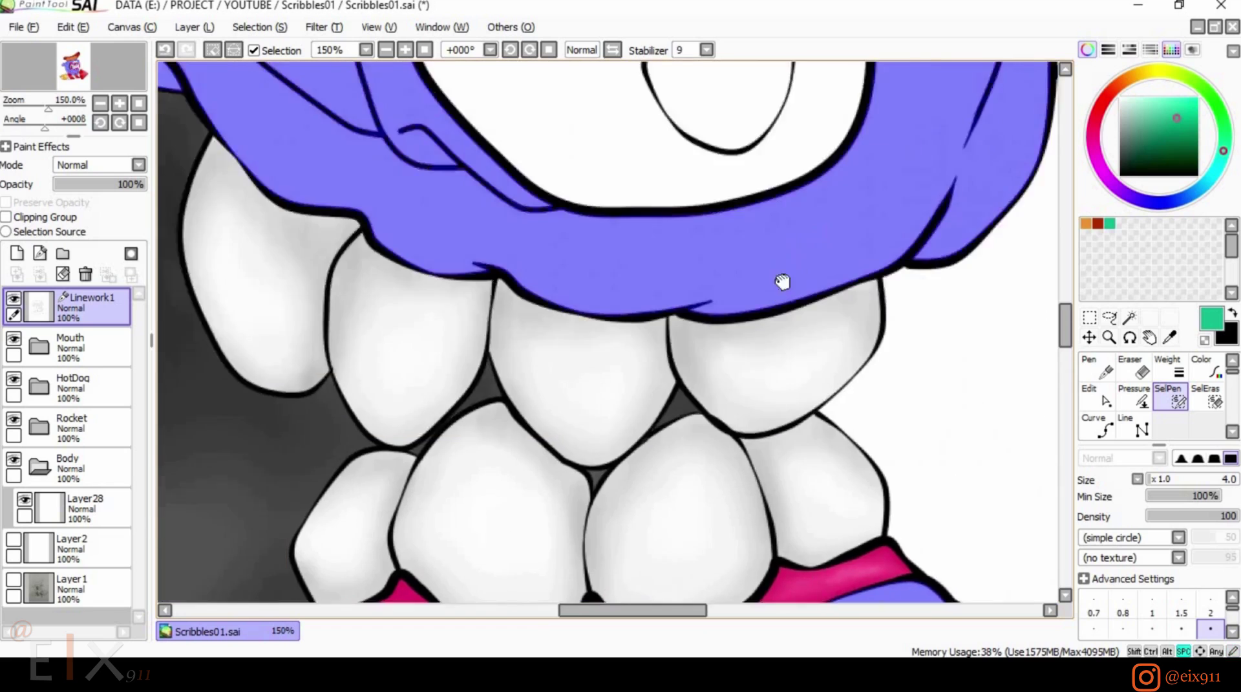
{"action": "left_click_drag", "start_coordinate": [795, 269], "coordinate": [912, 582]}
Fill the selected body area on Layer28 with flat green using the Bucket, and clear the selection.
{"action": "scroll", "coordinate": [1025, 293], "scroll_direction": "down", "scroll_amount": 4}
{"action": "left_click_drag", "start_coordinate": [643, 611], "coordinate": [696, 611]}
{"action": "left_click", "coordinate": [84, 507]}
{"action": "left_click", "coordinate": [1094, 423]}
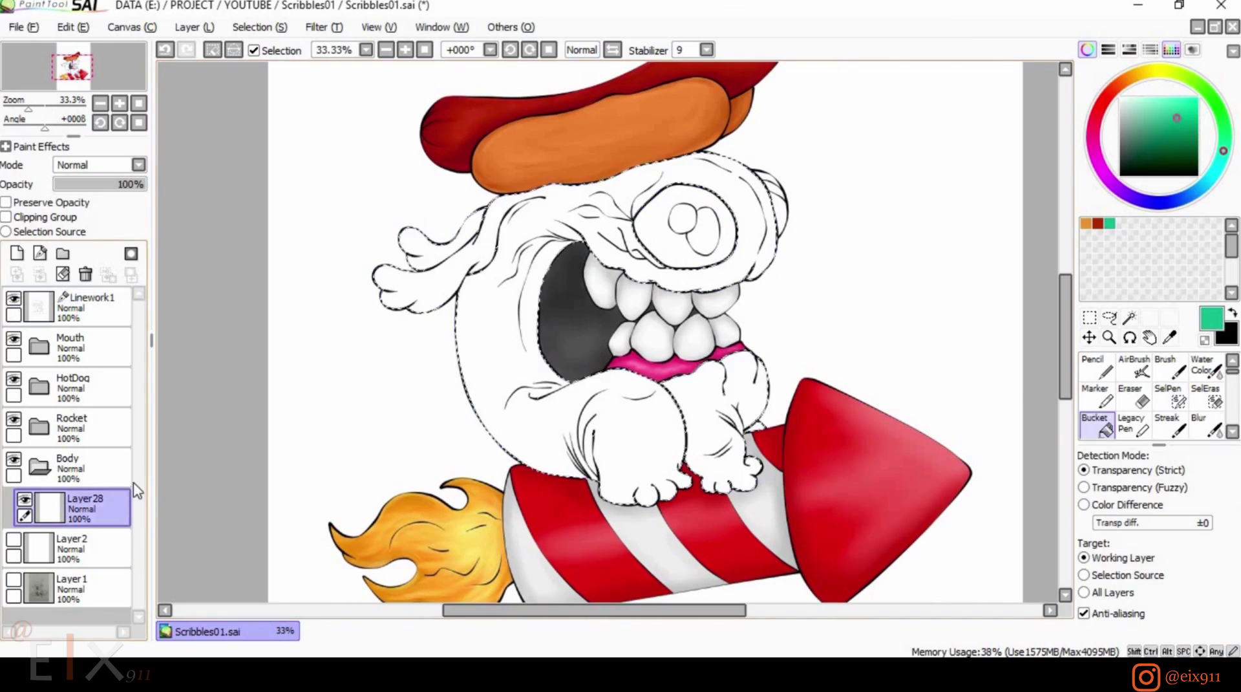
{"action": "left_click", "coordinate": [738, 419]}
{"action": "left_click", "coordinate": [739, 419]}
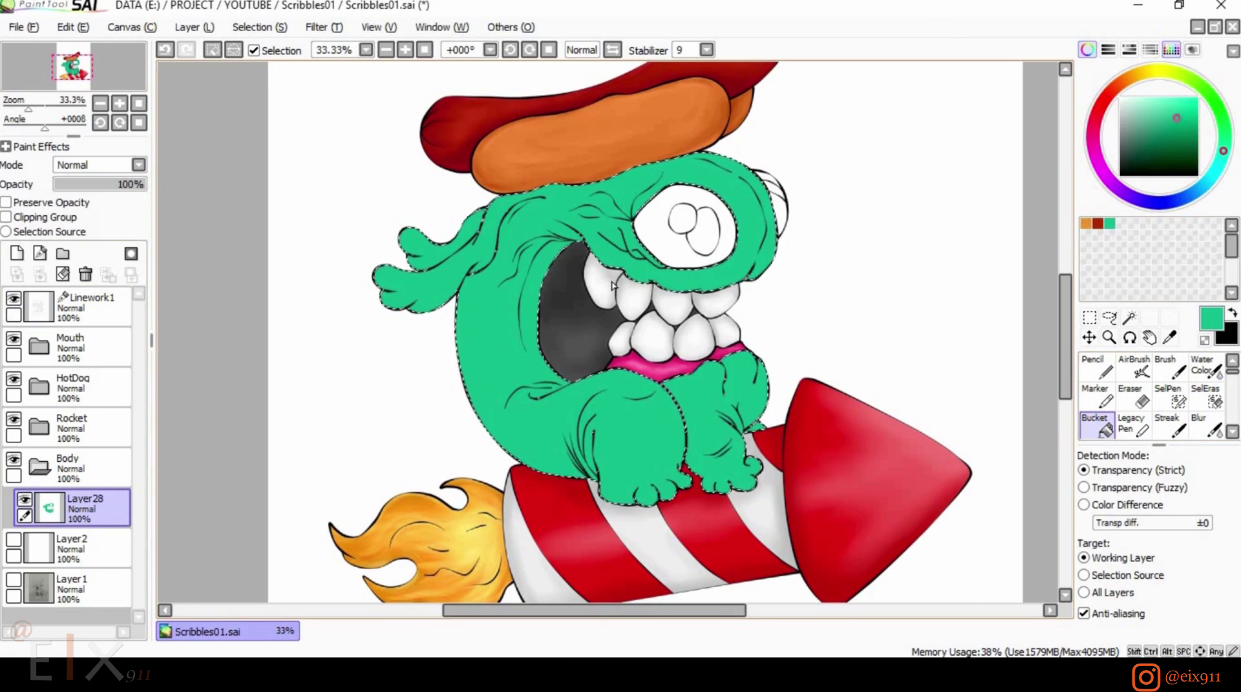
{"action": "key", "text": "ctrl+d"}
Add a new layer clipped to the flat green body layer, and prepare the Brush with a darker green at density 23.
{"action": "left_click_drag", "start_coordinate": [647, 611], "coordinate": [666, 598]}
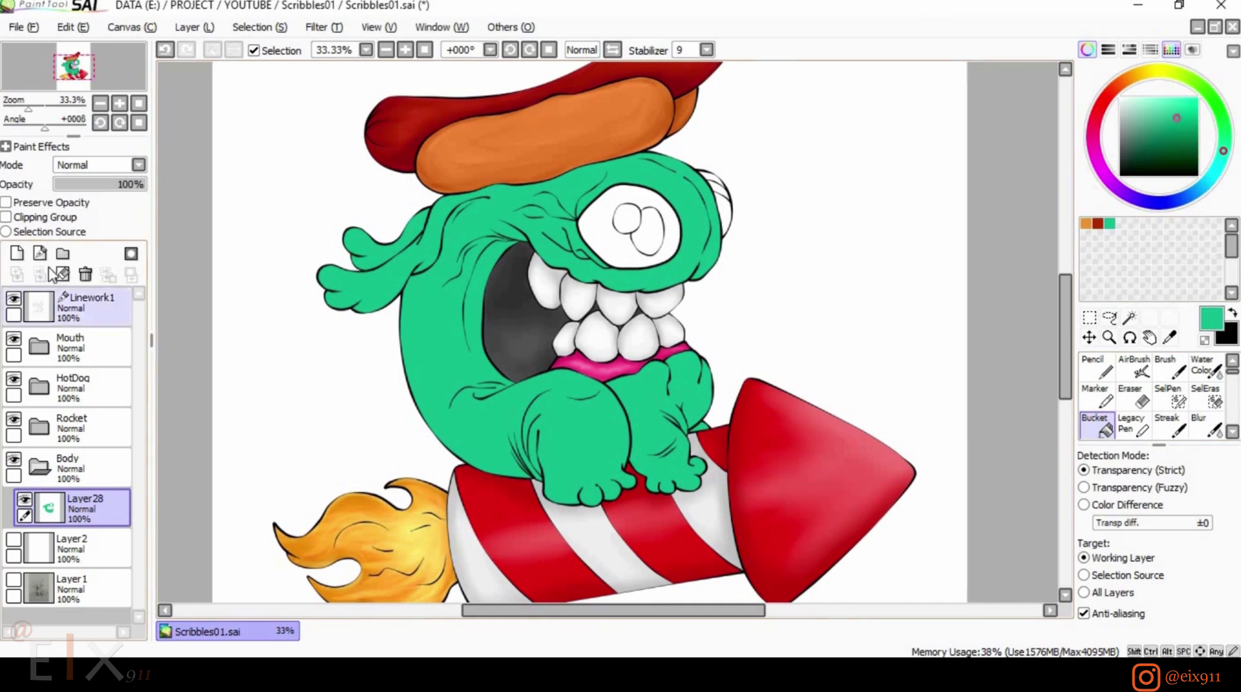
{"action": "left_click", "coordinate": [16, 253]}
{"action": "left_click", "coordinate": [12, 218]}
{"action": "left_click_drag", "start_coordinate": [1192, 132], "coordinate": [1190, 140]}
{"action": "left_click", "coordinate": [1170, 368]}
{"action": "key", "text": "ctrl+z"}
{"action": "left_click", "coordinate": [1168, 516]}
{"action": "scroll", "coordinate": [408, 224], "scroll_direction": "up", "scroll_amount": 3}
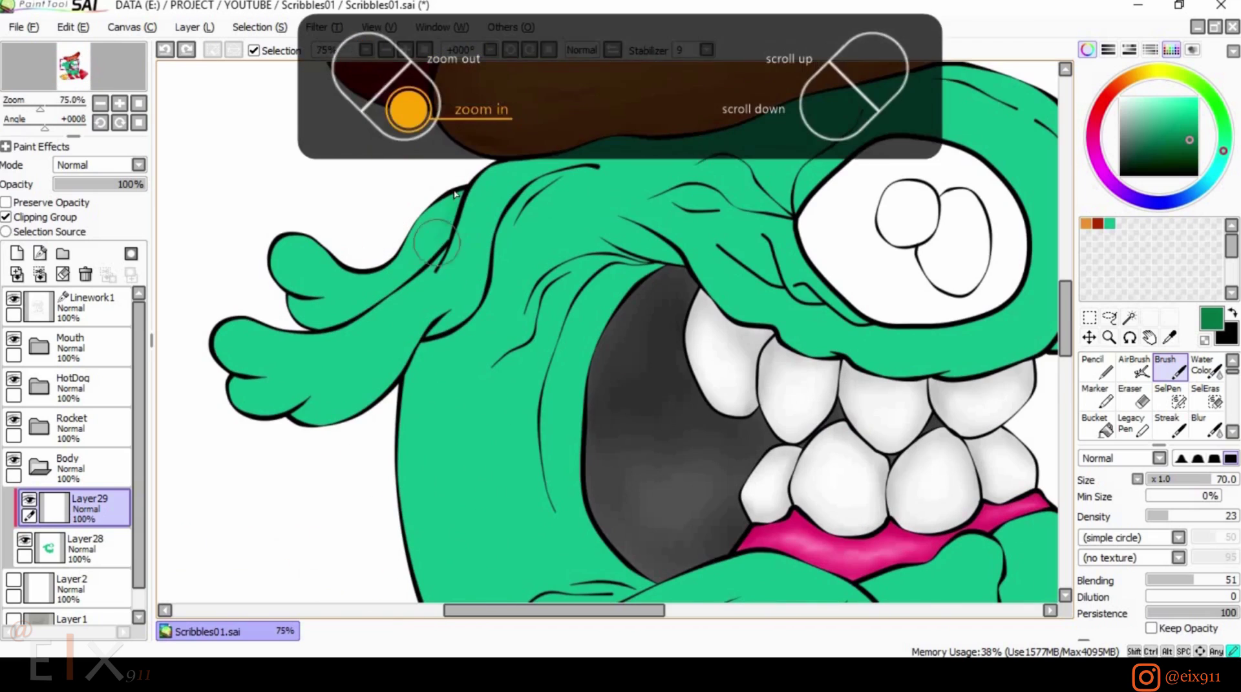
Brush darker green shading at size 70 along the arms, head creases and folds beside the mouth.
{"action": "left_click_drag", "start_coordinate": [238, 366], "coordinate": [227, 330]}
{"action": "mouse_move", "coordinate": [261, 403]}
{"action": "left_mouse_down"}
{"action": "mouse_move", "coordinate": [297, 410]}
{"action": "mouse_move", "coordinate": [419, 353]}
{"action": "left_mouse_up"}
{"action": "mouse_move", "coordinate": [445, 266]}
{"action": "left_mouse_down"}
{"action": "mouse_move", "coordinate": [472, 243]}
{"action": "mouse_move", "coordinate": [497, 179]}
{"action": "left_mouse_up"}
{"action": "mouse_move", "coordinate": [572, 183]}
{"action": "left_mouse_down"}
{"action": "mouse_move", "coordinate": [441, 352]}
{"action": "mouse_move", "coordinate": [399, 452]}
{"action": "left_mouse_up"}
{"action": "mouse_move", "coordinate": [575, 216]}
{"action": "left_mouse_down"}
{"action": "mouse_move", "coordinate": [672, 139]}
{"action": "mouse_move", "coordinate": [931, 84]}
{"action": "left_mouse_up"}
{"action": "mouse_move", "coordinate": [621, 129]}
{"action": "left_mouse_down"}
{"action": "mouse_move", "coordinate": [512, 158]}
{"action": "mouse_move", "coordinate": [788, 213]}
{"action": "mouse_move", "coordinate": [808, 148]}
{"action": "mouse_move", "coordinate": [698, 194]}
{"action": "mouse_move", "coordinate": [729, 219]}
{"action": "mouse_move", "coordinate": [594, 216]}
{"action": "mouse_move", "coordinate": [517, 310]}
{"action": "mouse_move", "coordinate": [620, 291]}
{"action": "mouse_move", "coordinate": [517, 324]}
{"action": "mouse_move", "coordinate": [577, 516]}
{"action": "left_mouse_up"}
{"action": "mouse_move", "coordinate": [582, 367]}
{"action": "left_mouse_down"}
{"action": "mouse_move", "coordinate": [600, 541]}
{"action": "mouse_move", "coordinate": [637, 569]}
{"action": "left_mouse_up"}
{"action": "left_click_drag", "start_coordinate": [744, 315], "coordinate": [941, 374]}
{"action": "left_click_drag", "start_coordinate": [840, 310], "coordinate": [786, 258]}
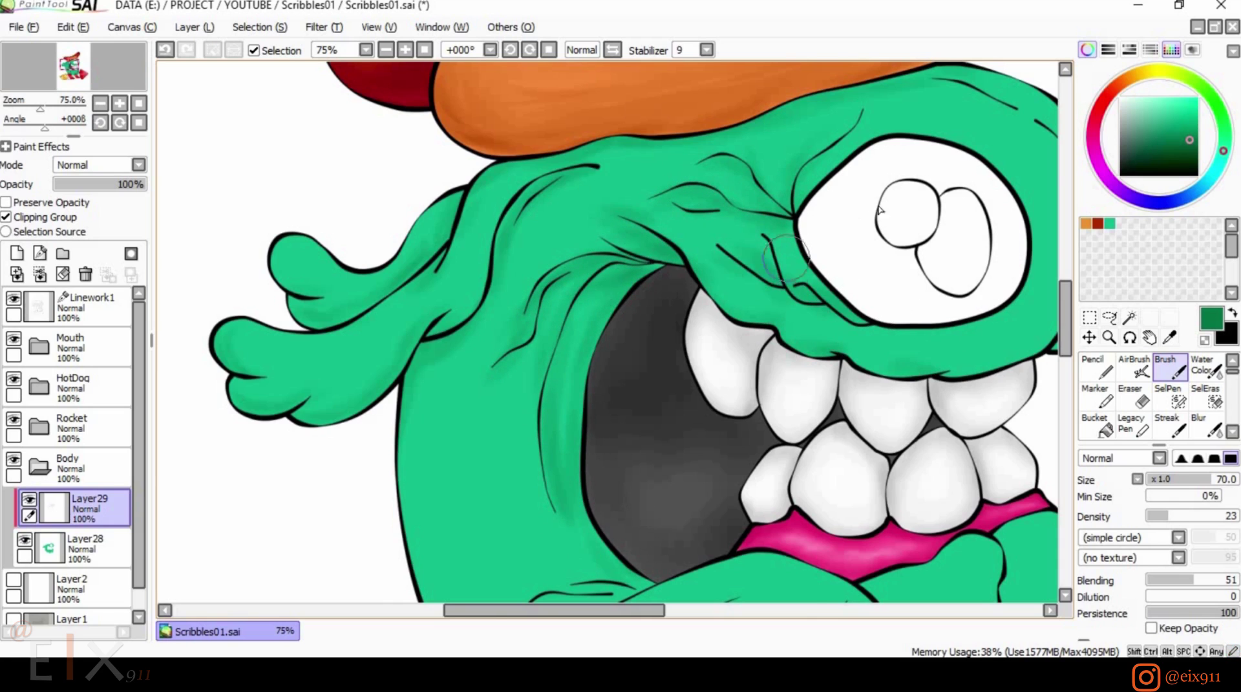
Shade around the eye socket, brow creases and outer edge of the head with the darker green.
{"action": "left_click_drag", "start_coordinate": [969, 143], "coordinate": [758, 209]}
{"action": "mouse_move", "coordinate": [714, 137]}
{"action": "left_mouse_down"}
{"action": "mouse_move", "coordinate": [870, 215]}
{"action": "mouse_move", "coordinate": [873, 360]}
{"action": "mouse_move", "coordinate": [738, 215]}
{"action": "left_mouse_up"}
{"action": "mouse_move", "coordinate": [786, 364]}
{"action": "left_mouse_down"}
{"action": "mouse_move", "coordinate": [725, 415]}
{"action": "mouse_move", "coordinate": [636, 405]}
{"action": "left_mouse_up"}
{"action": "left_click_drag", "start_coordinate": [856, 379], "coordinate": [860, 389]}
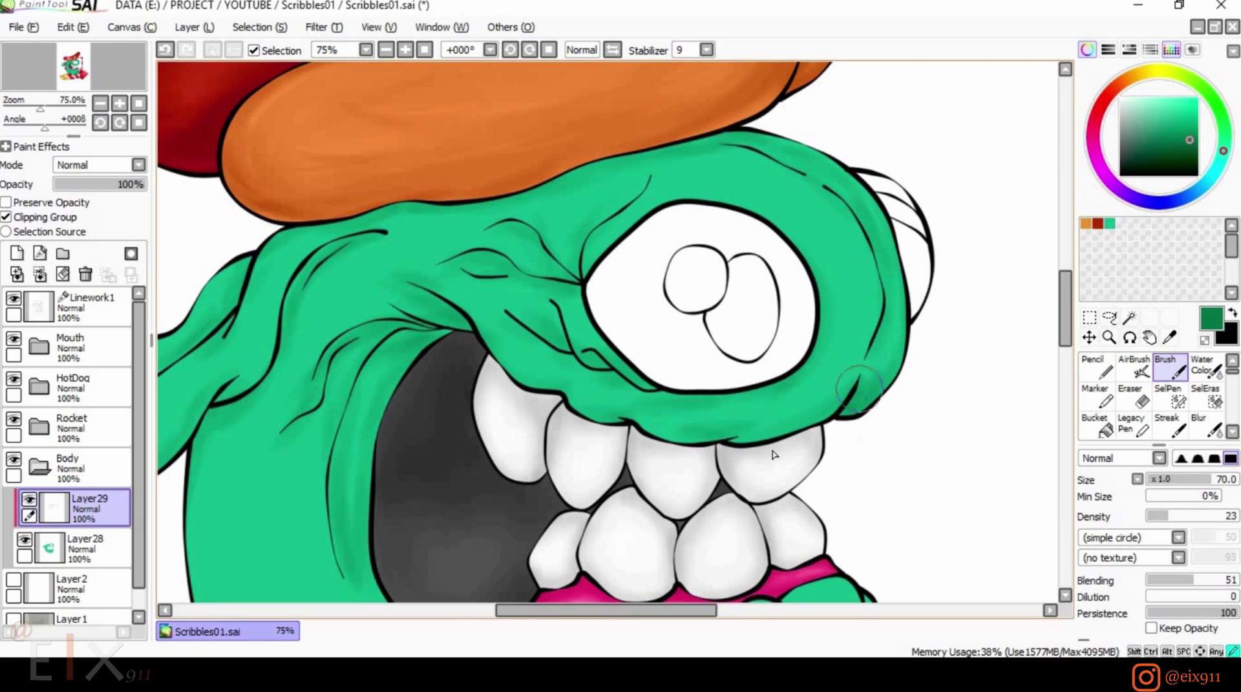
Shade the lower body, legs and toes with the darker green Brush, following the creases and outlines.
{"action": "left_click_drag", "start_coordinate": [583, 574], "coordinate": [614, 275]}
{"action": "mouse_move", "coordinate": [346, 399]}
{"action": "left_mouse_down"}
{"action": "mouse_move", "coordinate": [478, 344]}
{"action": "mouse_move", "coordinate": [445, 347]}
{"action": "mouse_move", "coordinate": [382, 391]}
{"action": "left_mouse_up"}
{"action": "mouse_move", "coordinate": [586, 373]}
{"action": "left_mouse_down"}
{"action": "mouse_move", "coordinate": [653, 364]}
{"action": "mouse_move", "coordinate": [536, 334]}
{"action": "left_mouse_up"}
{"action": "left_click_drag", "start_coordinate": [701, 378], "coordinate": [711, 522]}
{"action": "mouse_move", "coordinate": [702, 470]}
{"action": "left_mouse_down"}
{"action": "mouse_move", "coordinate": [517, 439]}
{"action": "mouse_move", "coordinate": [453, 530]}
{"action": "mouse_move", "coordinate": [562, 368]}
{"action": "mouse_move", "coordinate": [713, 380]}
{"action": "mouse_move", "coordinate": [841, 304]}
{"action": "mouse_move", "coordinate": [911, 394]}
{"action": "mouse_move", "coordinate": [802, 404]}
{"action": "mouse_move", "coordinate": [895, 560]}
{"action": "mouse_move", "coordinate": [785, 579]}
{"action": "mouse_move", "coordinate": [784, 490]}
{"action": "mouse_move", "coordinate": [735, 384]}
{"action": "mouse_move", "coordinate": [711, 488]}
{"action": "mouse_move", "coordinate": [725, 353]}
{"action": "left_mouse_up"}
{"action": "mouse_move", "coordinate": [547, 400]}
{"action": "left_mouse_down"}
{"action": "mouse_move", "coordinate": [549, 446]}
{"action": "mouse_move", "coordinate": [633, 475]}
{"action": "mouse_move", "coordinate": [748, 424]}
{"action": "left_mouse_up"}
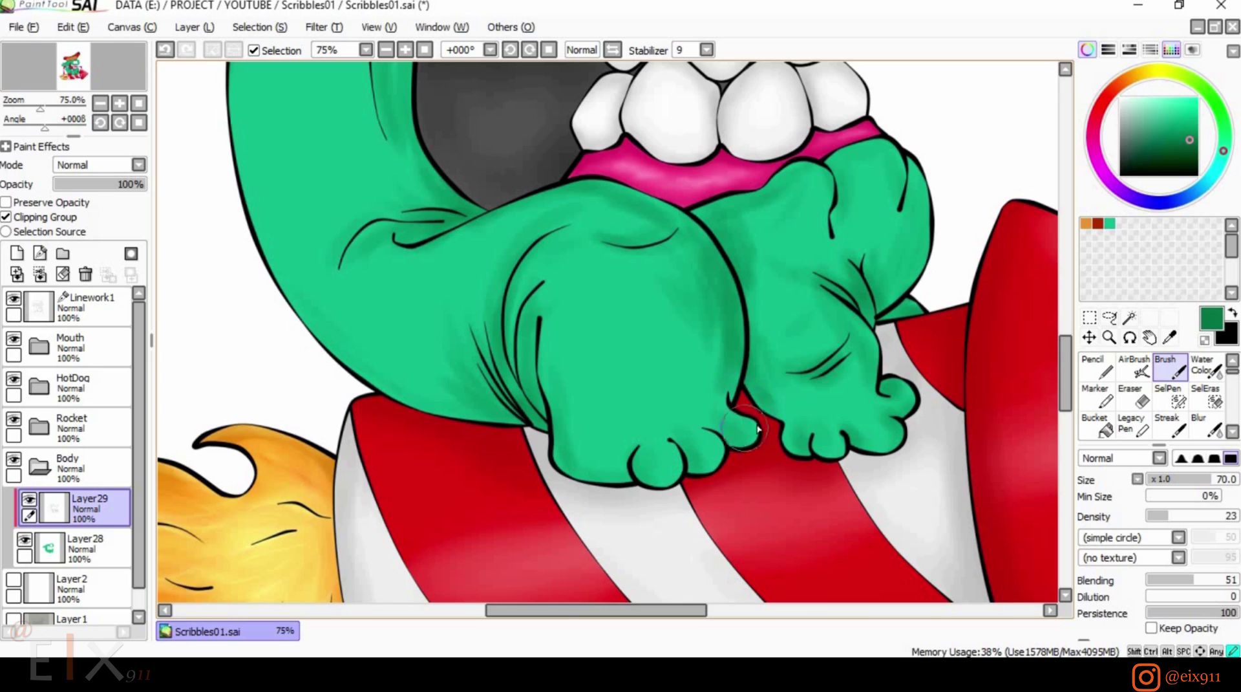
{"action": "left_click_drag", "start_coordinate": [551, 317], "coordinate": [548, 376]}
{"action": "left_click_drag", "start_coordinate": [412, 378], "coordinate": [497, 413]}
{"action": "left_click_drag", "start_coordinate": [371, 170], "coordinate": [455, 441]}
{"action": "mouse_move", "coordinate": [349, 281]}
{"action": "left_mouse_down"}
{"action": "mouse_move", "coordinate": [420, 190]}
{"action": "mouse_move", "coordinate": [363, 275]}
{"action": "left_mouse_up"}
Soften the body shading on the clipped layer with the Blur tool at size 70.
{"action": "scroll", "coordinate": [670, 225], "scroll_direction": "down", "scroll_amount": 1}
{"action": "scroll", "coordinate": [911, 278], "scroll_direction": "up", "scroll_amount": 1}
{"action": "left_click", "coordinate": [1206, 425]}
{"action": "mouse_move", "coordinate": [319, 237]}
{"action": "left_mouse_down"}
{"action": "mouse_move", "coordinate": [372, 276]}
{"action": "mouse_move", "coordinate": [349, 263]}
{"action": "left_mouse_up"}
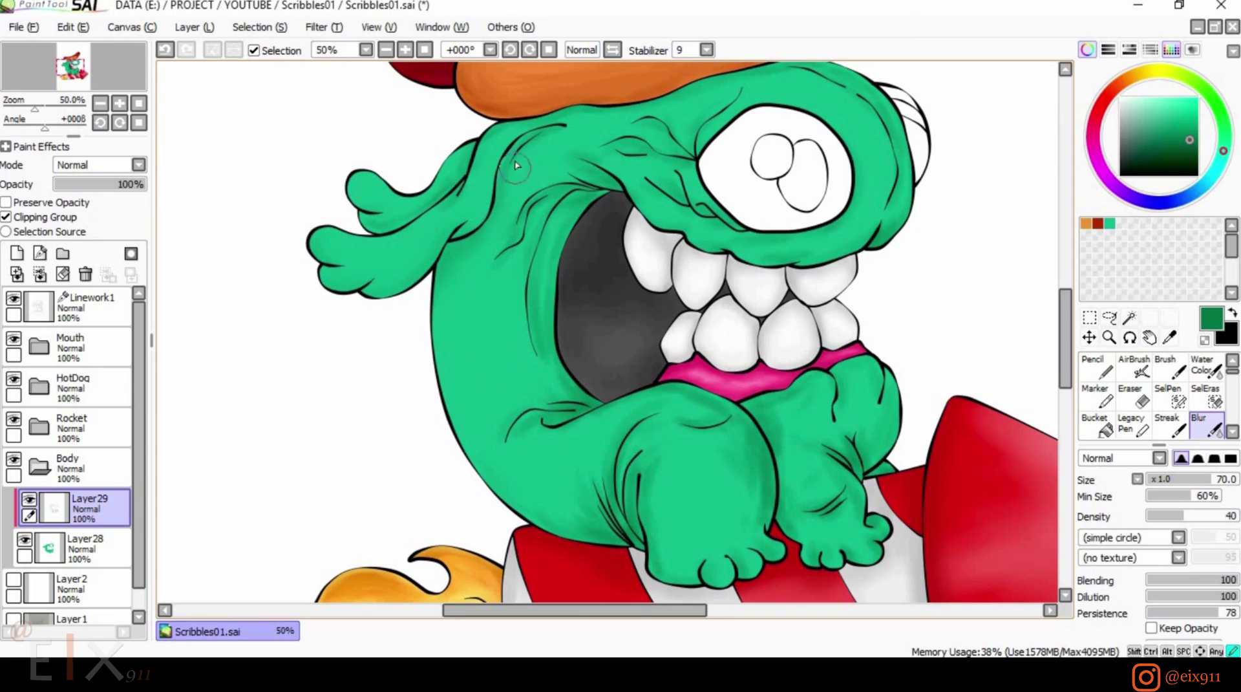
{"action": "left_click_drag", "start_coordinate": [419, 217], "coordinate": [387, 223]}
{"action": "left_click_drag", "start_coordinate": [506, 270], "coordinate": [514, 251]}
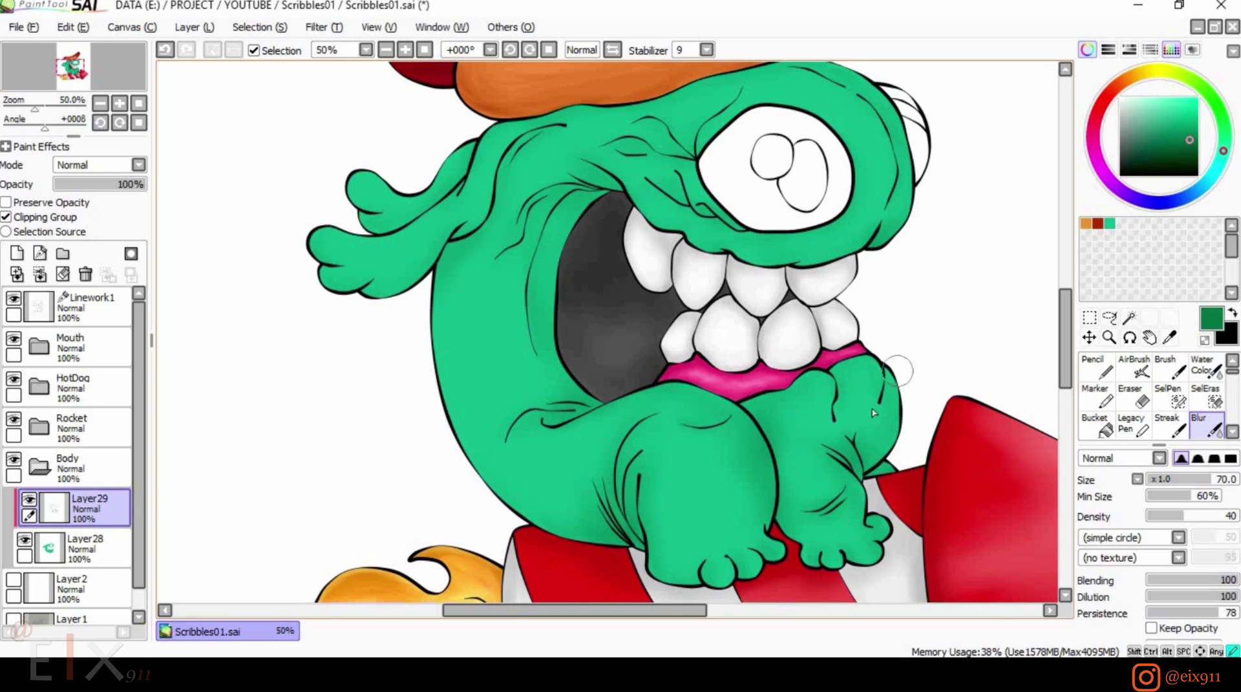
Set the clipped shading layer's blending mode to Multiply.
{"action": "scroll", "coordinate": [895, 362], "scroll_direction": "up", "scroll_amount": 3}
{"action": "left_click", "coordinate": [122, 165]}
{"action": "left_click", "coordinate": [120, 195]}
{"action": "scroll", "coordinate": [442, 294], "scroll_direction": "down", "scroll_amount": 3}
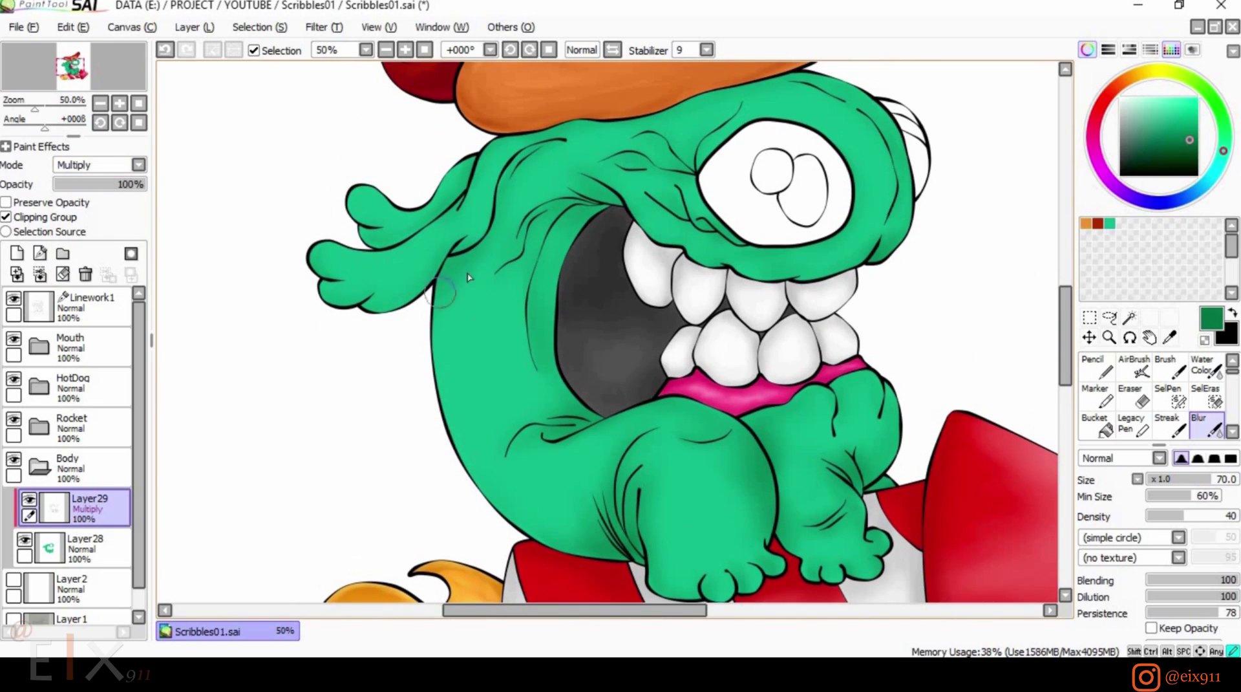
Deepen the shadows along the rear arm and hand with the Brush at size 35 in a deeper green.
{"action": "left_click", "coordinate": [1170, 368]}
{"action": "scroll", "coordinate": [479, 192], "scroll_direction": "up", "scroll_amount": 3}
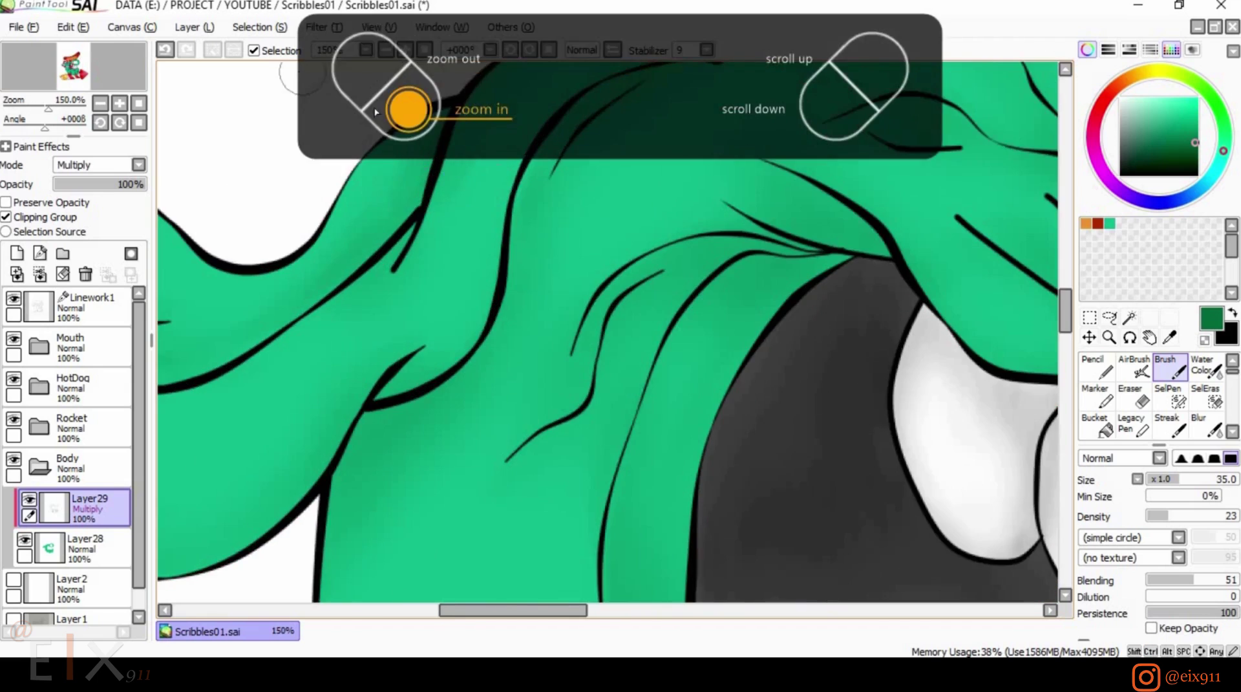
{"action": "mouse_move", "coordinate": [584, 304]}
{"action": "left_mouse_down"}
{"action": "mouse_move", "coordinate": [442, 389]}
{"action": "mouse_move", "coordinate": [331, 394]}
{"action": "mouse_move", "coordinate": [343, 411]}
{"action": "mouse_move", "coordinate": [506, 359]}
{"action": "mouse_move", "coordinate": [327, 374]}
{"action": "left_mouse_up"}
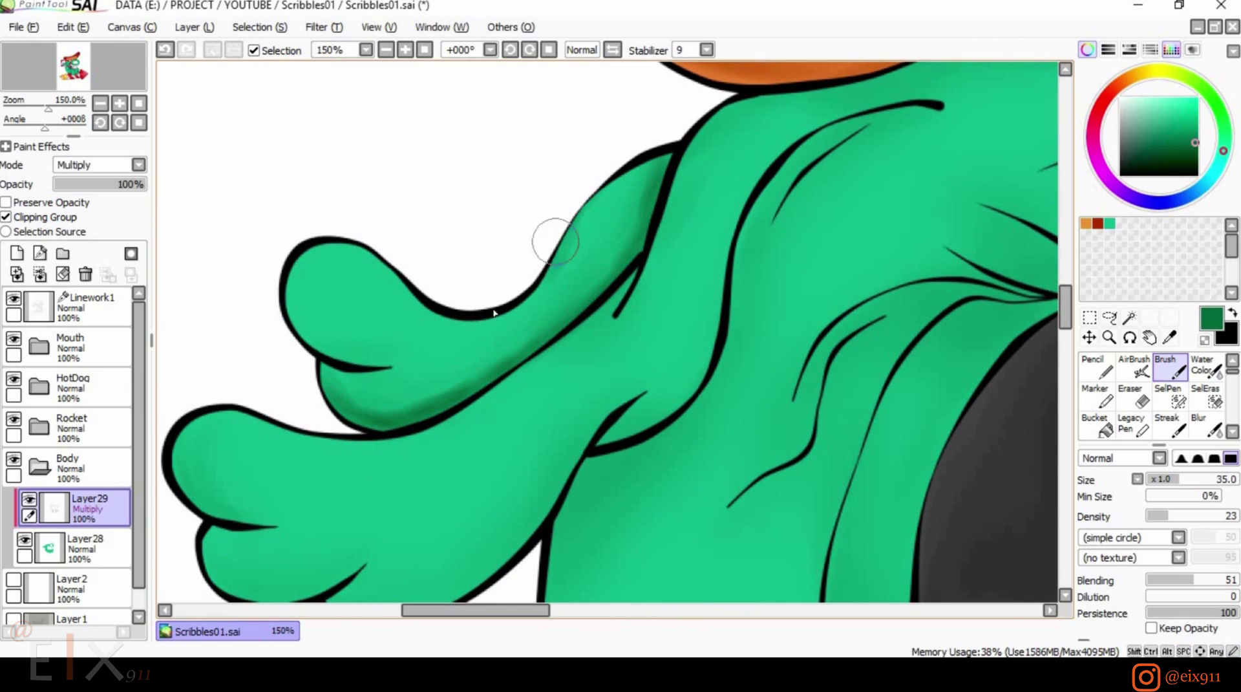
{"action": "left_click_drag", "start_coordinate": [320, 334], "coordinate": [292, 284]}
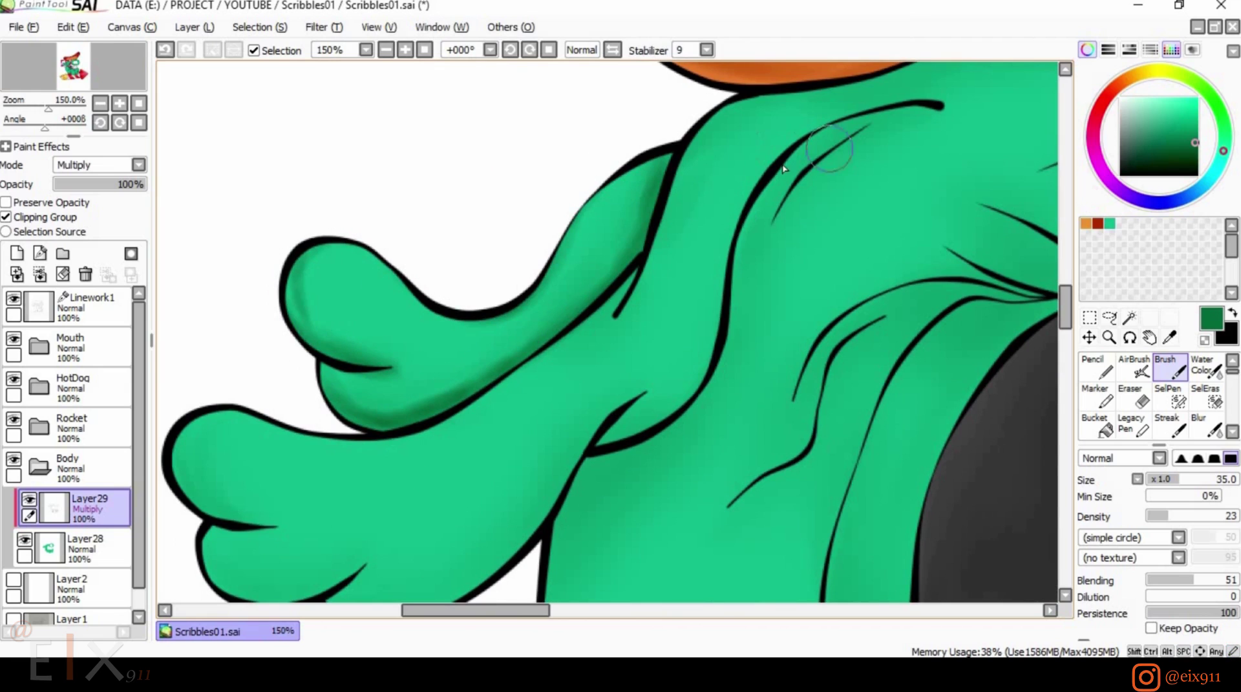
{"action": "left_click_drag", "start_coordinate": [637, 216], "coordinate": [524, 354]}
Smooth the rear arm's new shadows with the Blur tool at size 16.
{"action": "left_click", "coordinate": [1206, 426]}
{"action": "key", "text": "bracketleft"}
{"action": "key", "text": "bracketleft"}
{"action": "key", "text": "bracketleft"}
{"action": "key", "text": "bracketleft"}
{"action": "key", "text": "bracketleft"}
{"action": "key", "text": "bracketleft"}
{"action": "key", "text": "bracketleft"}
{"action": "key", "text": "bracketleft"}
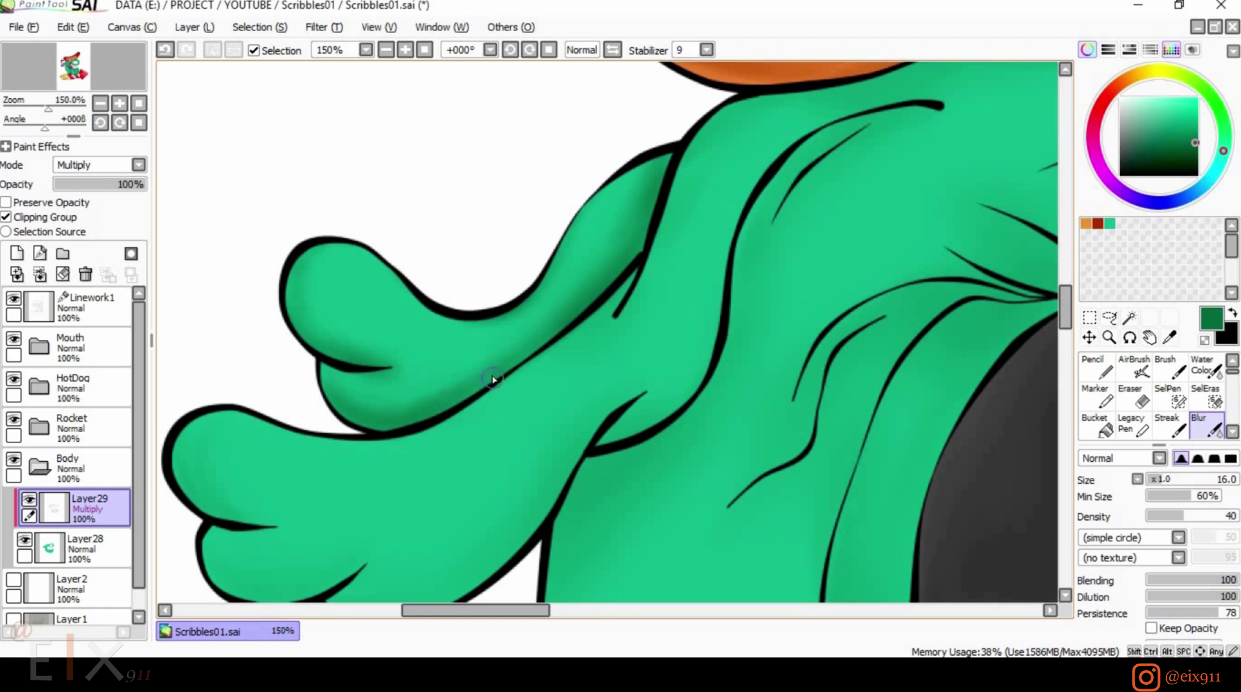
Brush deeper shadows at size 35 onto the front arm, its fingers and the body area beneath the arm.
{"action": "scroll", "coordinate": [743, 347], "scroll_direction": "down", "scroll_amount": 4}
{"action": "scroll", "coordinate": [673, 291], "scroll_direction": "up", "scroll_amount": 2}
{"action": "key", "text": "b"}
{"action": "mouse_move", "coordinate": [740, 237]}
{"action": "left_mouse_down"}
{"action": "mouse_move", "coordinate": [653, 359]}
{"action": "mouse_move", "coordinate": [525, 433]}
{"action": "mouse_move", "coordinate": [532, 423]}
{"action": "mouse_move", "coordinate": [462, 421]}
{"action": "left_mouse_up"}
{"action": "mouse_move", "coordinate": [595, 396]}
{"action": "left_mouse_down"}
{"action": "mouse_move", "coordinate": [436, 418]}
{"action": "mouse_move", "coordinate": [449, 484]}
{"action": "mouse_move", "coordinate": [471, 476]}
{"action": "mouse_move", "coordinate": [430, 511]}
{"action": "mouse_move", "coordinate": [526, 493]}
{"action": "mouse_move", "coordinate": [472, 527]}
{"action": "mouse_move", "coordinate": [540, 546]}
{"action": "mouse_move", "coordinate": [899, 204]}
{"action": "mouse_move", "coordinate": [802, 240]}
{"action": "mouse_move", "coordinate": [723, 380]}
{"action": "mouse_move", "coordinate": [649, 380]}
{"action": "mouse_move", "coordinate": [516, 338]}
{"action": "mouse_move", "coordinate": [530, 351]}
{"action": "mouse_move", "coordinate": [741, 363]}
{"action": "mouse_move", "coordinate": [621, 537]}
{"action": "left_mouse_up"}
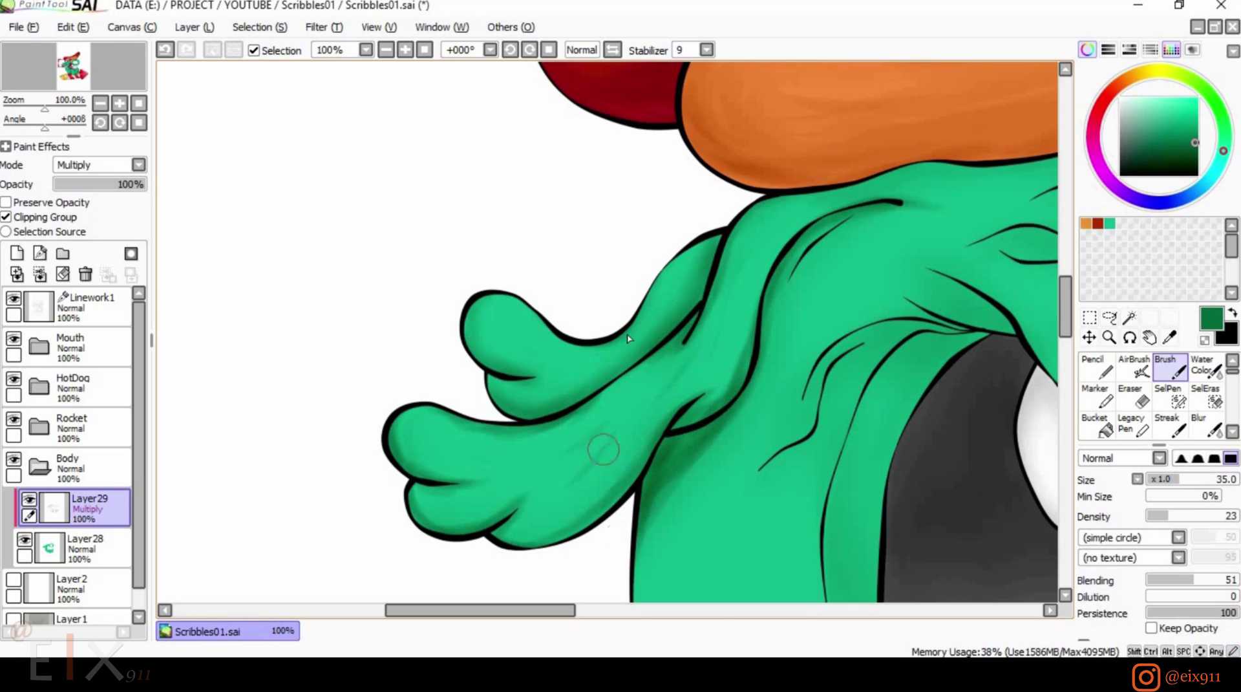
Blur the front arm and underarm shadows, raising the Blur size to 20 and density to 66 before restoring density to 40.
{"action": "key", "text": "b"}
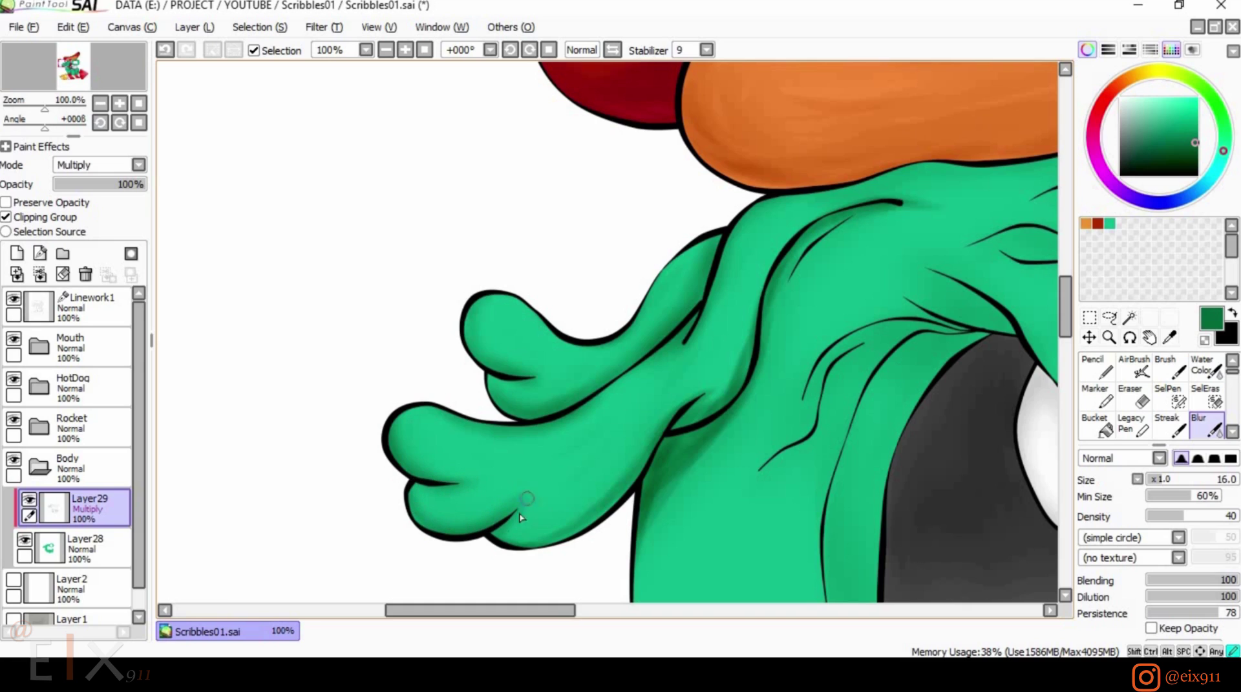
{"action": "key", "text": "bracketright"}
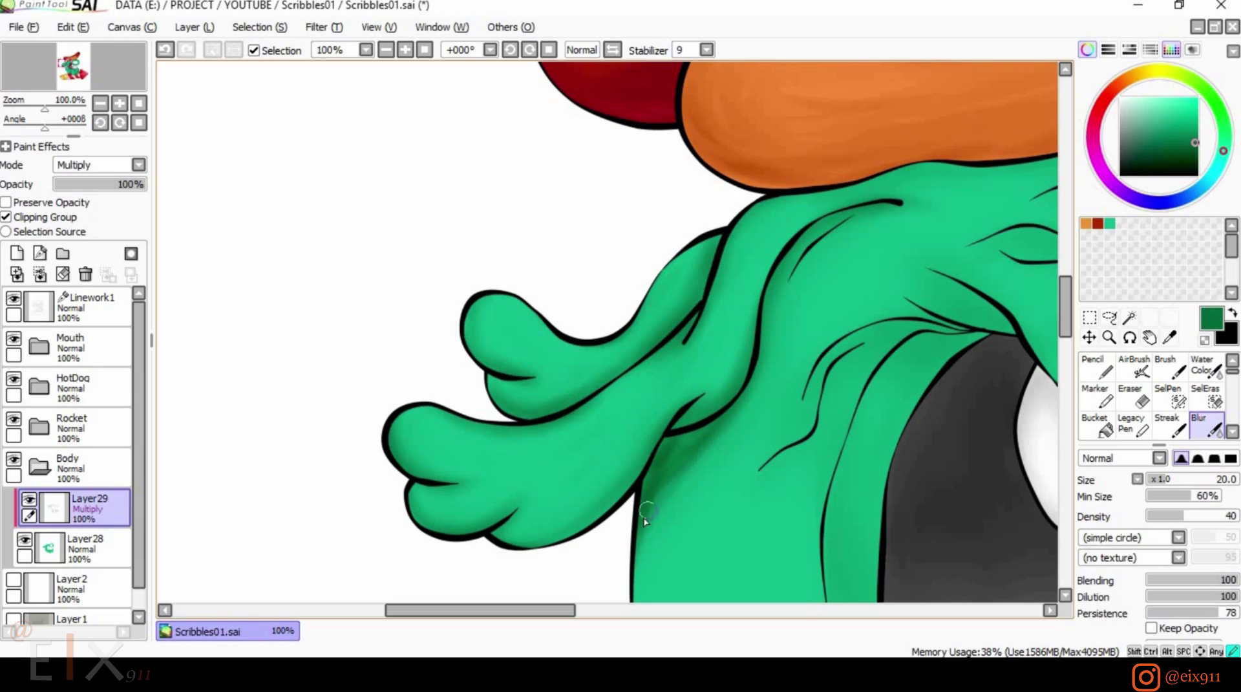
{"action": "left_click", "coordinate": [1208, 516]}
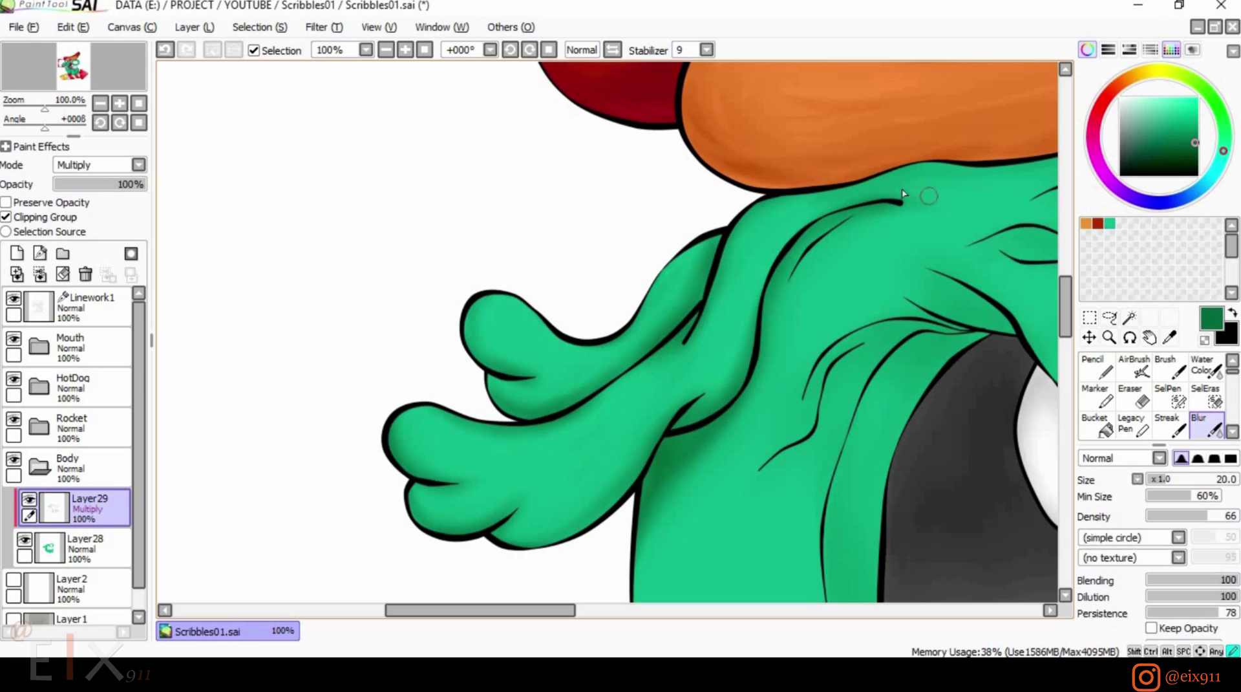
{"action": "left_click", "coordinate": [1192, 516]}
{"action": "left_click_drag", "start_coordinate": [1186, 518], "coordinate": [1185, 517]}
Shade the head creases and the folds above the mouth with the Brush at size 16.
{"action": "scroll", "coordinate": [877, 370], "scroll_direction": "down", "scroll_amount": 2}
{"action": "left_click_drag", "start_coordinate": [569, 609], "coordinate": [667, 592]}
{"action": "scroll", "coordinate": [586, 338], "scroll_direction": "up", "scroll_amount": 3}
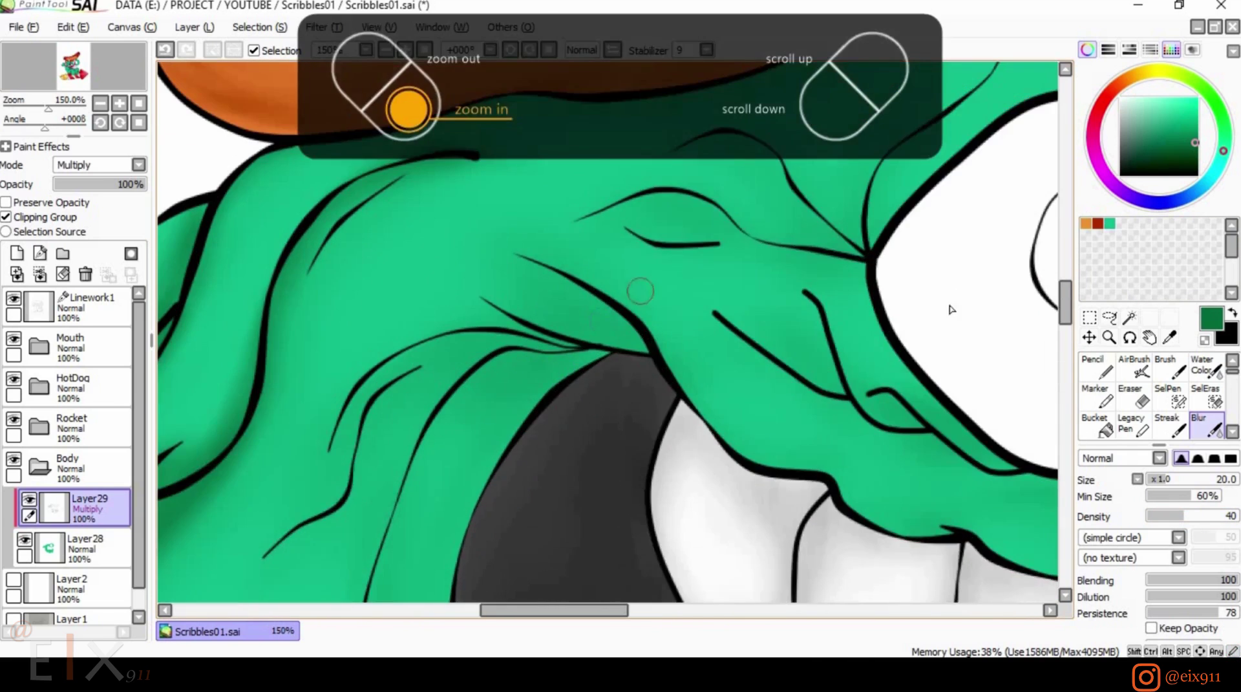
{"action": "left_click_drag", "start_coordinate": [1065, 302], "coordinate": [1066, 292]}
{"action": "left_click", "coordinate": [1170, 367]}
{"action": "key", "text": "bracketleft"}
{"action": "key", "text": "bracketleft"}
{"action": "key", "text": "bracketleft"}
{"action": "key", "text": "bracketleft"}
{"action": "left_click_drag", "start_coordinate": [314, 385], "coordinate": [396, 292]}
{"action": "mouse_move", "coordinate": [271, 262]}
{"action": "left_mouse_down"}
{"action": "mouse_move", "coordinate": [465, 213]}
{"action": "mouse_move", "coordinate": [556, 220]}
{"action": "mouse_move", "coordinate": [711, 194]}
{"action": "mouse_move", "coordinate": [398, 233]}
{"action": "left_mouse_up"}
{"action": "mouse_move", "coordinate": [826, 164]}
{"action": "left_mouse_down"}
{"action": "mouse_move", "coordinate": [595, 222]}
{"action": "mouse_move", "coordinate": [631, 239]}
{"action": "mouse_move", "coordinate": [521, 216]}
{"action": "left_mouse_up"}
{"action": "left_click_drag", "start_coordinate": [753, 193], "coordinate": [687, 212]}
{"action": "left_click_drag", "start_coordinate": [640, 382], "coordinate": [725, 207]}
{"action": "left_click_drag", "start_coordinate": [744, 300], "coordinate": [581, 189]}
{"action": "mouse_move", "coordinate": [734, 289]}
{"action": "left_mouse_down"}
{"action": "mouse_move", "coordinate": [647, 283]}
{"action": "mouse_move", "coordinate": [582, 255]}
{"action": "mouse_move", "coordinate": [672, 293]}
{"action": "mouse_move", "coordinate": [622, 282]}
{"action": "mouse_move", "coordinate": [497, 414]}
{"action": "mouse_move", "coordinate": [594, 294]}
{"action": "mouse_move", "coordinate": [465, 313]}
{"action": "mouse_move", "coordinate": [423, 356]}
{"action": "left_mouse_up"}
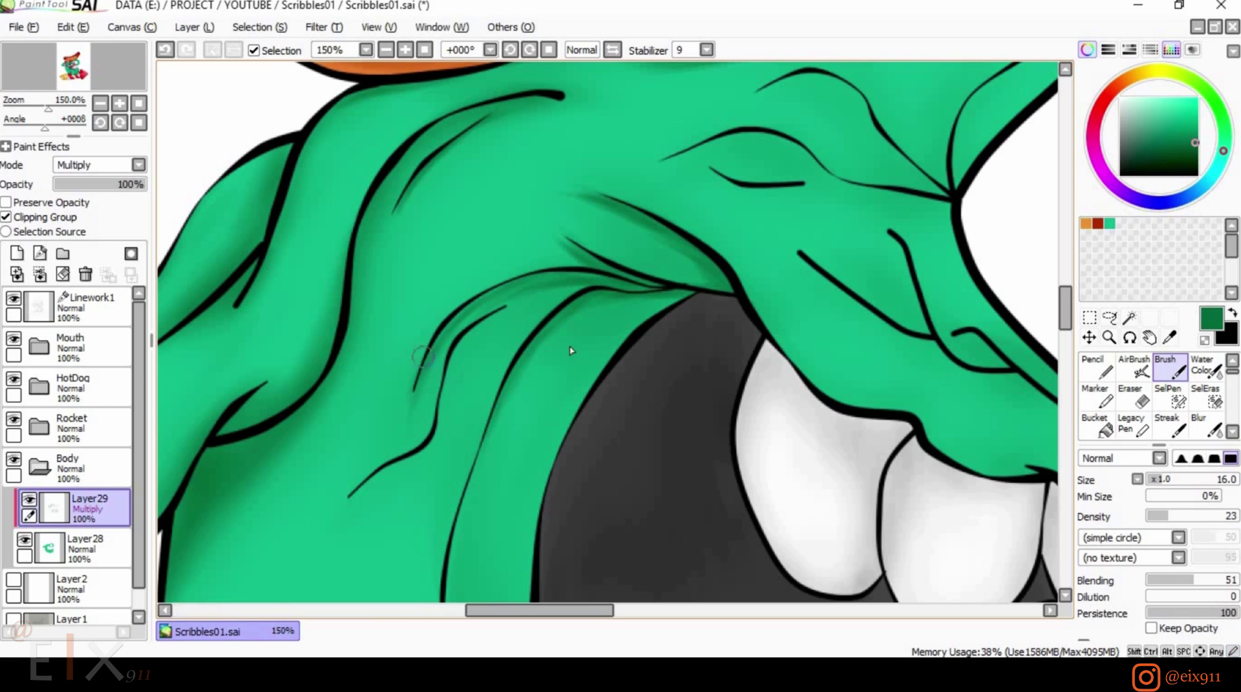
Brush fine shadows along the body folds and the long crease beside the open mouth.
{"action": "left_click_drag", "start_coordinate": [622, 373], "coordinate": [745, 270]}
{"action": "mouse_move", "coordinate": [631, 207]}
{"action": "left_mouse_down"}
{"action": "mouse_move", "coordinate": [587, 253]}
{"action": "mouse_move", "coordinate": [546, 349]}
{"action": "mouse_move", "coordinate": [451, 437]}
{"action": "left_mouse_up"}
{"action": "left_click_drag", "start_coordinate": [647, 267], "coordinate": [574, 454]}
{"action": "mouse_move", "coordinate": [573, 436]}
{"action": "left_mouse_down"}
{"action": "mouse_move", "coordinate": [576, 316]}
{"action": "mouse_move", "coordinate": [576, 464]}
{"action": "mouse_move", "coordinate": [627, 581]}
{"action": "left_mouse_up"}
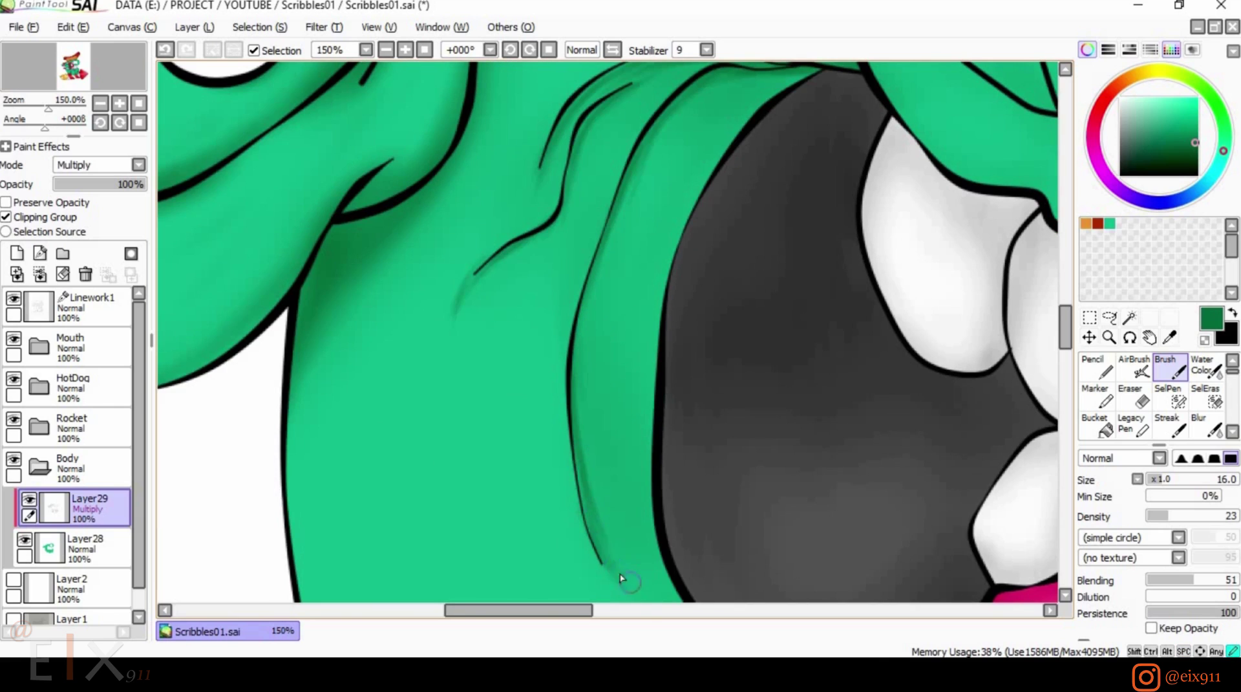
{"action": "left_click_drag", "start_coordinate": [605, 255], "coordinate": [493, 358]}
{"action": "left_click_drag", "start_coordinate": [585, 304], "coordinate": [543, 507]}
{"action": "left_click_drag", "start_coordinate": [609, 254], "coordinate": [707, 170]}
{"action": "left_click_drag", "start_coordinate": [709, 245], "coordinate": [622, 253]}
{"action": "mouse_move", "coordinate": [559, 522]}
{"action": "left_mouse_down"}
{"action": "mouse_move", "coordinate": [595, 280]}
{"action": "mouse_move", "coordinate": [610, 444]}
{"action": "mouse_move", "coordinate": [701, 546]}
{"action": "left_mouse_up"}
{"action": "left_click_drag", "start_coordinate": [618, 372], "coordinate": [633, 450]}
{"action": "left_click_drag", "start_coordinate": [520, 451], "coordinate": [571, 540]}
{"action": "left_click_drag", "start_coordinate": [581, 296], "coordinate": [573, 472]}
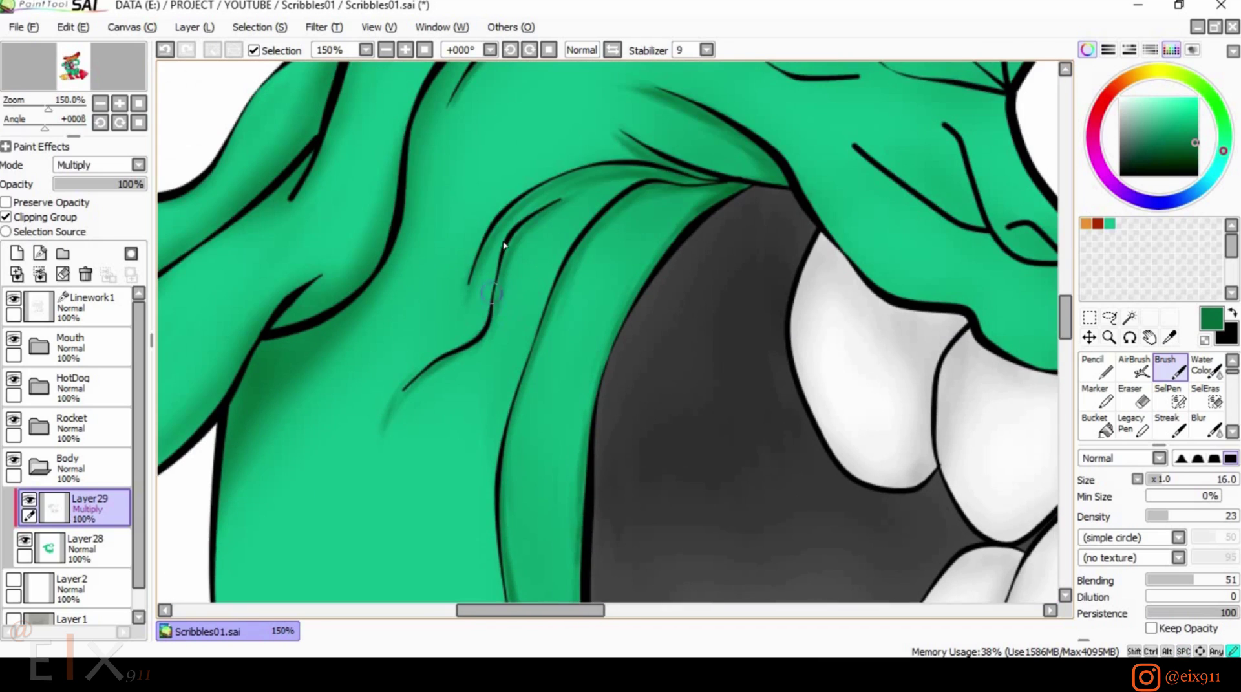
{"action": "left_click_drag", "start_coordinate": [525, 223], "coordinate": [431, 337]}
Brush fine shadows around the eye socket, brow wrinkles and under-eye creases.
{"action": "mouse_move", "coordinate": [674, 173]}
{"action": "left_mouse_down"}
{"action": "mouse_move", "coordinate": [697, 192]}
{"action": "mouse_move", "coordinate": [656, 155]}
{"action": "mouse_move", "coordinate": [715, 138]}
{"action": "mouse_move", "coordinate": [691, 138]}
{"action": "mouse_move", "coordinate": [756, 146]}
{"action": "mouse_move", "coordinate": [732, 140]}
{"action": "mouse_move", "coordinate": [816, 185]}
{"action": "mouse_move", "coordinate": [913, 210]}
{"action": "mouse_move", "coordinate": [989, 351]}
{"action": "left_mouse_up"}
{"action": "left_click_drag", "start_coordinate": [1021, 306], "coordinate": [735, 241]}
{"action": "mouse_move", "coordinate": [647, 223]}
{"action": "left_mouse_down"}
{"action": "mouse_move", "coordinate": [728, 304]}
{"action": "mouse_move", "coordinate": [824, 358]}
{"action": "mouse_move", "coordinate": [908, 353]}
{"action": "left_mouse_up"}
{"action": "left_click_drag", "start_coordinate": [820, 280], "coordinate": [653, 279]}
{"action": "left_click_drag", "start_coordinate": [936, 207], "coordinate": [887, 318]}
{"action": "mouse_move", "coordinate": [930, 247]}
{"action": "left_mouse_down"}
{"action": "mouse_move", "coordinate": [887, 311]}
{"action": "mouse_move", "coordinate": [790, 355]}
{"action": "mouse_move", "coordinate": [703, 364]}
{"action": "mouse_move", "coordinate": [647, 353]}
{"action": "mouse_move", "coordinate": [627, 364]}
{"action": "mouse_move", "coordinate": [548, 337]}
{"action": "mouse_move", "coordinate": [531, 314]}
{"action": "left_mouse_up"}
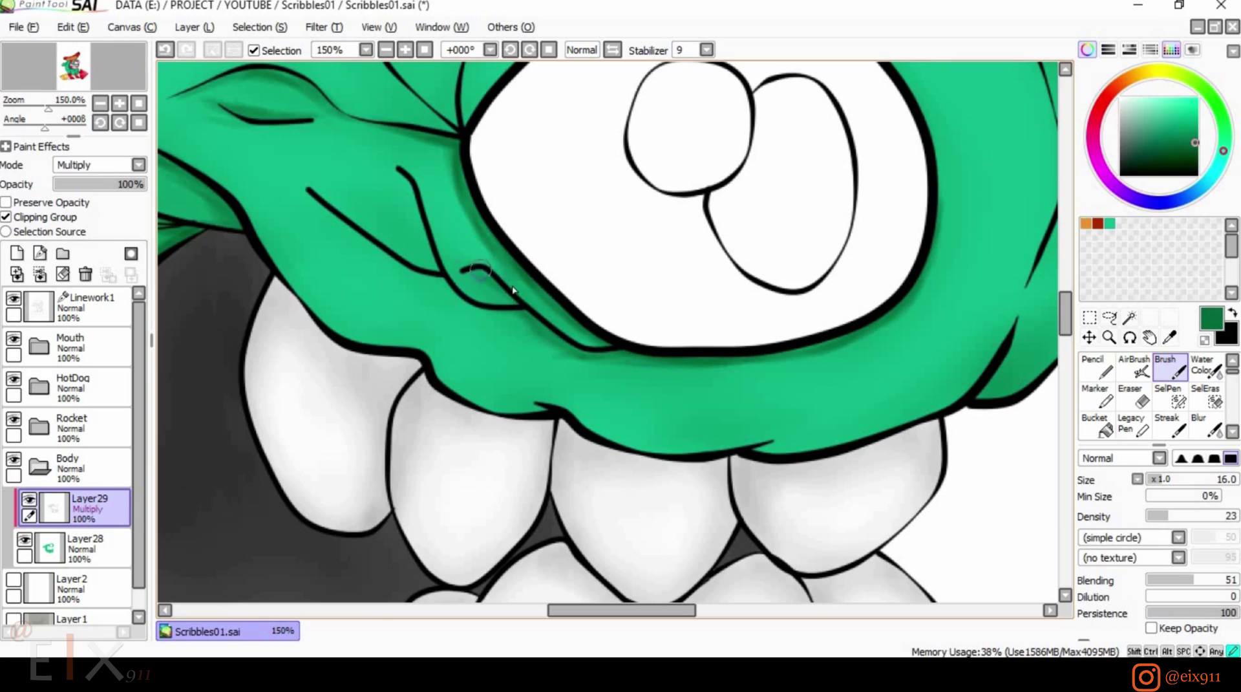
{"action": "mouse_move", "coordinate": [393, 169]}
{"action": "left_mouse_down"}
{"action": "mouse_move", "coordinate": [453, 291]}
{"action": "mouse_move", "coordinate": [417, 247]}
{"action": "mouse_move", "coordinate": [289, 169]}
{"action": "left_mouse_up"}
Soften the fine shadows on the upper head and along the folds beside the mouth with the Blur tool at size 20.
{"action": "scroll", "coordinate": [582, 323], "scroll_direction": "down", "scroll_amount": 4}
{"action": "scroll", "coordinate": [413, 314], "scroll_direction": "up", "scroll_amount": 3}
{"action": "left_click", "coordinate": [1206, 426]}
{"action": "scroll", "coordinate": [296, 210], "scroll_direction": "up", "scroll_amount": 1}
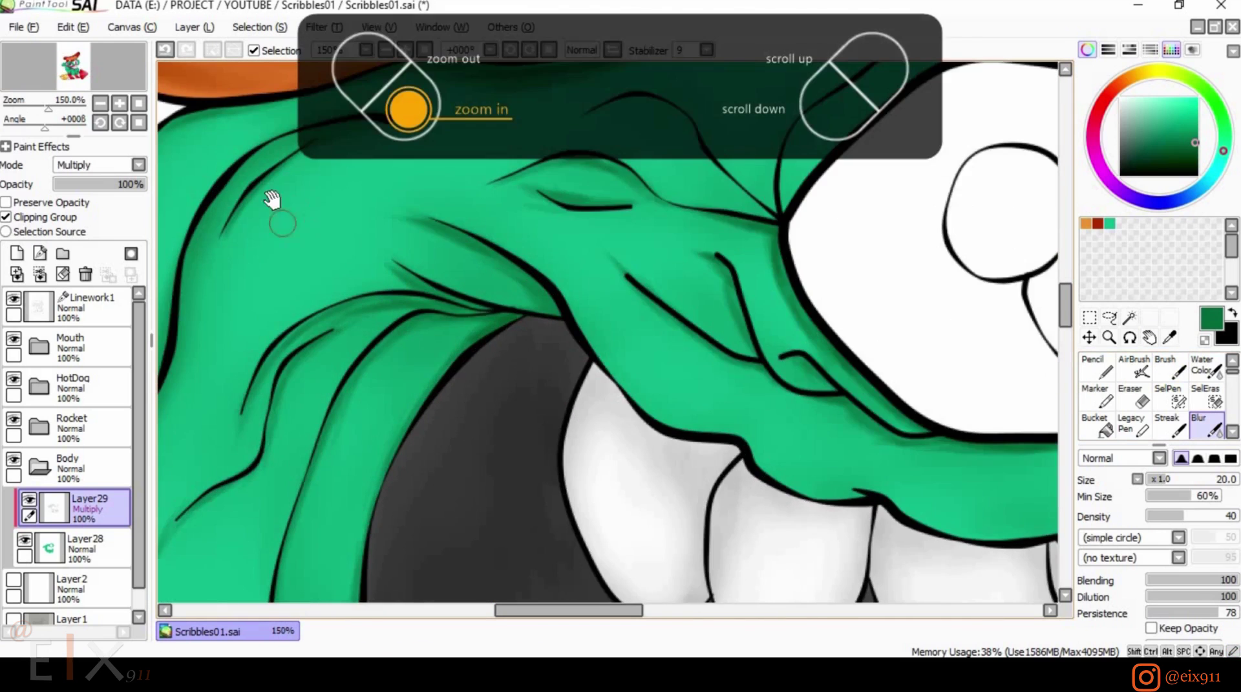
{"action": "left_click_drag", "start_coordinate": [297, 211], "coordinate": [274, 294]}
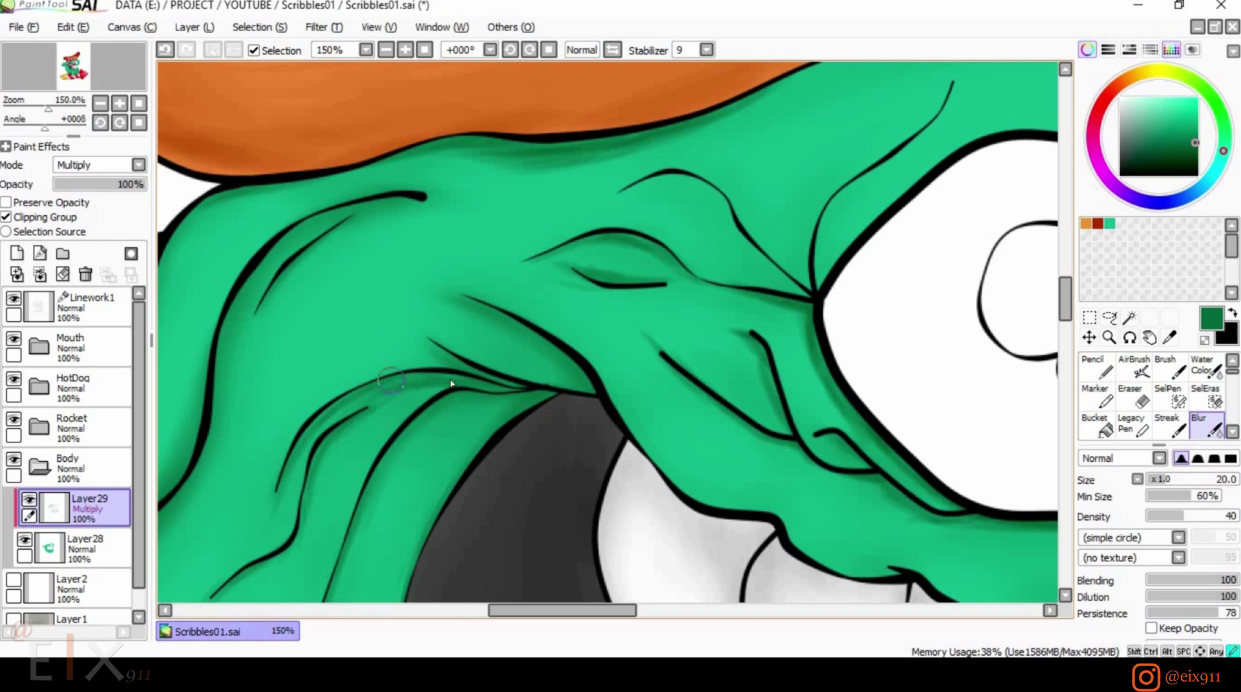
{"action": "left_click_drag", "start_coordinate": [279, 500], "coordinate": [379, 334]}
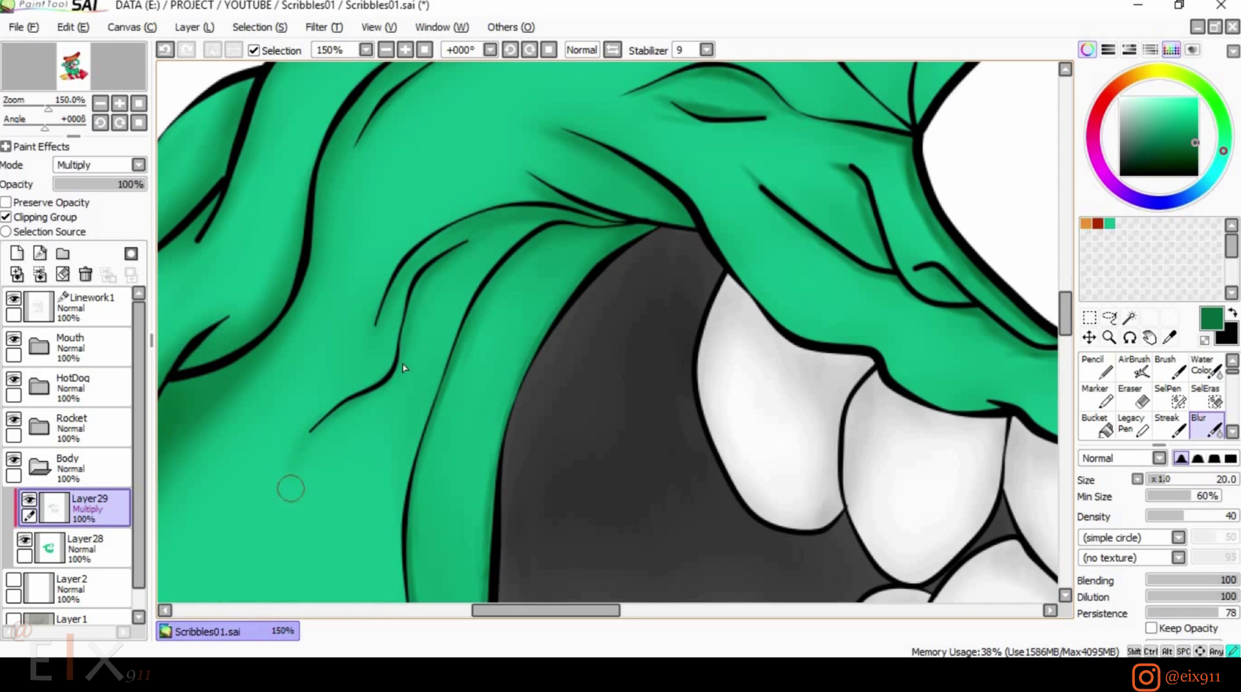
{"action": "left_click_drag", "start_coordinate": [480, 503], "coordinate": [468, 311]}
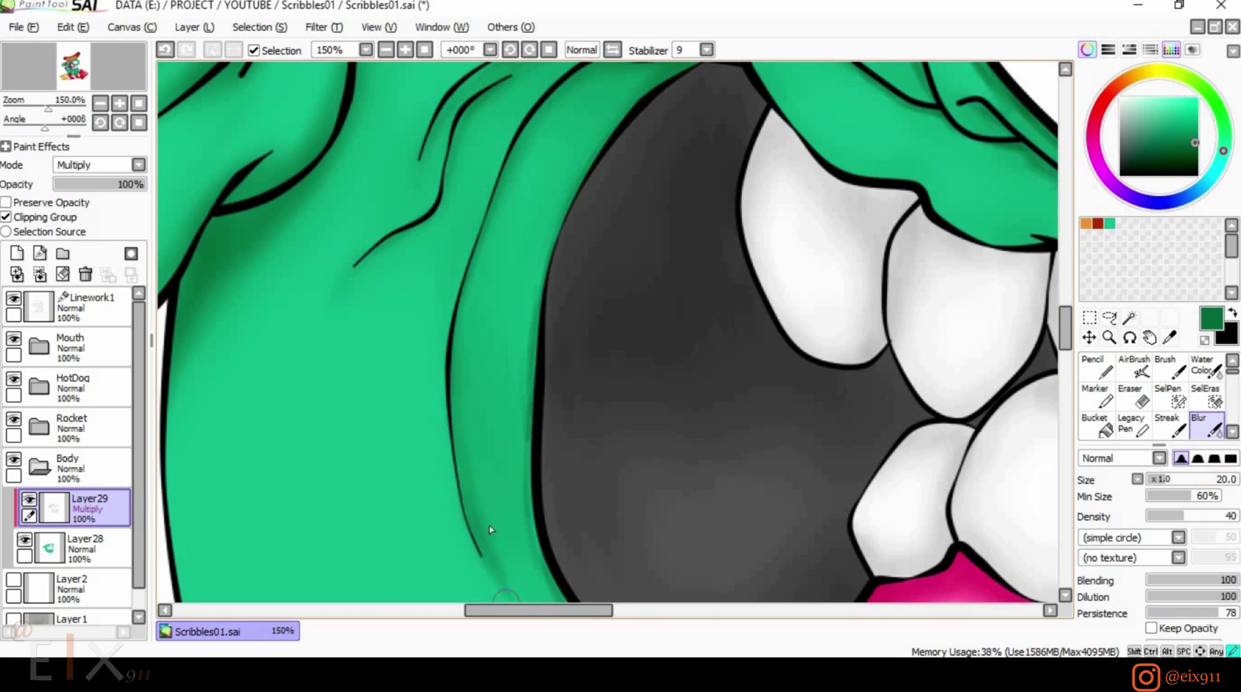
{"action": "left_click_drag", "start_coordinate": [491, 528], "coordinate": [434, 397]}
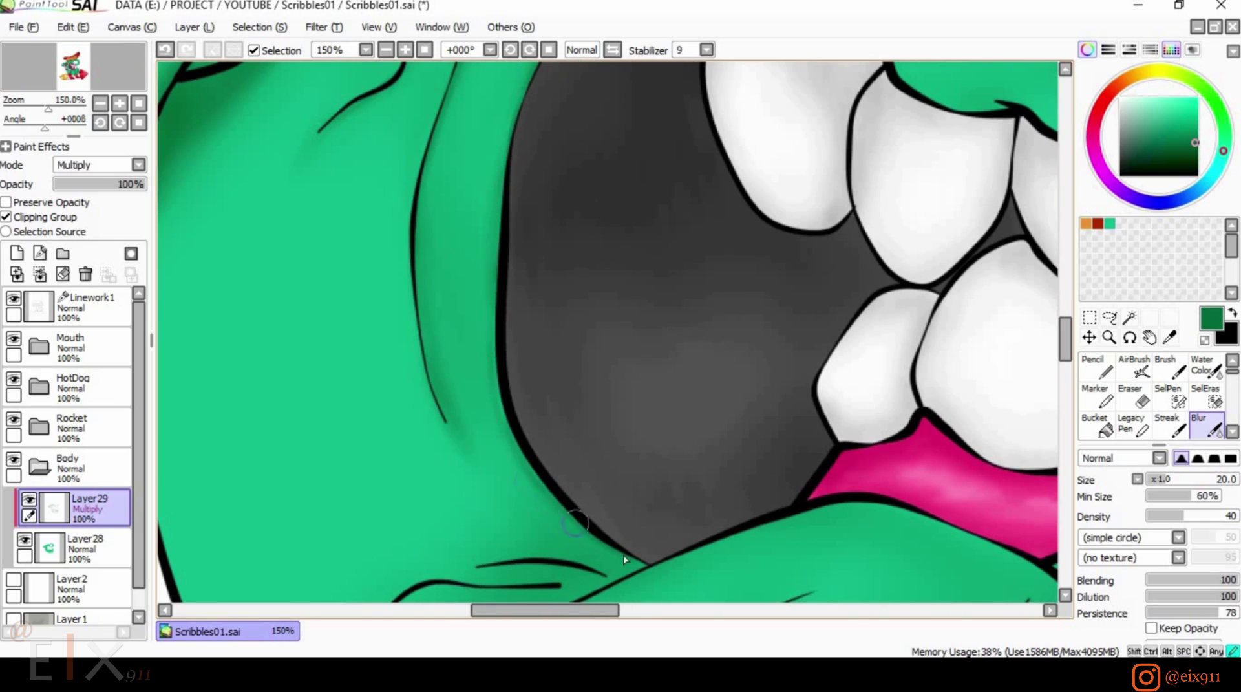
Soften the fine shadows beside the mouth and along the creases between brow and lip with the Blur tool at size 20.
{"action": "left_click_drag", "start_coordinate": [510, 146], "coordinate": [488, 343]}
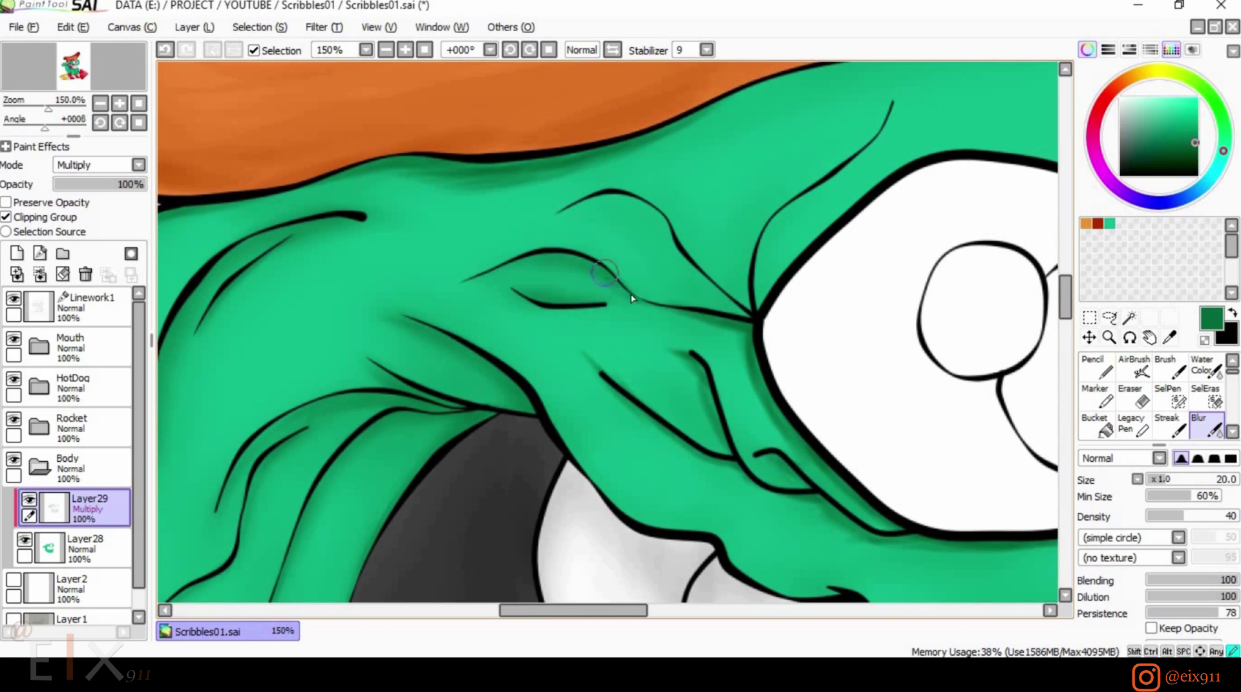
{"action": "left_click_drag", "start_coordinate": [706, 316], "coordinate": [786, 432]}
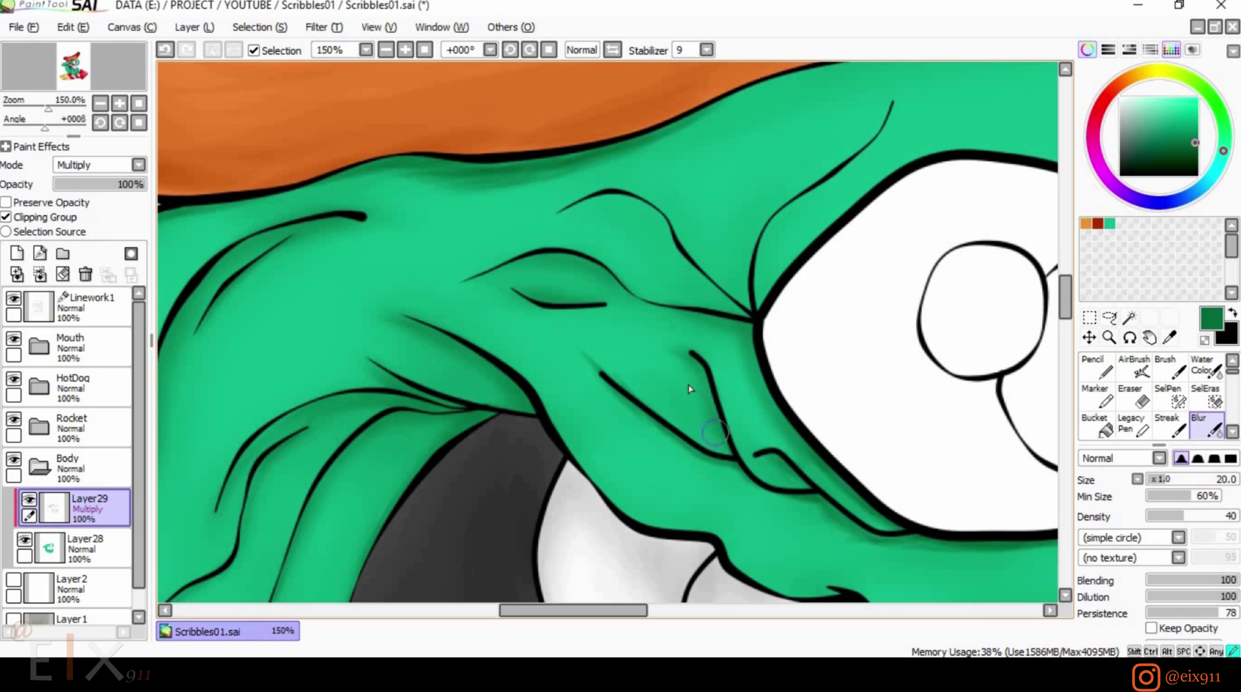
{"action": "left_click_drag", "start_coordinate": [577, 349], "coordinate": [673, 439]}
{"action": "left_click_drag", "start_coordinate": [769, 510], "coordinate": [830, 514]}
Blur the shadows around the eye socket, along its lower and outer rim.
{"action": "left_click_drag", "start_coordinate": [989, 436], "coordinate": [610, 367]}
{"action": "left_click_drag", "start_coordinate": [856, 302], "coordinate": [849, 359]}
{"action": "left_click_drag", "start_coordinate": [762, 471], "coordinate": [576, 485]}
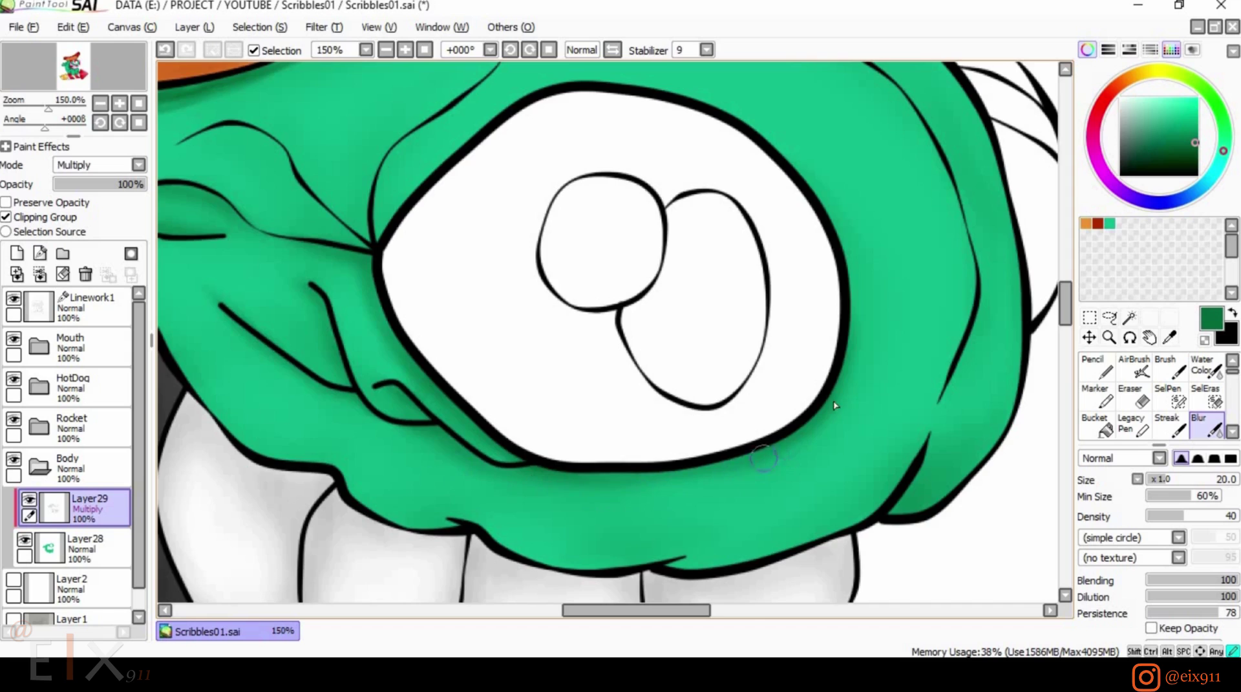
{"action": "left_click_drag", "start_coordinate": [770, 456], "coordinate": [666, 492]}
Brush fine shadows at size 16 along the brow creases that meet at the inner corner of the eye.
{"action": "scroll", "coordinate": [526, 454], "scroll_direction": "down", "scroll_amount": 3}
{"action": "mouse_move", "coordinate": [1065, 285]}
{"action": "left_mouse_down"}
{"action": "mouse_move", "coordinate": [1072, 331]}
{"action": "mouse_move", "coordinate": [1070, 298]}
{"action": "left_mouse_up"}
{"action": "scroll", "coordinate": [613, 289], "scroll_direction": "up", "scroll_amount": 1}
{"action": "scroll", "coordinate": [612, 289], "scroll_direction": "up", "scroll_amount": 1}
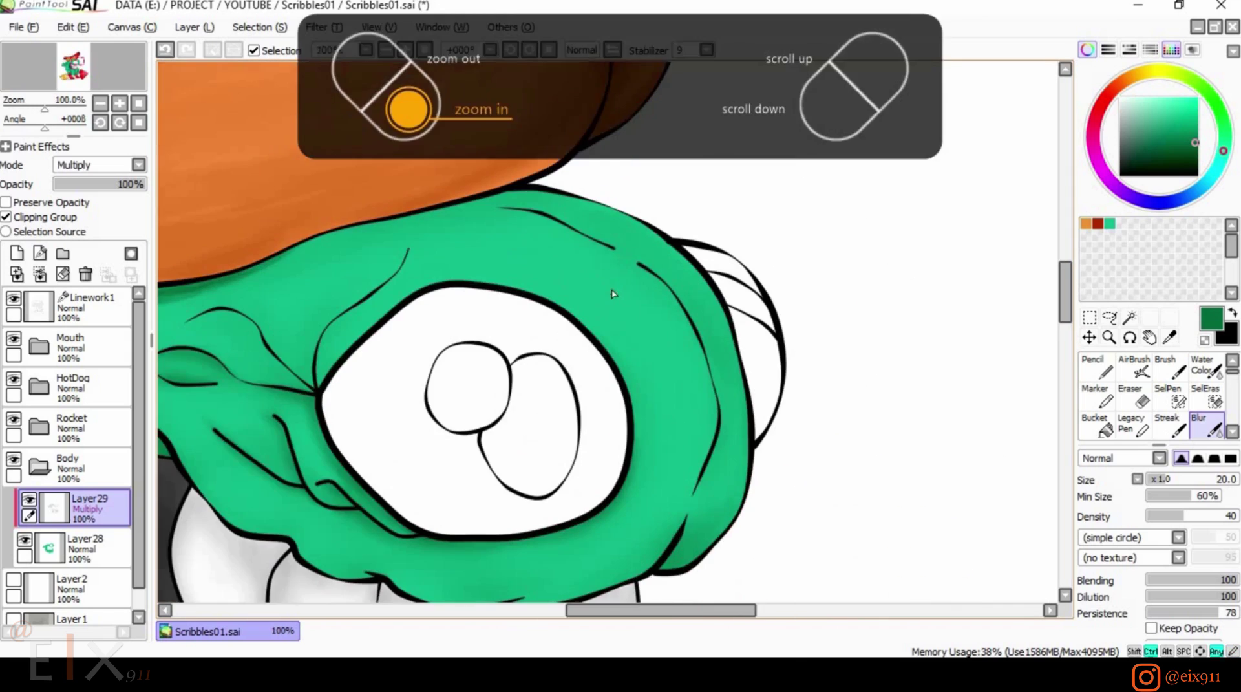
{"action": "left_click_drag", "start_coordinate": [624, 611], "coordinate": [589, 611]}
{"action": "left_click_drag", "start_coordinate": [223, 297], "coordinate": [220, 299]}
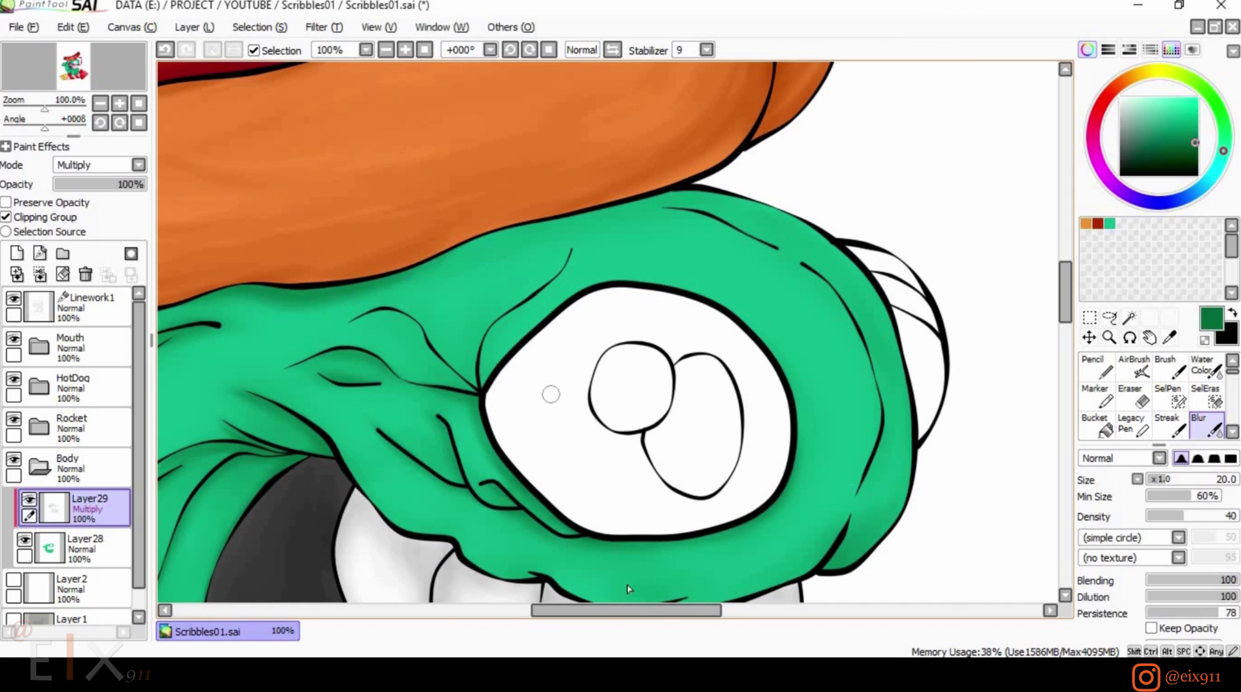
{"action": "left_click_drag", "start_coordinate": [630, 611], "coordinate": [590, 611]}
{"action": "key", "text": "b"}
{"action": "scroll", "coordinate": [562, 326], "scroll_direction": "up", "scroll_amount": 2}
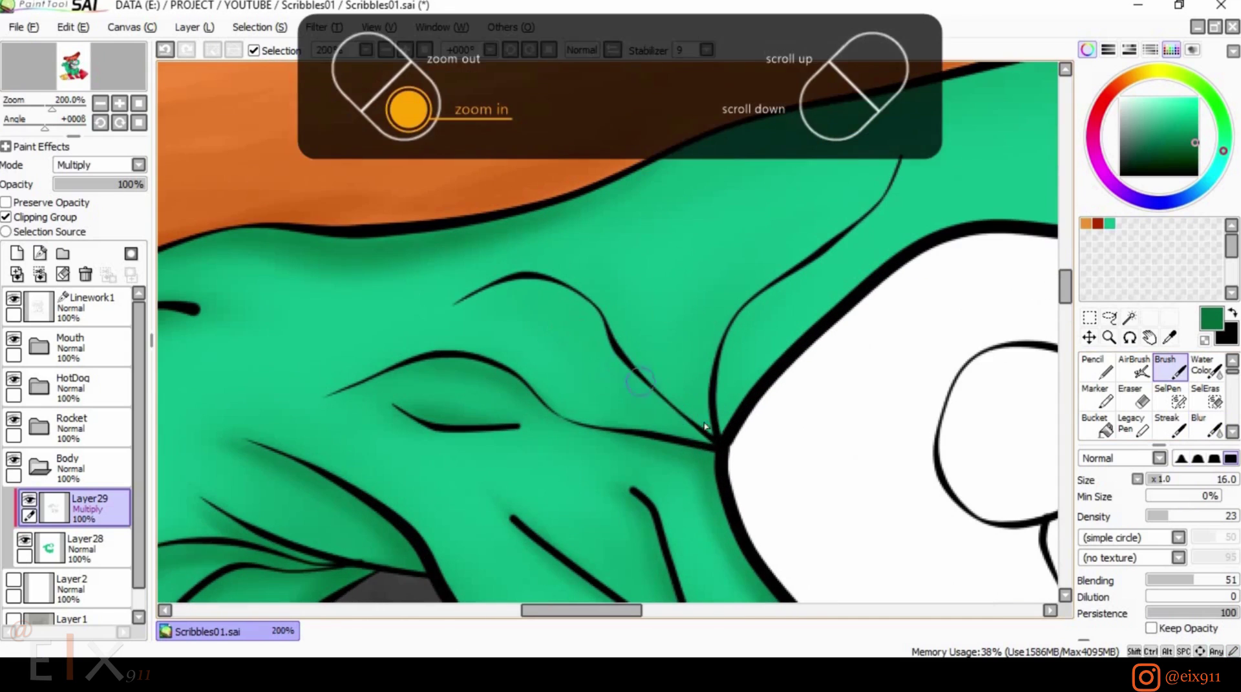
{"action": "mouse_move", "coordinate": [574, 283]}
{"action": "left_mouse_down"}
{"action": "mouse_move", "coordinate": [513, 279]}
{"action": "mouse_move", "coordinate": [425, 315]}
{"action": "left_mouse_up"}
{"action": "mouse_move", "coordinate": [720, 417]}
{"action": "left_mouse_down"}
{"action": "mouse_move", "coordinate": [765, 298]}
{"action": "mouse_move", "coordinate": [903, 164]}
{"action": "mouse_move", "coordinate": [806, 335]}
{"action": "mouse_move", "coordinate": [964, 223]}
{"action": "mouse_move", "coordinate": [733, 400]}
{"action": "left_mouse_up"}
Brush shadows along the upper edge of the head and down the long crease on the outer side of the eye.
{"action": "left_click_drag", "start_coordinate": [957, 152], "coordinate": [586, 344]}
{"action": "mouse_move", "coordinate": [684, 250]}
{"action": "left_mouse_down"}
{"action": "mouse_move", "coordinate": [973, 289]}
{"action": "mouse_move", "coordinate": [834, 255]}
{"action": "mouse_move", "coordinate": [1027, 330]}
{"action": "left_mouse_up"}
{"action": "mouse_move", "coordinate": [624, 250]}
{"action": "left_mouse_down"}
{"action": "mouse_move", "coordinate": [723, 230]}
{"action": "mouse_move", "coordinate": [965, 304]}
{"action": "left_mouse_up"}
{"action": "mouse_move", "coordinate": [1044, 382]}
{"action": "left_mouse_down"}
{"action": "mouse_move", "coordinate": [769, 238]}
{"action": "mouse_move", "coordinate": [886, 368]}
{"action": "mouse_move", "coordinate": [926, 507]}
{"action": "left_mouse_up"}
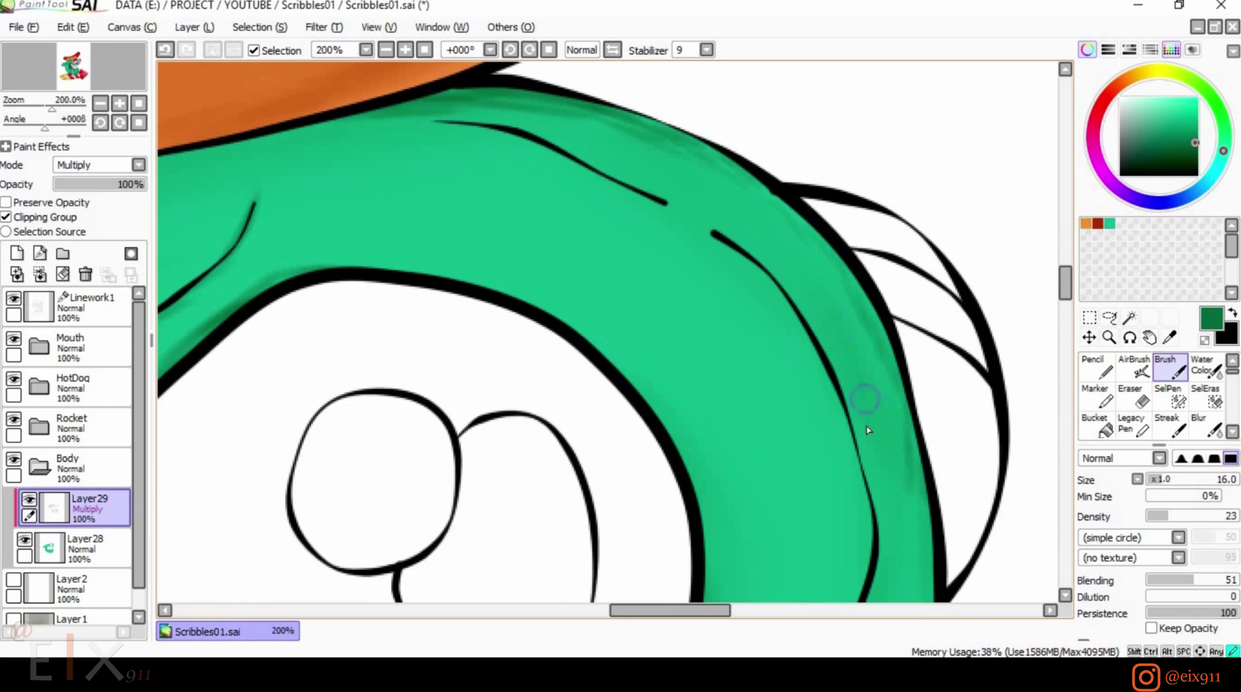
{"action": "left_click_drag", "start_coordinate": [551, 141], "coordinate": [670, 202]}
{"action": "mouse_move", "coordinate": [711, 255]}
{"action": "left_mouse_down"}
{"action": "mouse_move", "coordinate": [792, 320]}
{"action": "mouse_move", "coordinate": [865, 518]}
{"action": "mouse_move", "coordinate": [892, 277]}
{"action": "left_mouse_up"}
{"action": "left_click_drag", "start_coordinate": [897, 234], "coordinate": [846, 456]}
{"action": "left_click_drag", "start_coordinate": [834, 498], "coordinate": [785, 581]}
{"action": "left_click_drag", "start_coordinate": [834, 484], "coordinate": [815, 541]}
{"action": "left_click_drag", "start_coordinate": [846, 557], "coordinate": [881, 426]}
Brush shadows along the upper lip above the teeth and around the folds under the eye.
{"action": "mouse_move", "coordinate": [512, 527]}
{"action": "left_mouse_down"}
{"action": "mouse_move", "coordinate": [708, 501]}
{"action": "mouse_move", "coordinate": [976, 279]}
{"action": "left_mouse_up"}
{"action": "left_click_drag", "start_coordinate": [585, 343], "coordinate": [873, 388]}
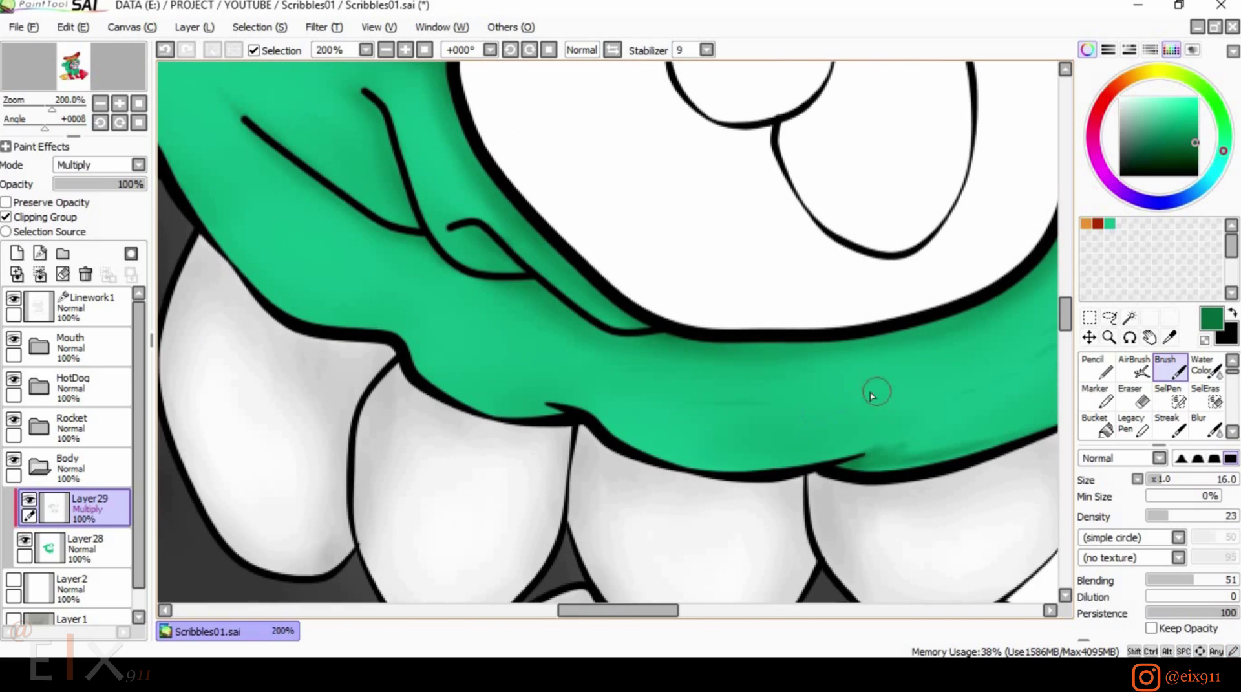
{"action": "left_click_drag", "start_coordinate": [508, 405], "coordinate": [403, 357]}
{"action": "left_click_drag", "start_coordinate": [212, 238], "coordinate": [323, 326]}
{"action": "left_click_drag", "start_coordinate": [594, 425], "coordinate": [697, 464]}
{"action": "left_click_drag", "start_coordinate": [299, 202], "coordinate": [589, 289]}
{"action": "left_click_drag", "start_coordinate": [484, 285], "coordinate": [502, 331]}
{"action": "left_click_drag", "start_coordinate": [290, 331], "coordinate": [211, 485]}
Brush faint skin strokes over the forehead and the brow area between the eye and the arm.
{"action": "mouse_move", "coordinate": [1022, 340]}
{"action": "left_mouse_down"}
{"action": "mouse_move", "coordinate": [509, 363]}
{"action": "mouse_move", "coordinate": [347, 388]}
{"action": "left_mouse_up"}
{"action": "left_click_drag", "start_coordinate": [717, 94], "coordinate": [661, 353]}
{"action": "left_click_drag", "start_coordinate": [335, 155], "coordinate": [561, 216]}
{"action": "left_click_drag", "start_coordinate": [478, 274], "coordinate": [769, 300]}
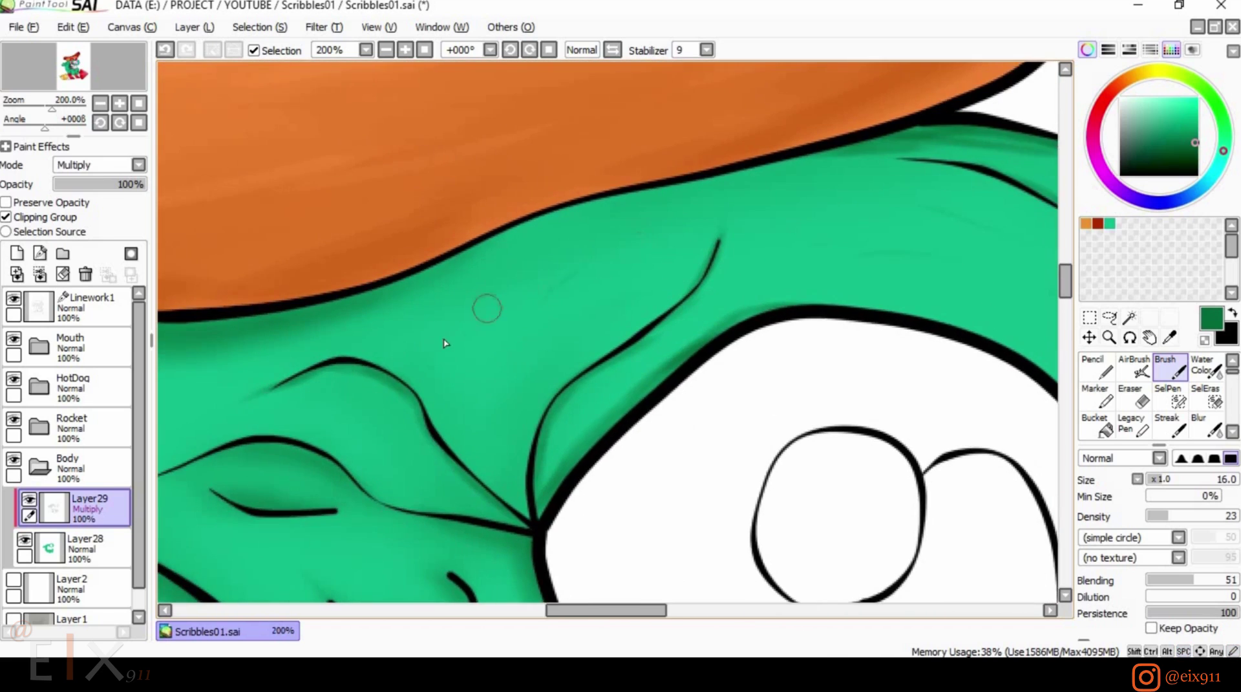
{"action": "left_click_drag", "start_coordinate": [446, 343], "coordinate": [789, 198]}
{"action": "left_click_drag", "start_coordinate": [310, 389], "coordinate": [651, 243]}
{"action": "left_click_drag", "start_coordinate": [458, 456], "coordinate": [643, 347]}
{"action": "left_click_drag", "start_coordinate": [577, 419], "coordinate": [505, 510]}
{"action": "left_click_drag", "start_coordinate": [486, 348], "coordinate": [590, 182]}
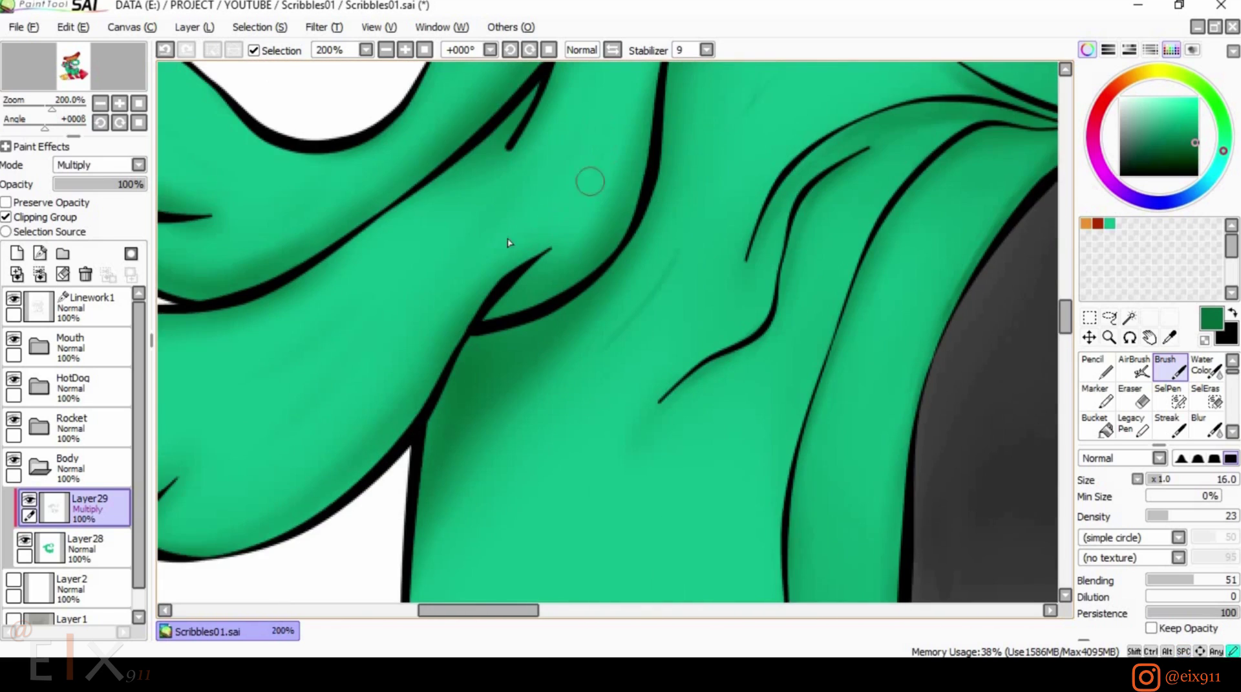
Brush faint vertical skin strokes down the side of the body next to the open mouth.
{"action": "left_click_drag", "start_coordinate": [875, 370], "coordinate": [816, 193]}
{"action": "mouse_move", "coordinate": [699, 215]}
{"action": "left_mouse_down"}
{"action": "mouse_move", "coordinate": [657, 252]}
{"action": "mouse_move", "coordinate": [616, 523]}
{"action": "left_mouse_up"}
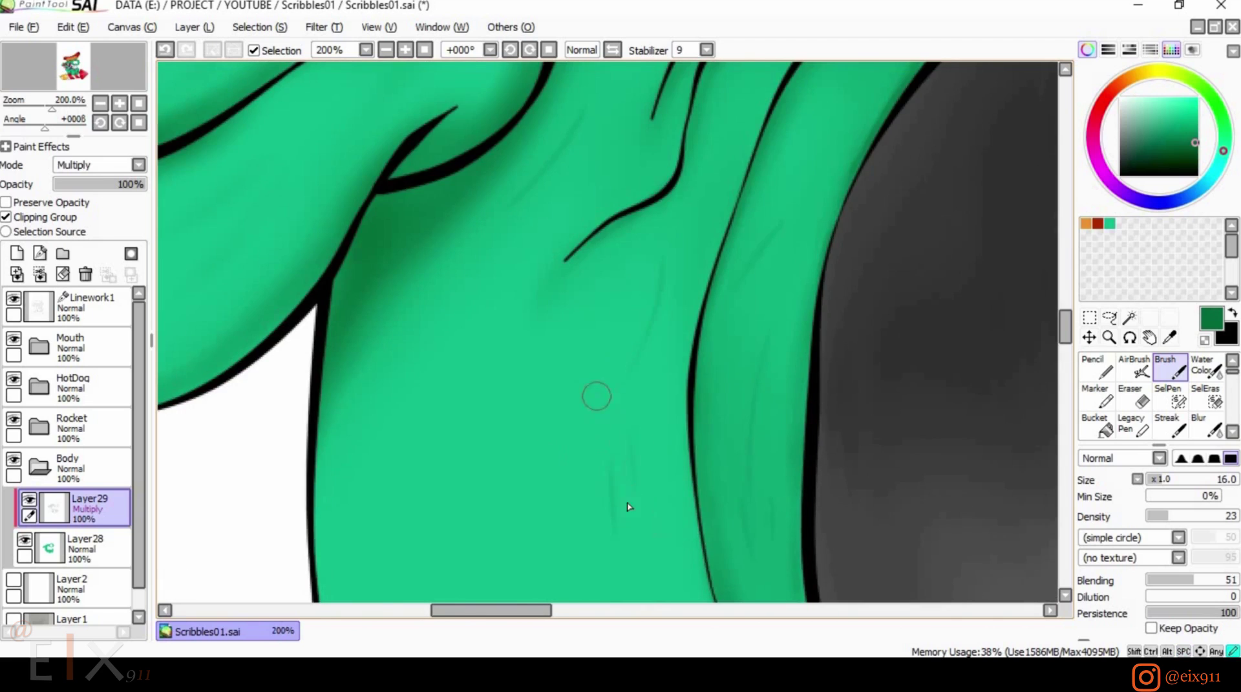
{"action": "left_click_drag", "start_coordinate": [595, 396], "coordinate": [625, 219]}
{"action": "left_click_drag", "start_coordinate": [513, 307], "coordinate": [486, 488]}
{"action": "left_click_drag", "start_coordinate": [402, 430], "coordinate": [422, 527]}
{"action": "mouse_move", "coordinate": [603, 408]}
{"action": "left_mouse_down"}
{"action": "mouse_move", "coordinate": [524, 199]}
{"action": "mouse_move", "coordinate": [534, 368]}
{"action": "left_mouse_up"}
{"action": "left_click_drag", "start_coordinate": [465, 243], "coordinate": [471, 427]}
{"action": "left_click_drag", "start_coordinate": [390, 301], "coordinate": [400, 484]}
{"action": "left_click_drag", "start_coordinate": [367, 371], "coordinate": [387, 495]}
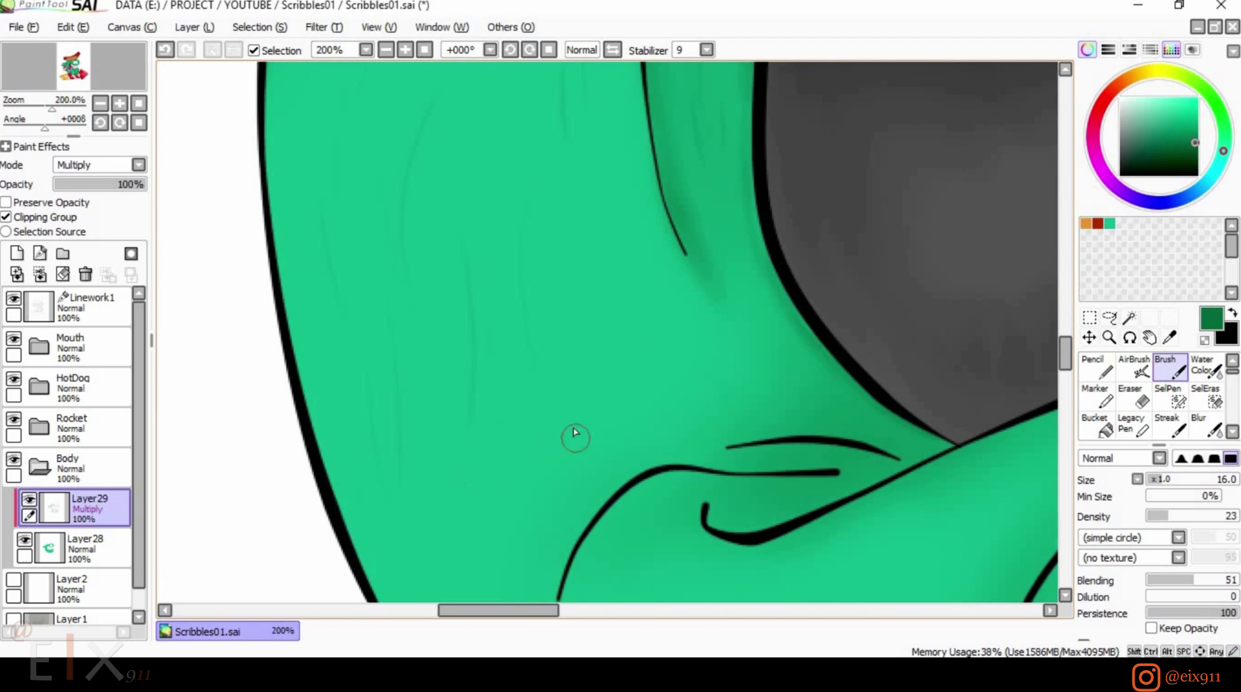
Brush faint curved skin strokes between the eye and the outer head crease.
{"action": "left_click_drag", "start_coordinate": [882, 417], "coordinate": [407, 598]}
{"action": "left_click_drag", "start_coordinate": [773, 307], "coordinate": [291, 517]}
{"action": "left_click_drag", "start_coordinate": [808, 259], "coordinate": [323, 478]}
{"action": "left_click_drag", "start_coordinate": [627, 245], "coordinate": [572, 433]}
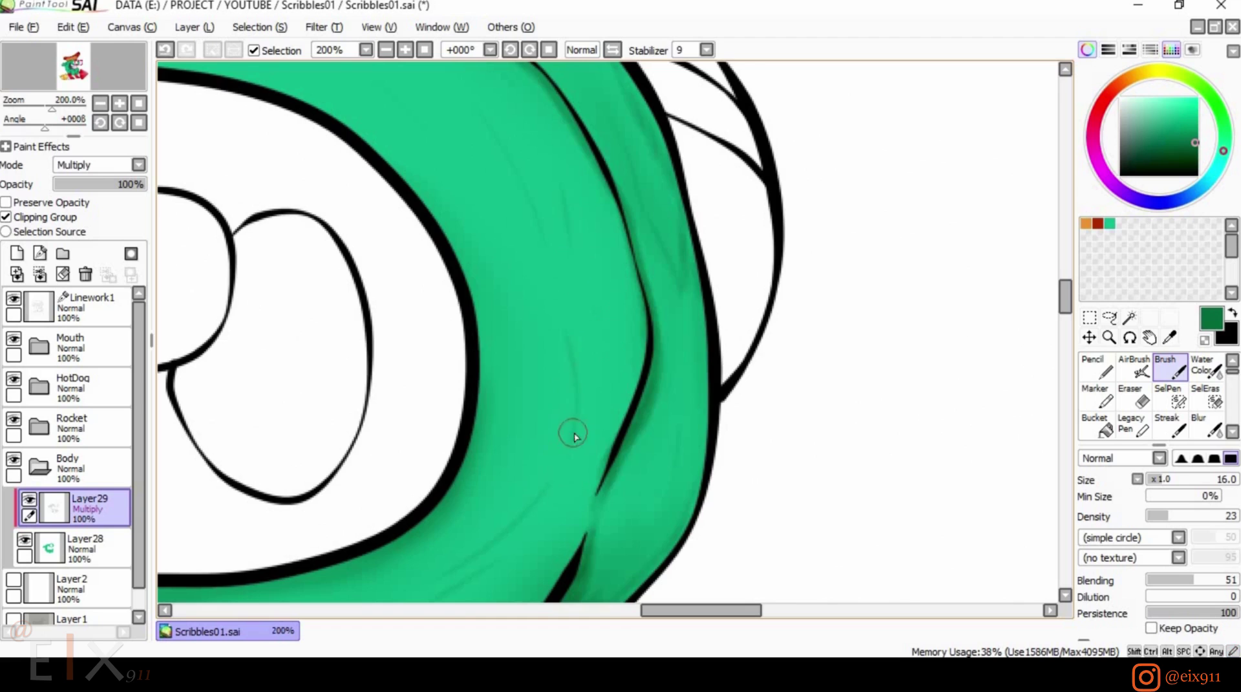
Soften the shadows around the lower outer head crease with the Blur tool at size 20.
{"action": "scroll", "coordinate": [782, 319], "scroll_direction": "down", "scroll_amount": 3}
{"action": "left_click", "coordinate": [1206, 426]}
{"action": "scroll", "coordinate": [705, 430], "scroll_direction": "up", "scroll_amount": 3}
{"action": "left_click_drag", "start_coordinate": [725, 347], "coordinate": [713, 415]}
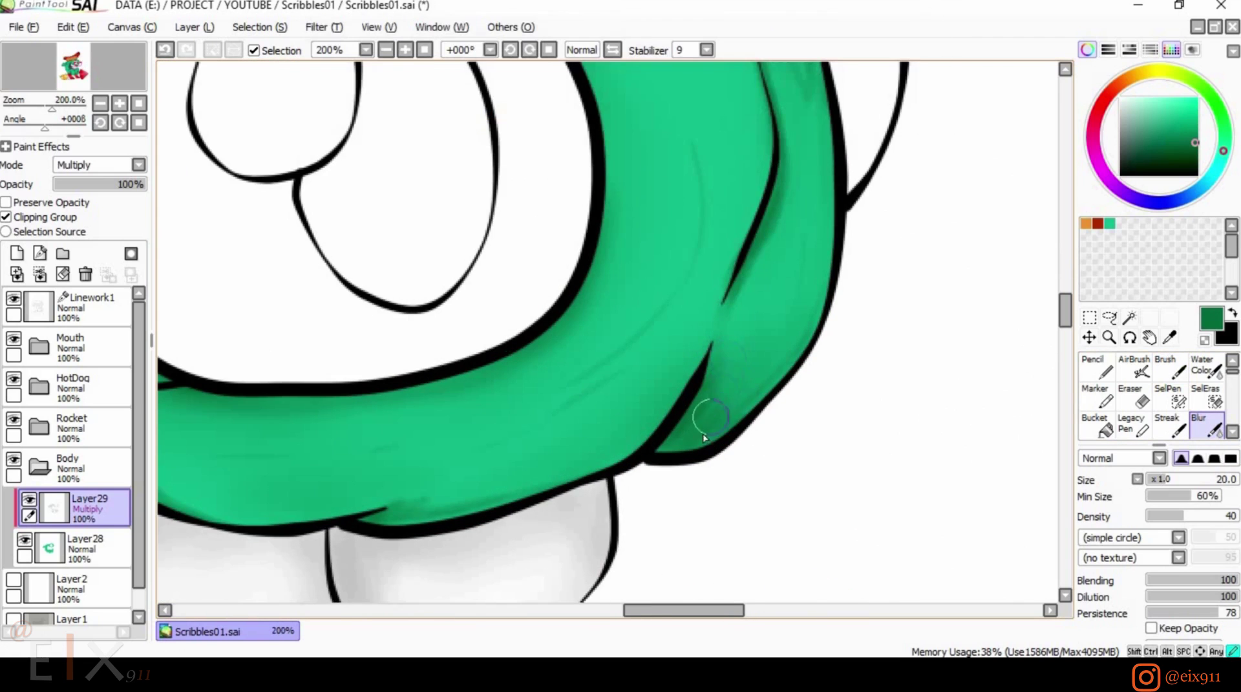
{"action": "left_click_drag", "start_coordinate": [721, 301], "coordinate": [766, 246]}
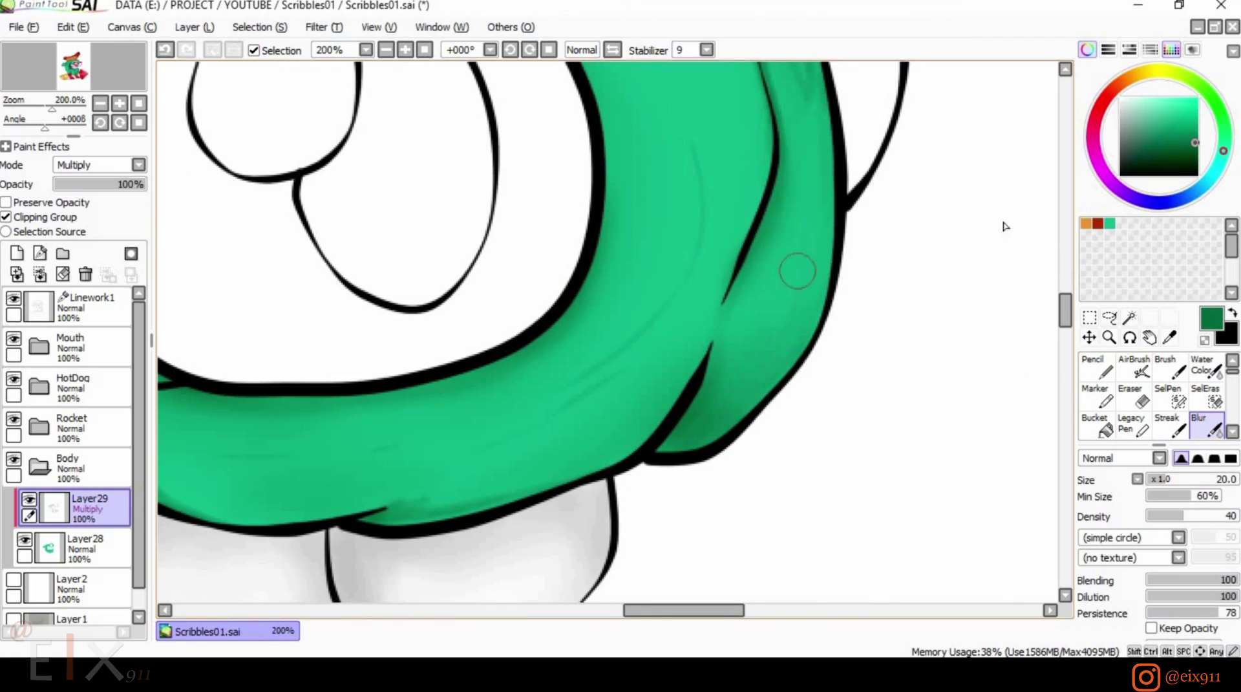
Blur the shadows along the upper edge of the head and its outer creases.
{"action": "scroll", "coordinate": [792, 288], "scroll_direction": "up", "scroll_amount": 5}
{"action": "left_click_drag", "start_coordinate": [612, 112], "coordinate": [720, 244]}
{"action": "left_click_drag", "start_coordinate": [604, 205], "coordinate": [751, 330]}
{"action": "mouse_move", "coordinate": [763, 164]}
{"action": "left_mouse_down"}
{"action": "mouse_move", "coordinate": [695, 121]}
{"action": "mouse_move", "coordinate": [474, 103]}
{"action": "left_mouse_up"}
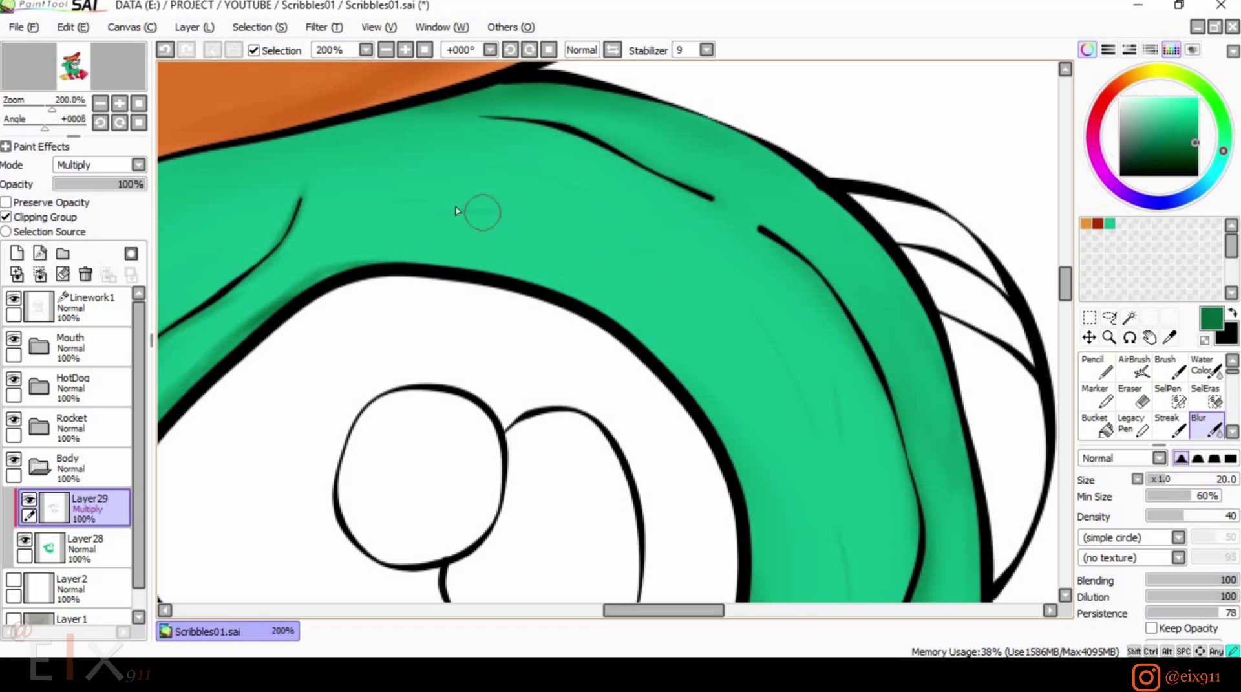
Blur the shadows above the eye, at its inner corner and in the folds beneath it.
{"action": "left_click_drag", "start_coordinate": [225, 411], "coordinate": [529, 266]}
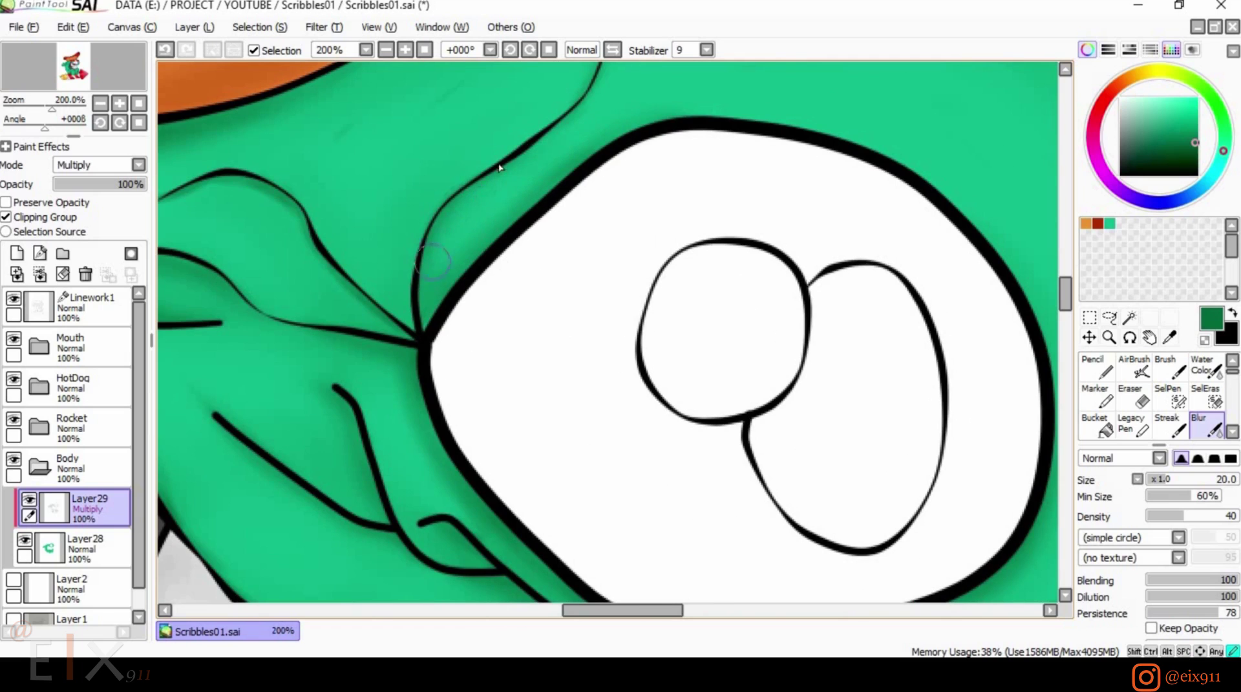
{"action": "scroll", "coordinate": [541, 202], "scroll_direction": "up", "scroll_amount": 3}
{"action": "scroll", "coordinate": [443, 366], "scroll_direction": "down", "scroll_amount": 5}
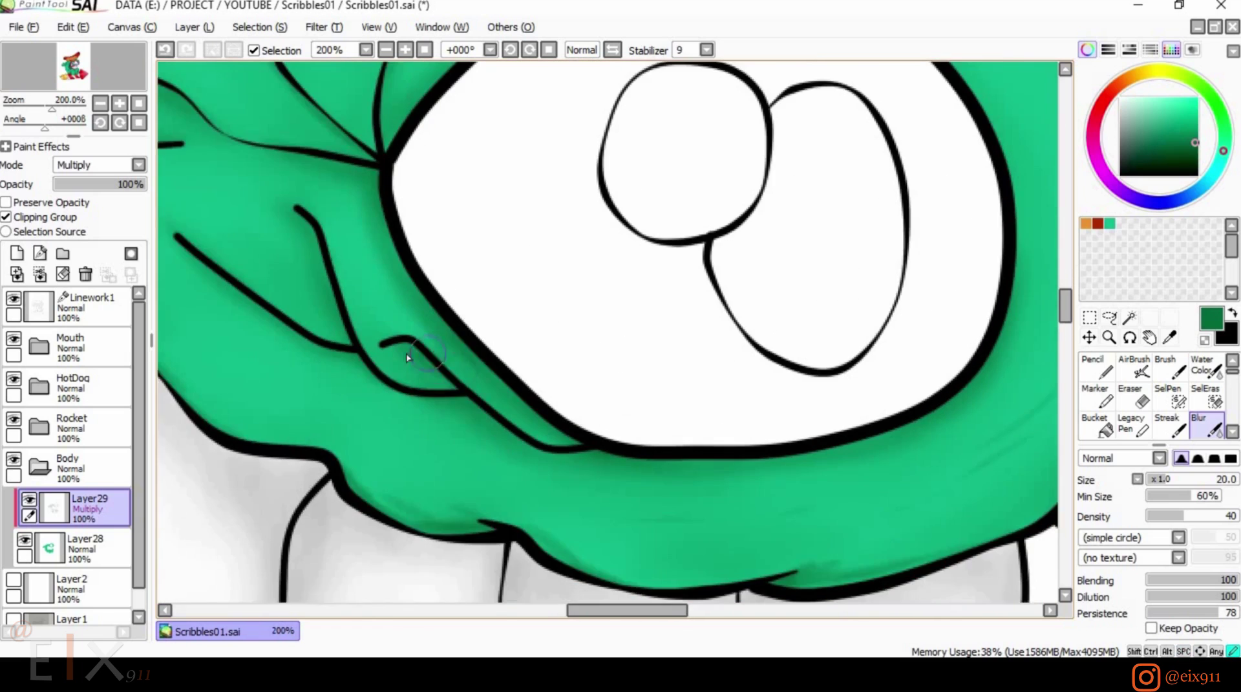
{"action": "scroll", "coordinate": [657, 238], "scroll_direction": "right", "scroll_amount": 4}
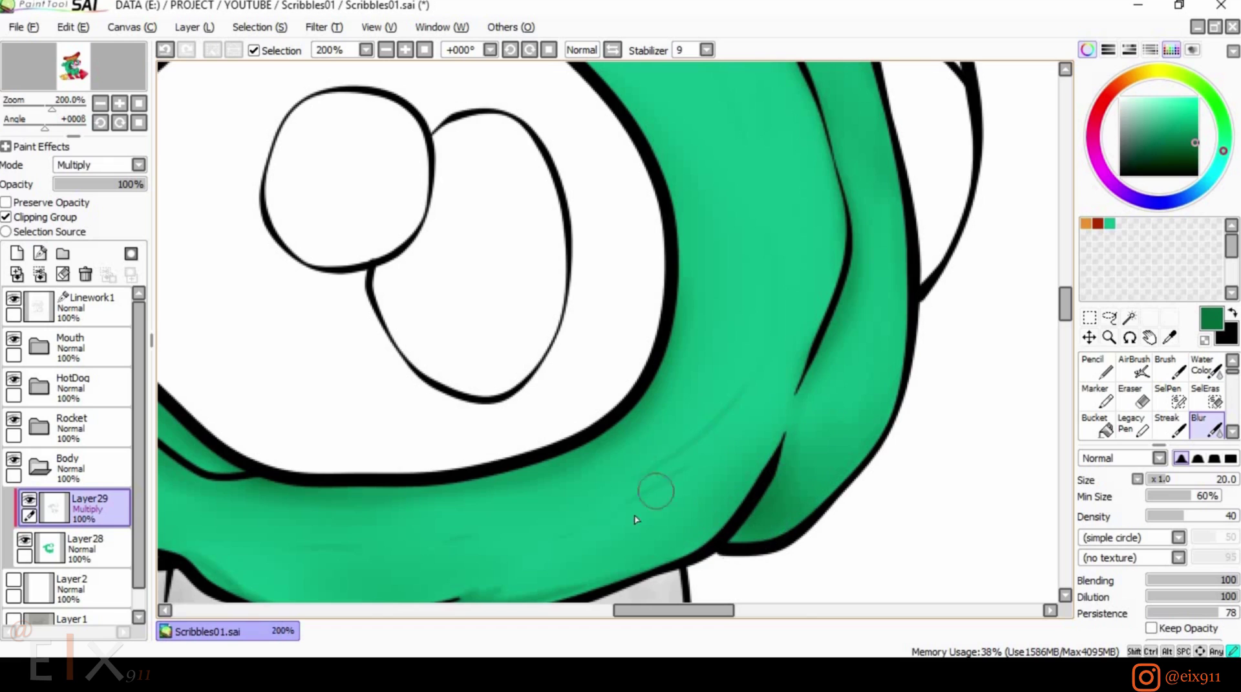
Blur the skin strokes below the eye and the shadows along the upper lip above the teeth.
{"action": "scroll", "coordinate": [646, 421], "scroll_direction": "down", "scroll_amount": 2}
{"action": "left_click_drag", "start_coordinate": [517, 421], "coordinate": [645, 388]}
{"action": "left_click_drag", "start_coordinate": [363, 354], "coordinate": [843, 301]}
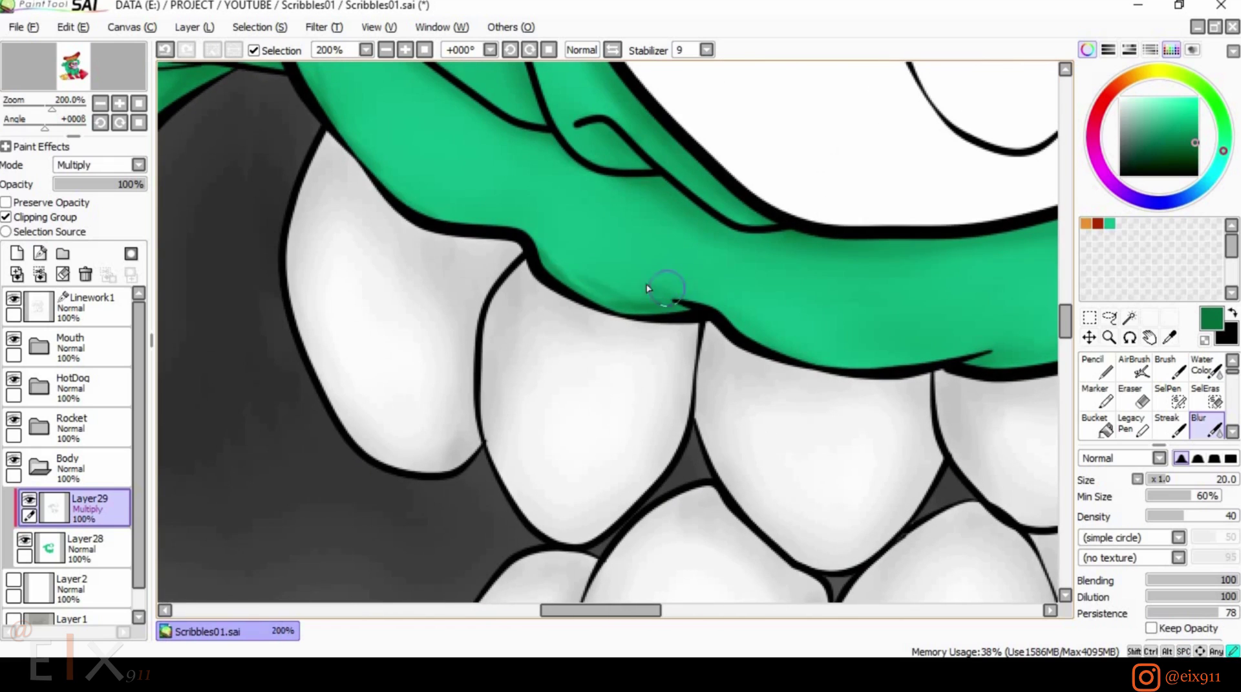
{"action": "left_click_drag", "start_coordinate": [619, 293], "coordinate": [688, 297]}
Blur the faint skin strokes across the forehead and the area above the mouth folds.
{"action": "left_click_drag", "start_coordinate": [401, 215], "coordinate": [644, 427]}
{"action": "left_click_drag", "start_coordinate": [556, 272], "coordinate": [591, 353]}
{"action": "left_click_drag", "start_coordinate": [444, 126], "coordinate": [630, 223]}
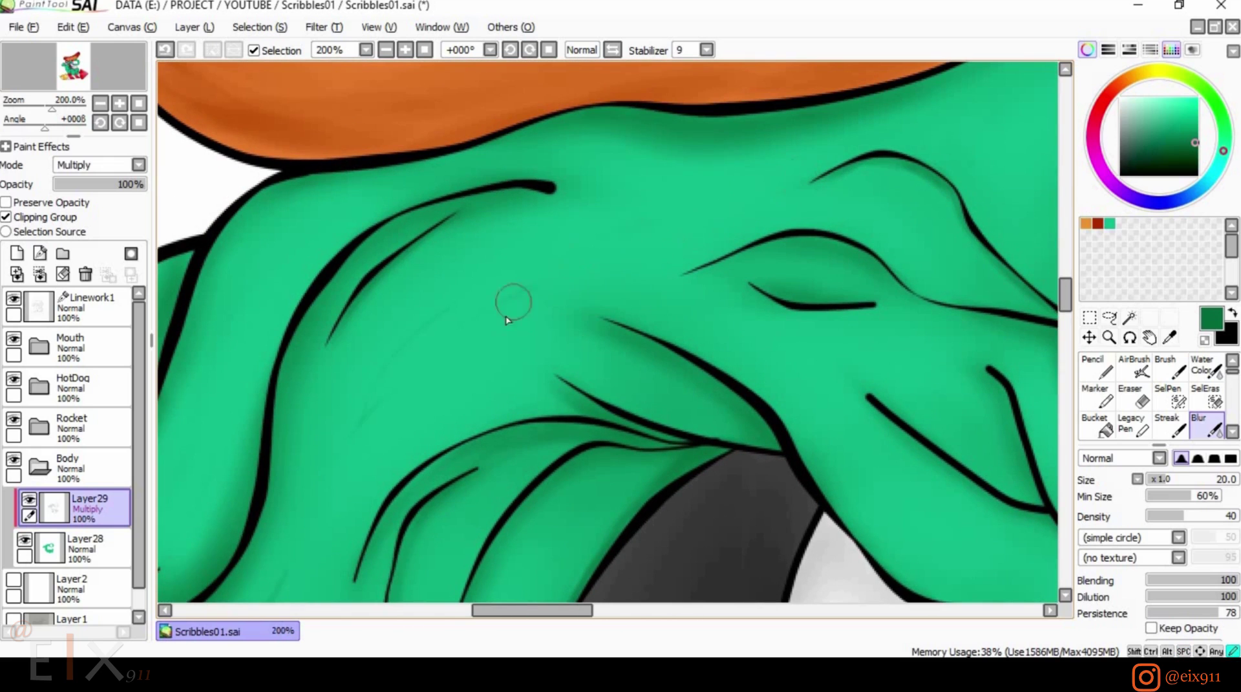
{"action": "left_click_drag", "start_coordinate": [400, 423], "coordinate": [556, 212]}
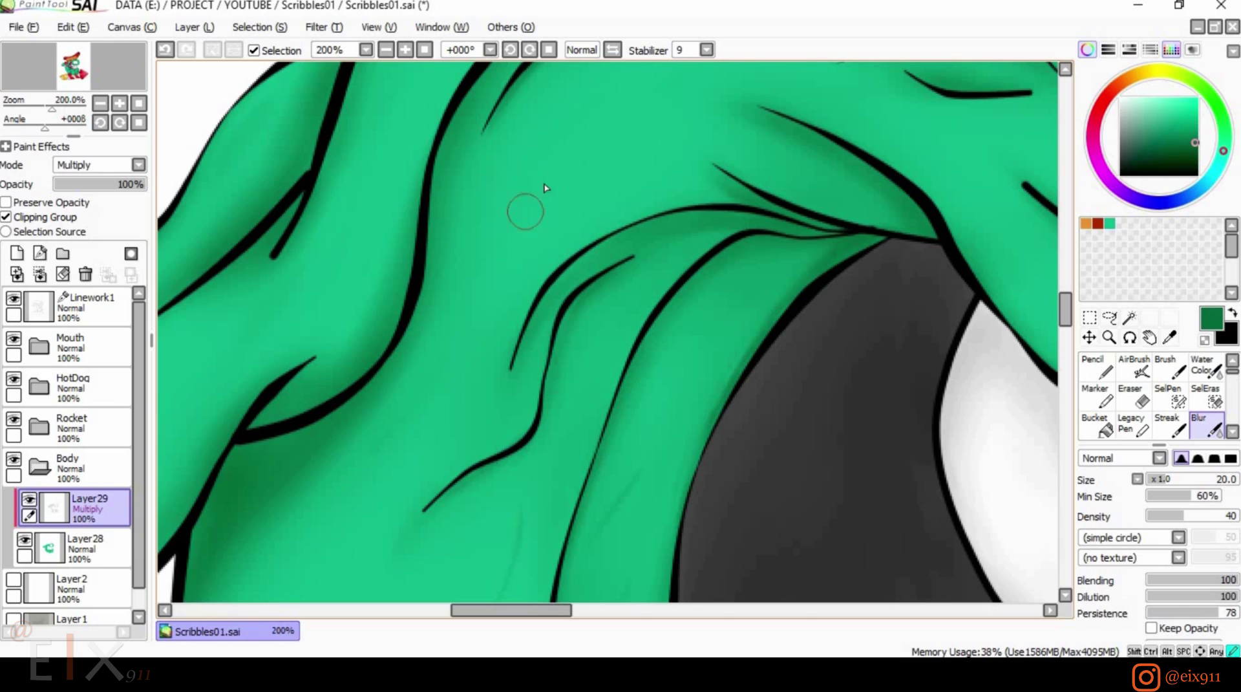
Blur the faint skin strokes and fold shadows down the side of the body beside the open mouth.
{"action": "left_click_drag", "start_coordinate": [521, 494], "coordinate": [555, 312]}
{"action": "left_click_drag", "start_coordinate": [675, 275], "coordinate": [632, 483]}
{"action": "left_click_drag", "start_coordinate": [537, 403], "coordinate": [566, 145]}
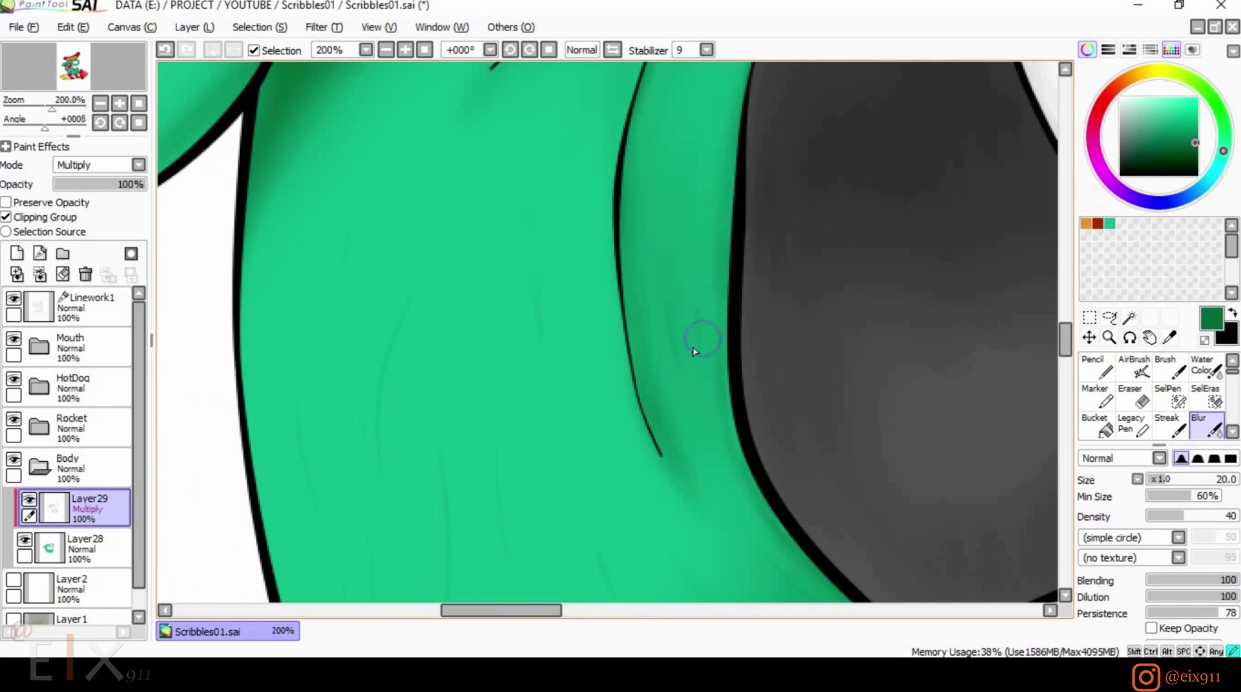
{"action": "left_click_drag", "start_coordinate": [489, 439], "coordinate": [380, 182]}
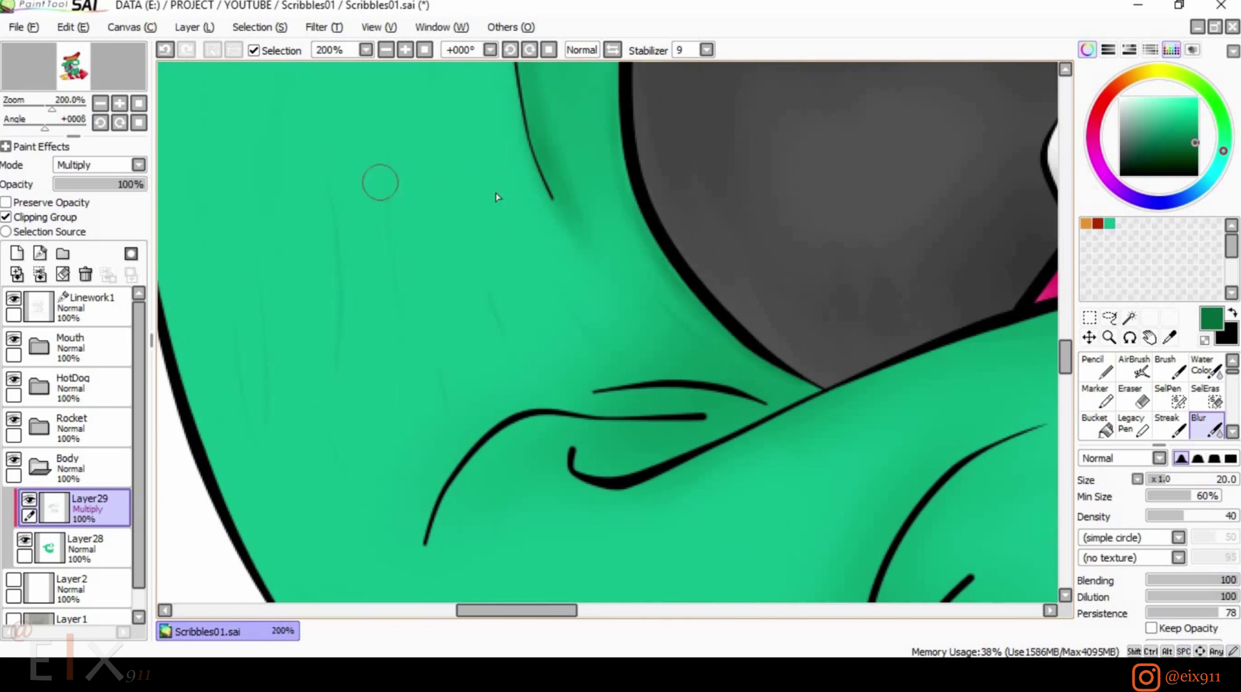
{"action": "mouse_move", "coordinate": [698, 346]}
{"action": "left_mouse_down"}
{"action": "mouse_move", "coordinate": [461, 418]}
{"action": "mouse_move", "coordinate": [396, 278]}
{"action": "mouse_move", "coordinate": [324, 411]}
{"action": "mouse_move", "coordinate": [233, 300]}
{"action": "left_mouse_up"}
Brush fine shadows at size 16 along the creases and curved folds at the lower corner of the mouth.
{"action": "scroll", "coordinate": [270, 374], "scroll_direction": "down", "scroll_amount": 4}
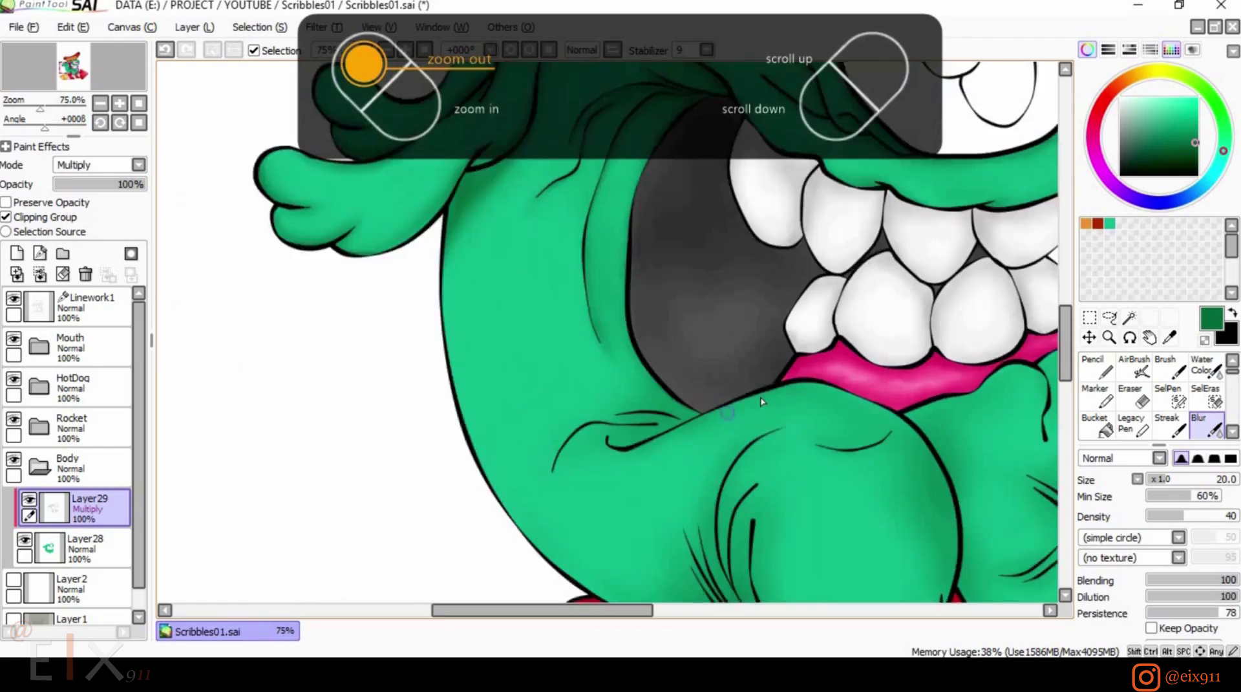
{"action": "left_click_drag", "start_coordinate": [608, 609], "coordinate": [670, 599]}
{"action": "left_click_drag", "start_coordinate": [1067, 309], "coordinate": [1070, 334]}
{"action": "left_click", "coordinate": [1167, 369]}
{"action": "scroll", "coordinate": [744, 459], "scroll_direction": "up", "scroll_amount": 4}
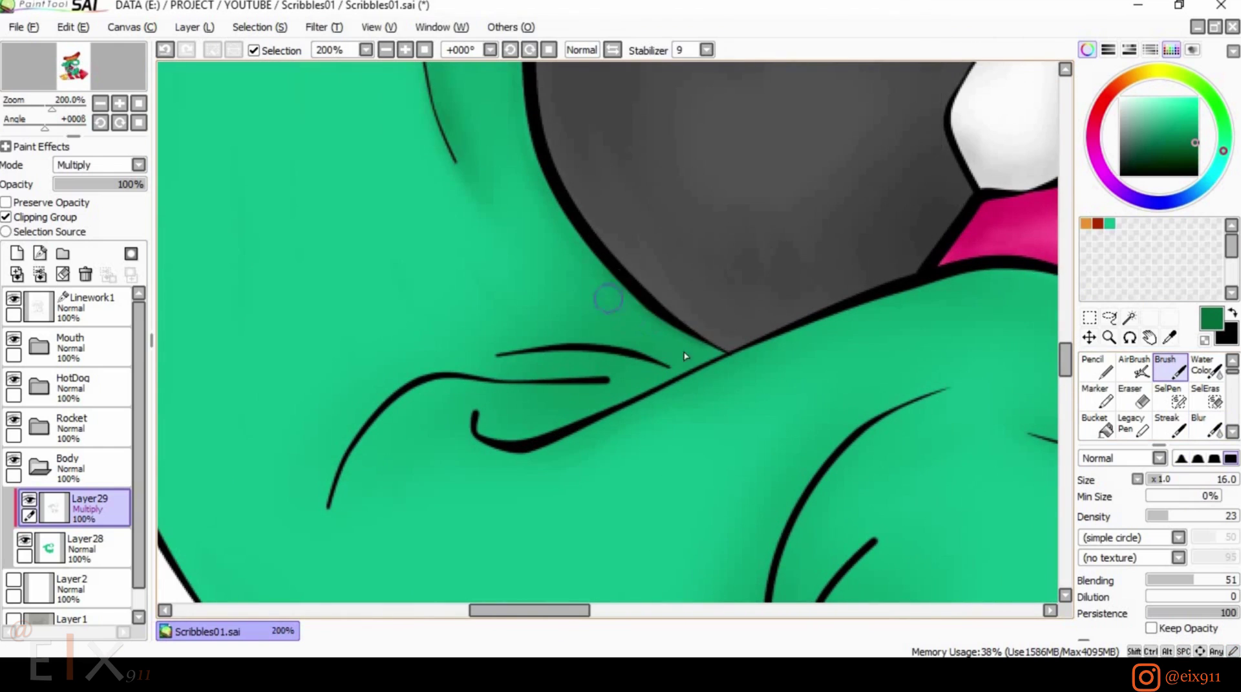
{"action": "mouse_move", "coordinate": [722, 357]}
{"action": "left_mouse_down"}
{"action": "mouse_move", "coordinate": [521, 428]}
{"action": "mouse_move", "coordinate": [478, 414]}
{"action": "left_mouse_up"}
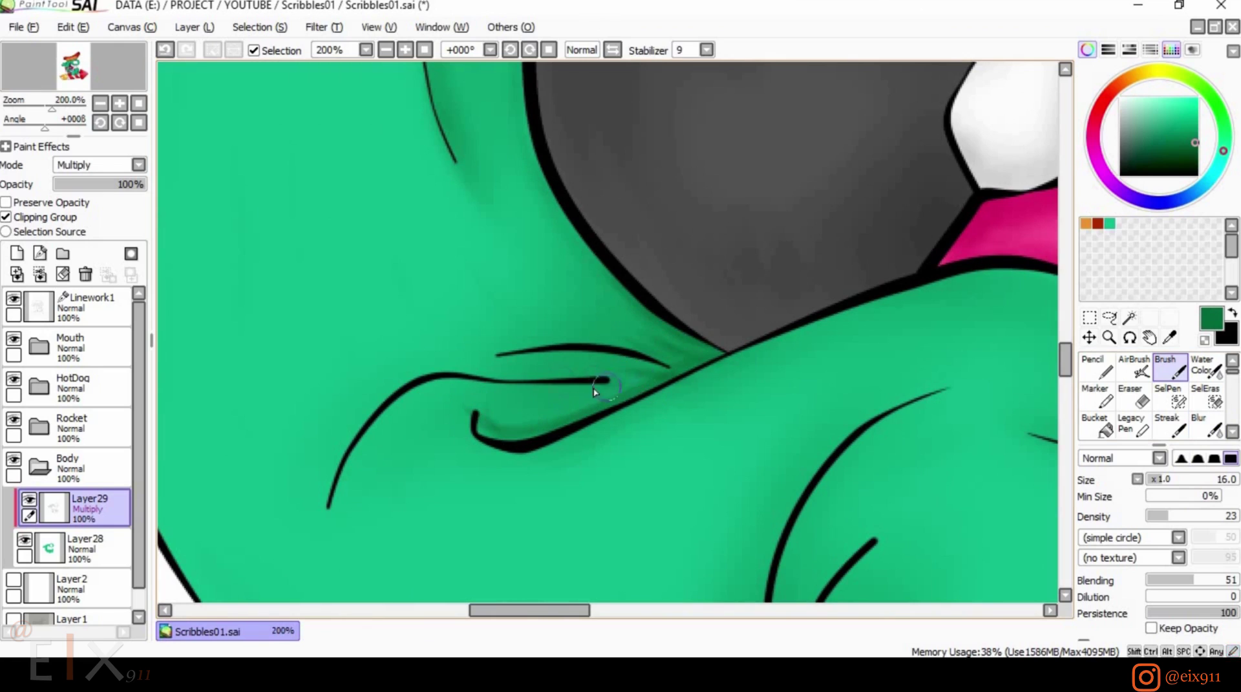
{"action": "left_click_drag", "start_coordinate": [646, 373], "coordinate": [452, 355]}
{"action": "left_click_drag", "start_coordinate": [714, 353], "coordinate": [622, 303]}
{"action": "mouse_move", "coordinate": [614, 389]}
{"action": "left_mouse_down"}
{"action": "mouse_move", "coordinate": [405, 393]}
{"action": "mouse_move", "coordinate": [325, 585]}
{"action": "left_mouse_up"}
{"action": "left_click_drag", "start_coordinate": [354, 416], "coordinate": [303, 559]}
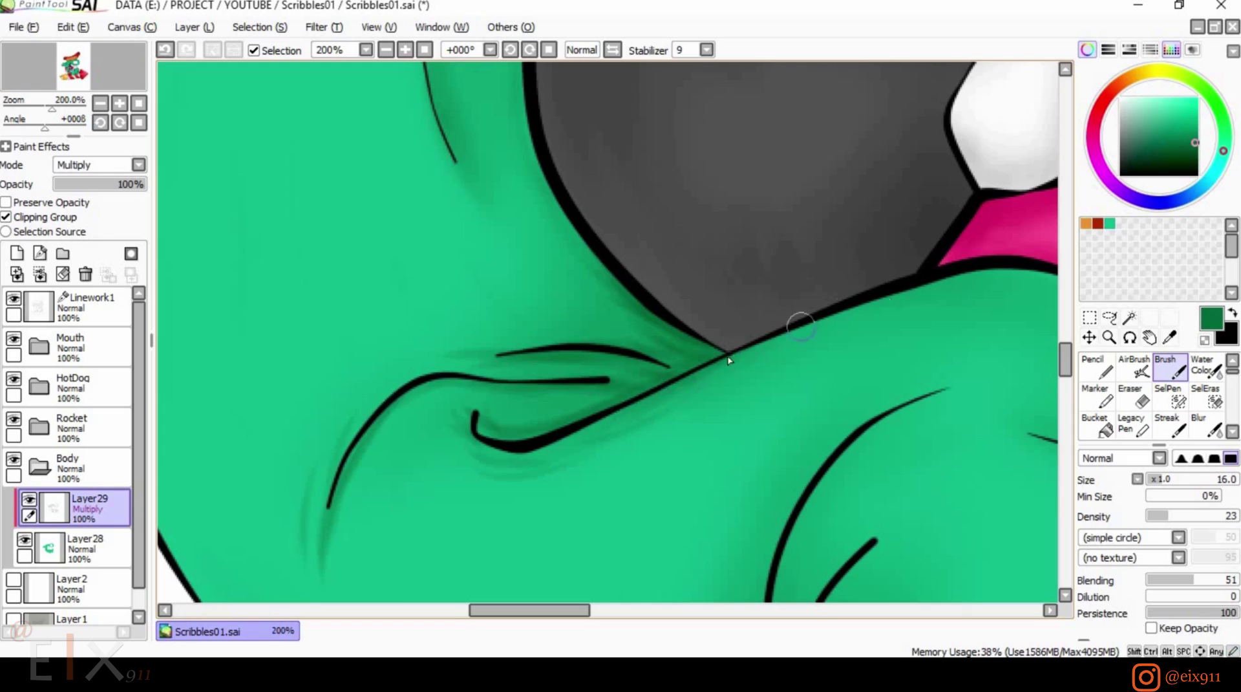
Brush shadow strokes along the curved creases and fine wrinkles behind the knee of the front leg.
{"action": "scroll", "coordinate": [757, 297], "scroll_direction": "down", "scroll_amount": 2}
{"action": "scroll", "coordinate": [758, 297], "scroll_direction": "up", "scroll_amount": 1}
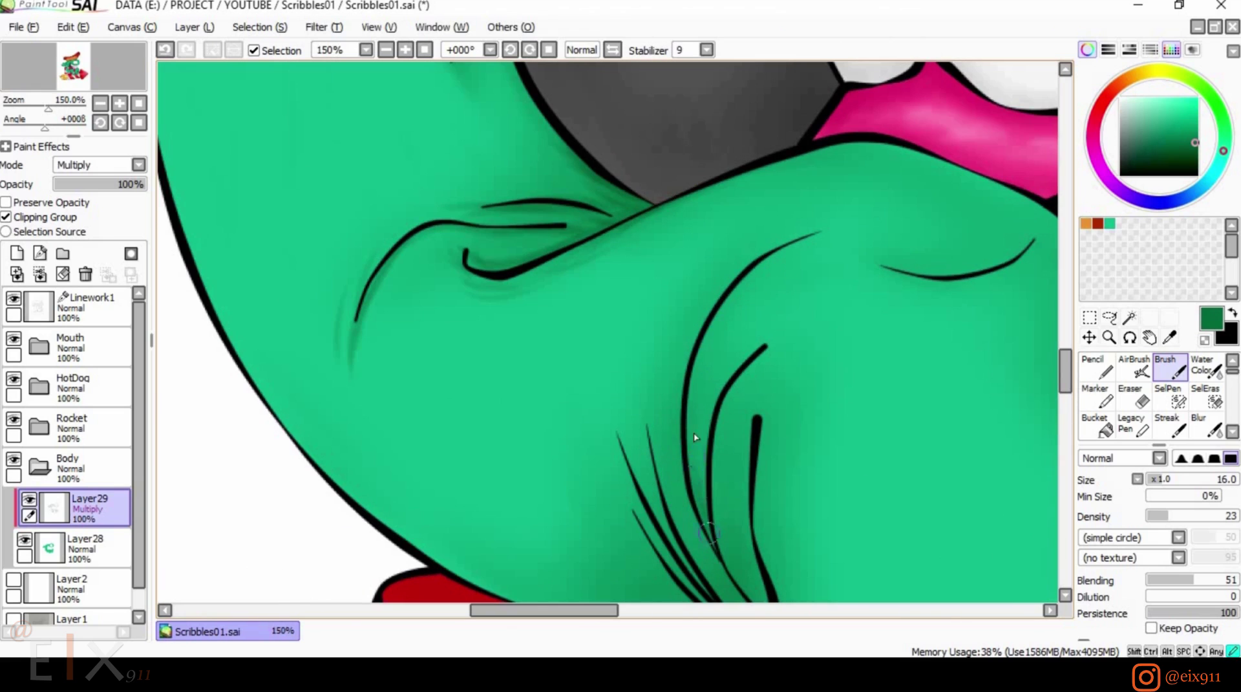
{"action": "left_click_drag", "start_coordinate": [827, 227], "coordinate": [725, 302]}
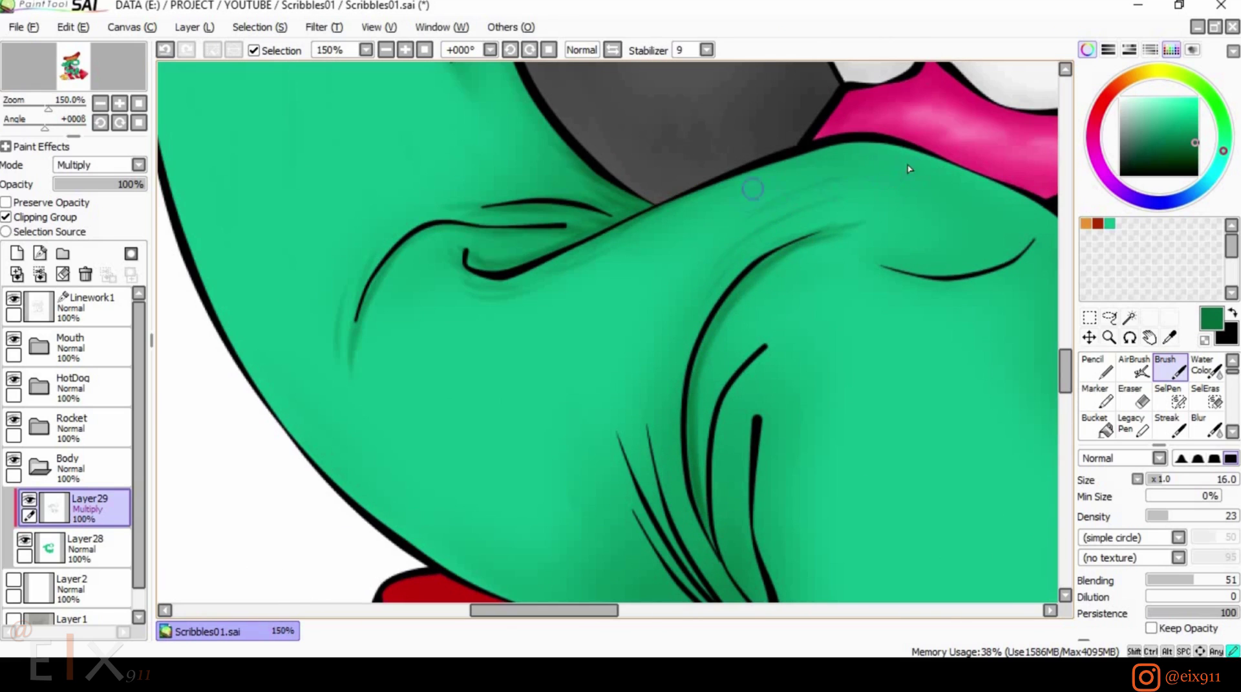
{"action": "left_click_drag", "start_coordinate": [729, 364], "coordinate": [742, 183]}
{"action": "mouse_move", "coordinate": [776, 446]}
{"action": "left_mouse_down"}
{"action": "mouse_move", "coordinate": [731, 402]}
{"action": "mouse_move", "coordinate": [702, 337]}
{"action": "left_mouse_up"}
{"action": "mouse_move", "coordinate": [775, 446]}
{"action": "left_mouse_down"}
{"action": "mouse_move", "coordinate": [704, 349]}
{"action": "mouse_move", "coordinate": [660, 169]}
{"action": "left_mouse_up"}
{"action": "left_click_drag", "start_coordinate": [676, 344], "coordinate": [618, 130]}
{"action": "mouse_move", "coordinate": [603, 213]}
{"action": "left_mouse_down"}
{"action": "mouse_move", "coordinate": [715, 440]}
{"action": "mouse_move", "coordinate": [737, 451]}
{"action": "left_mouse_up"}
Enlarge the brush and lay broader shadows along the front leg's edges and the body area behind it.
{"action": "key", "text": "]"}
{"action": "key", "text": "]"}
{"action": "key", "text": "]"}
{"action": "key", "text": "]"}
{"action": "key", "text": "]"}
{"action": "key", "text": "]"}
{"action": "left_click_drag", "start_coordinate": [432, 369], "coordinate": [735, 448]}
{"action": "mouse_move", "coordinate": [751, 378]}
{"action": "left_mouse_down"}
{"action": "mouse_move", "coordinate": [808, 141]}
{"action": "mouse_move", "coordinate": [802, 452]}
{"action": "mouse_move", "coordinate": [834, 556]}
{"action": "left_mouse_up"}
{"action": "scroll", "coordinate": [889, 391], "scroll_direction": "up", "scroll_amount": 4}
{"action": "mouse_move", "coordinate": [637, 298]}
{"action": "left_mouse_down"}
{"action": "mouse_move", "coordinate": [887, 219]}
{"action": "mouse_move", "coordinate": [985, 246]}
{"action": "left_mouse_up"}
{"action": "mouse_move", "coordinate": [1047, 352]}
{"action": "left_mouse_down"}
{"action": "mouse_move", "coordinate": [803, 238]}
{"action": "mouse_move", "coordinate": [676, 236]}
{"action": "left_mouse_up"}
{"action": "mouse_move", "coordinate": [660, 148]}
{"action": "left_mouse_down"}
{"action": "mouse_move", "coordinate": [731, 222]}
{"action": "mouse_move", "coordinate": [784, 401]}
{"action": "mouse_move", "coordinate": [786, 510]}
{"action": "left_mouse_up"}
{"action": "mouse_move", "coordinate": [737, 314]}
{"action": "left_mouse_down"}
{"action": "mouse_move", "coordinate": [746, 546]}
{"action": "mouse_move", "coordinate": [748, 450]}
{"action": "mouse_move", "coordinate": [743, 525]}
{"action": "left_mouse_up"}
Reduce the brush size to 14 and shade the front leg's outer edge and the small crease on its knee.
{"action": "key", "text": "["}
{"action": "key", "text": "["}
{"action": "key", "text": "["}
{"action": "key", "text": "["}
{"action": "key", "text": "["}
{"action": "key", "text": "["}
{"action": "key", "text": "["}
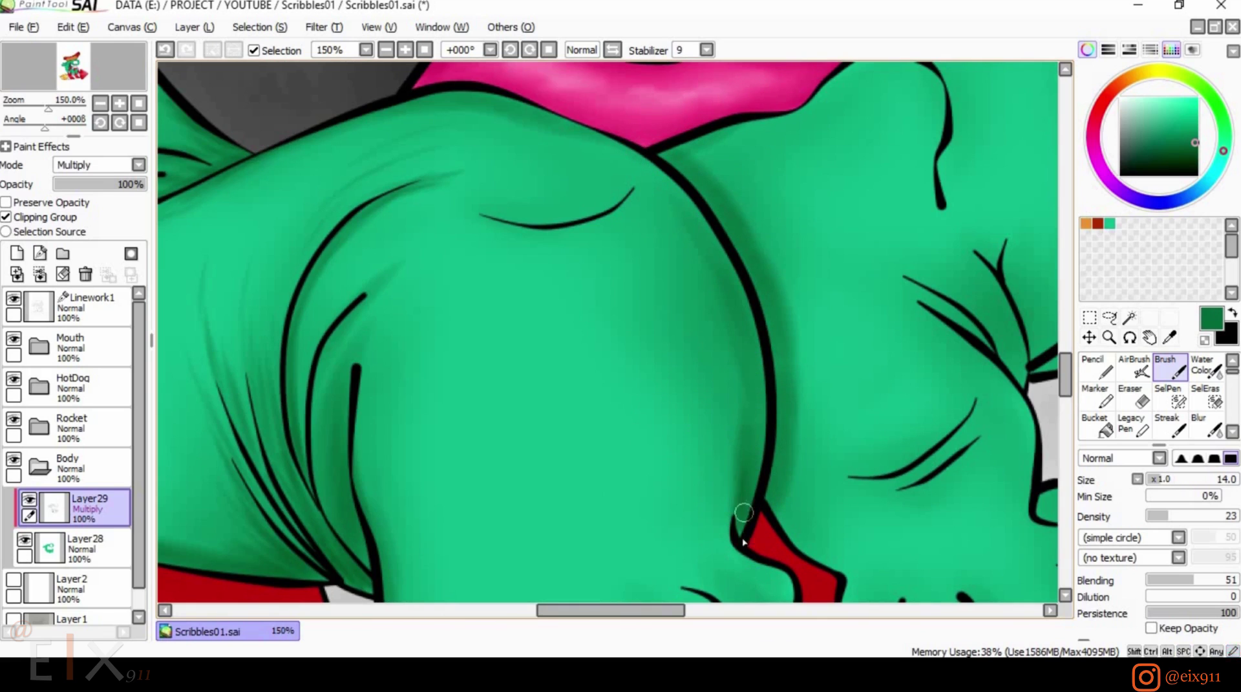
{"action": "left_click_drag", "start_coordinate": [705, 433], "coordinate": [826, 433]}
{"action": "left_click_drag", "start_coordinate": [650, 224], "coordinate": [754, 181]}
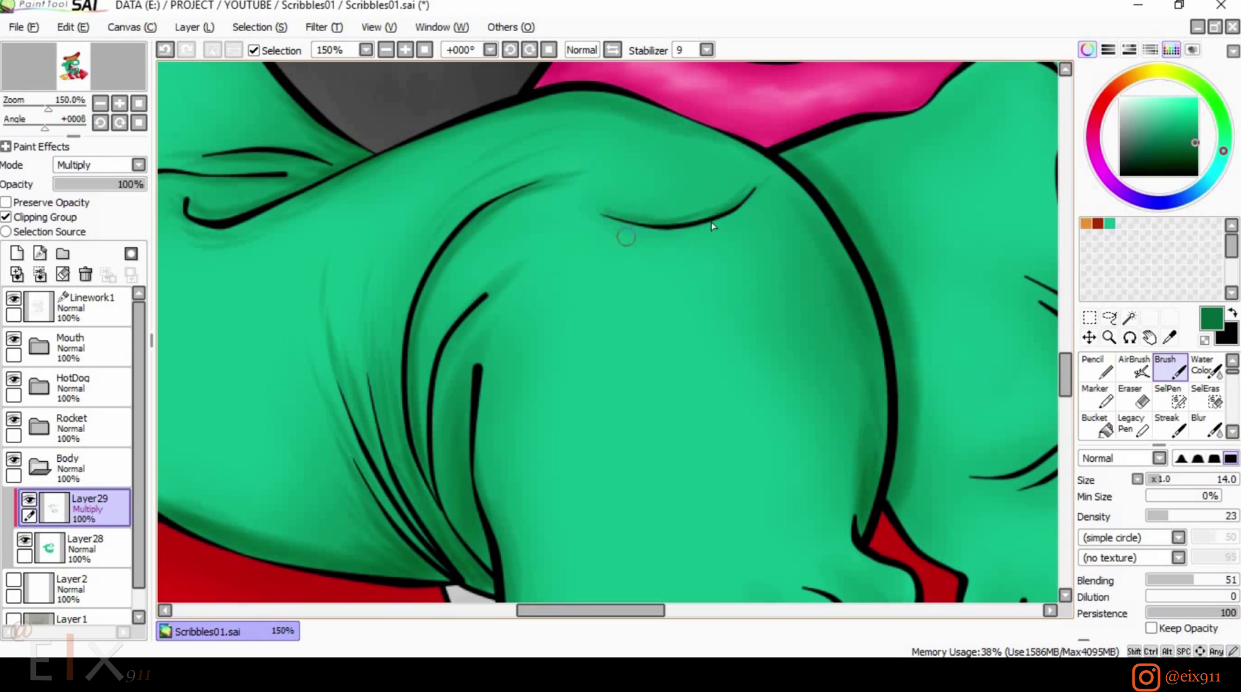
Brush fine shadows between the toes and faint skin strokes over the front foot.
{"action": "scroll", "coordinate": [654, 269], "scroll_direction": "down", "scroll_amount": 3}
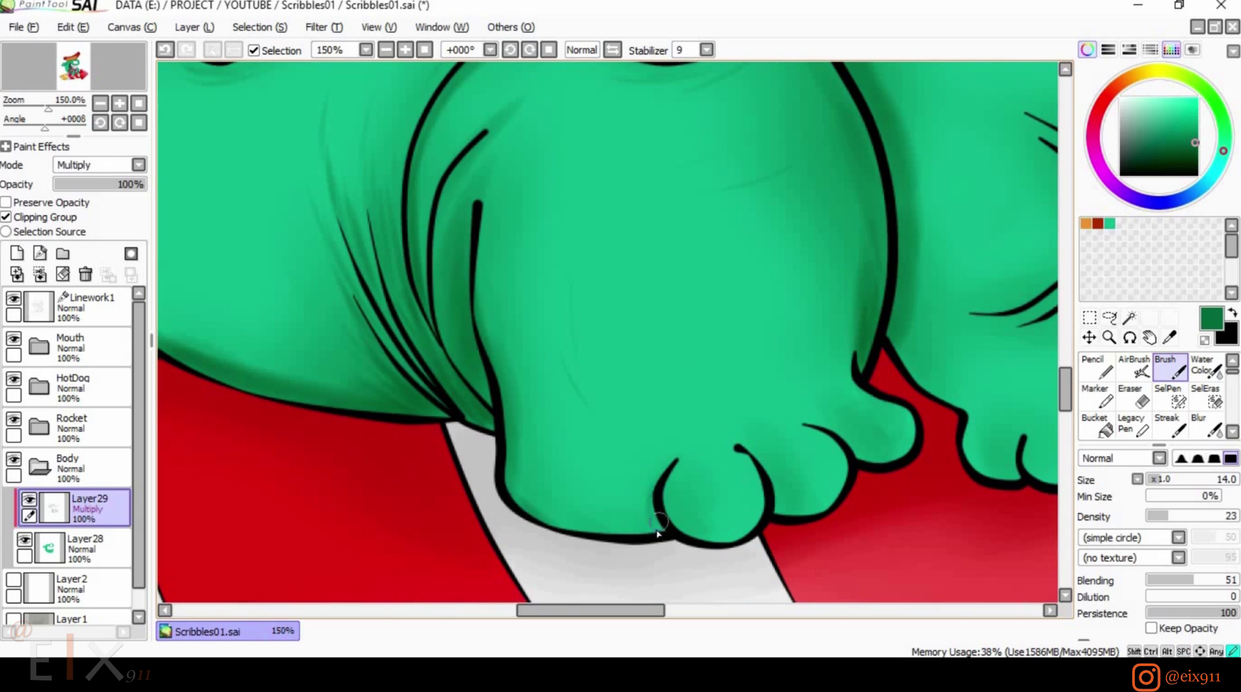
{"action": "mouse_move", "coordinate": [738, 450]}
{"action": "left_mouse_down"}
{"action": "mouse_move", "coordinate": [760, 488]}
{"action": "mouse_move", "coordinate": [755, 517]}
{"action": "left_mouse_up"}
{"action": "mouse_move", "coordinate": [673, 482]}
{"action": "left_mouse_down"}
{"action": "mouse_move", "coordinate": [693, 534]}
{"action": "mouse_move", "coordinate": [735, 537]}
{"action": "left_mouse_up"}
{"action": "mouse_move", "coordinate": [755, 454]}
{"action": "left_mouse_down"}
{"action": "mouse_move", "coordinate": [779, 483]}
{"action": "mouse_move", "coordinate": [824, 417]}
{"action": "mouse_move", "coordinate": [860, 455]}
{"action": "mouse_move", "coordinate": [905, 420]}
{"action": "mouse_move", "coordinate": [853, 375]}
{"action": "left_mouse_up"}
{"action": "left_click_drag", "start_coordinate": [540, 373], "coordinate": [587, 471]}
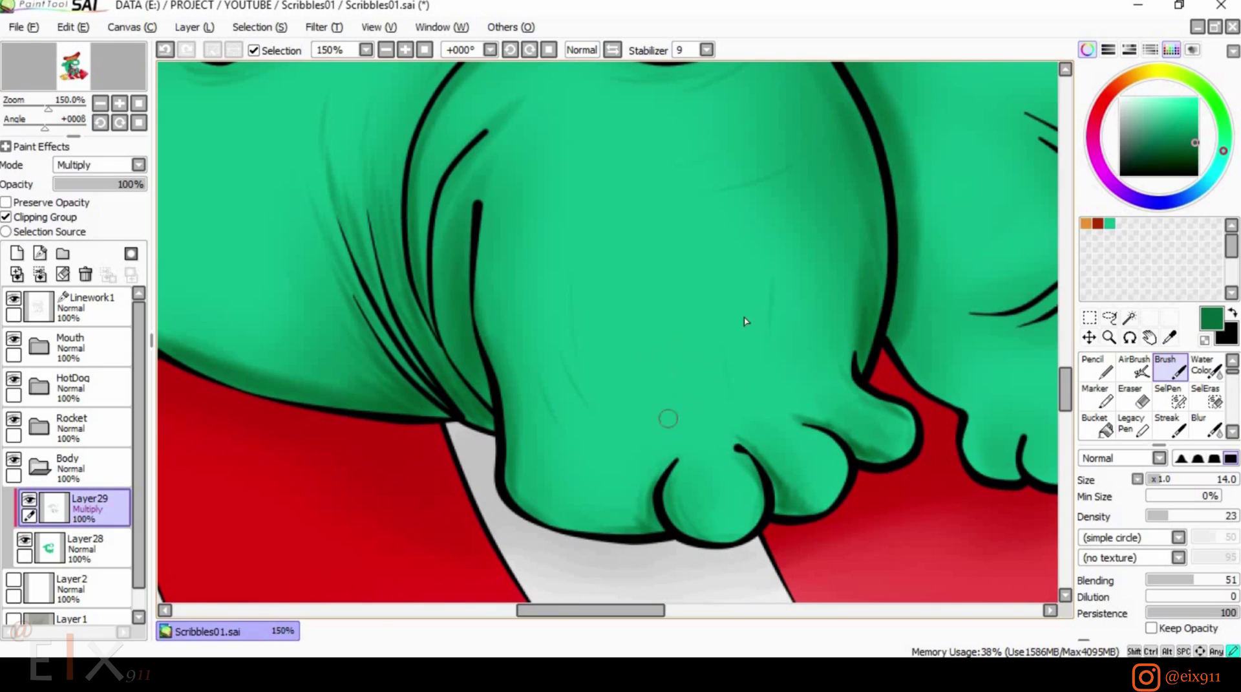
Switch to the Blur tool and soften the shadows and faint skin strokes around the creases on the creature's lower body.
{"action": "left_click_drag", "start_coordinate": [378, 192], "coordinate": [569, 344]}
{"action": "left_click_drag", "start_coordinate": [299, 352], "coordinate": [446, 429]}
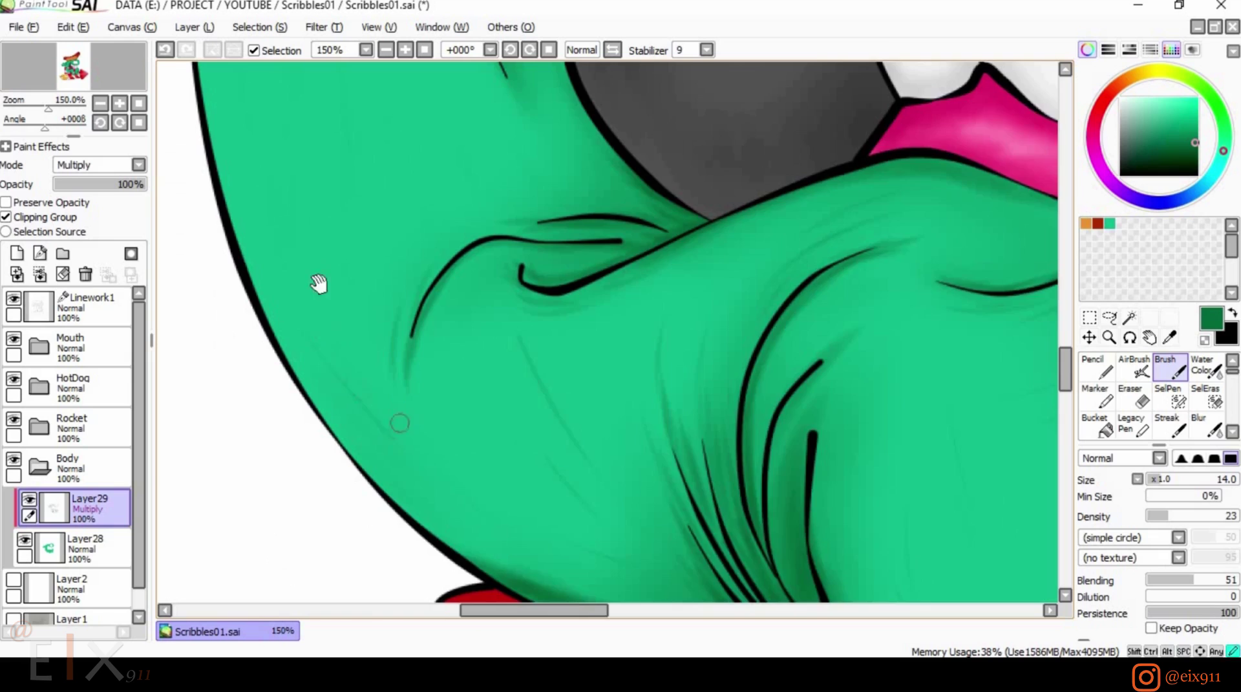
{"action": "left_click_drag", "start_coordinate": [319, 285], "coordinate": [373, 378]}
{"action": "left_click", "coordinate": [1202, 423]}
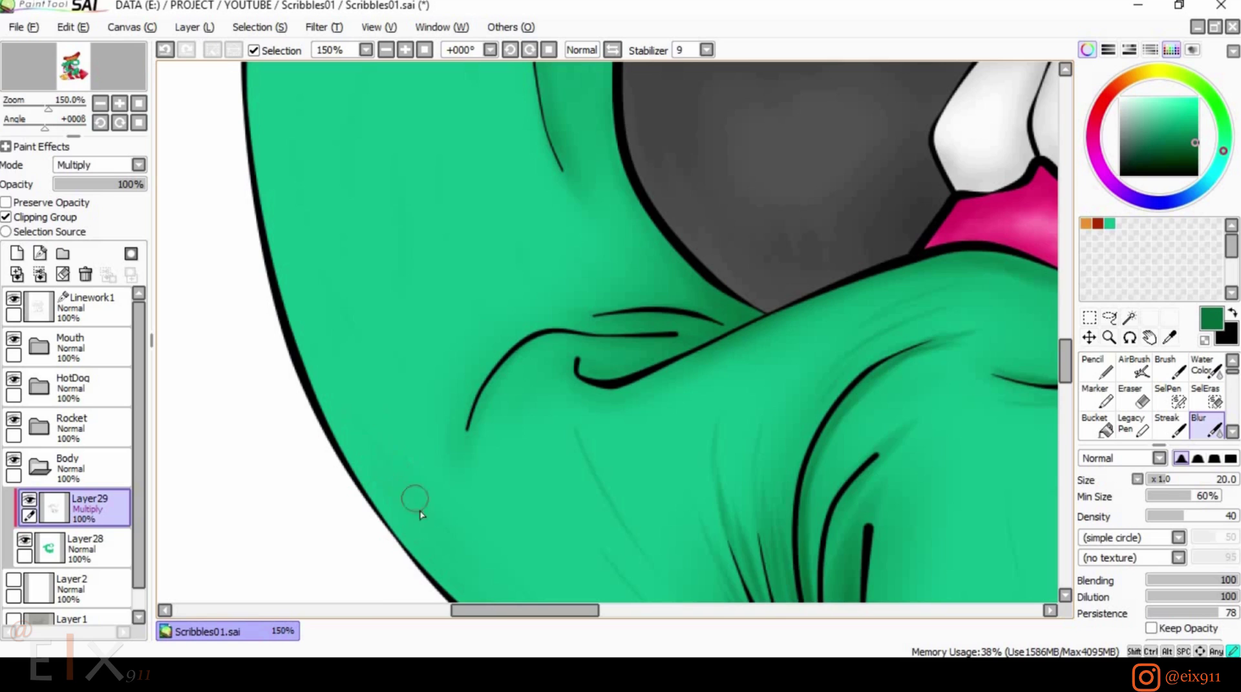
{"action": "left_click_drag", "start_coordinate": [762, 357], "coordinate": [699, 187]}
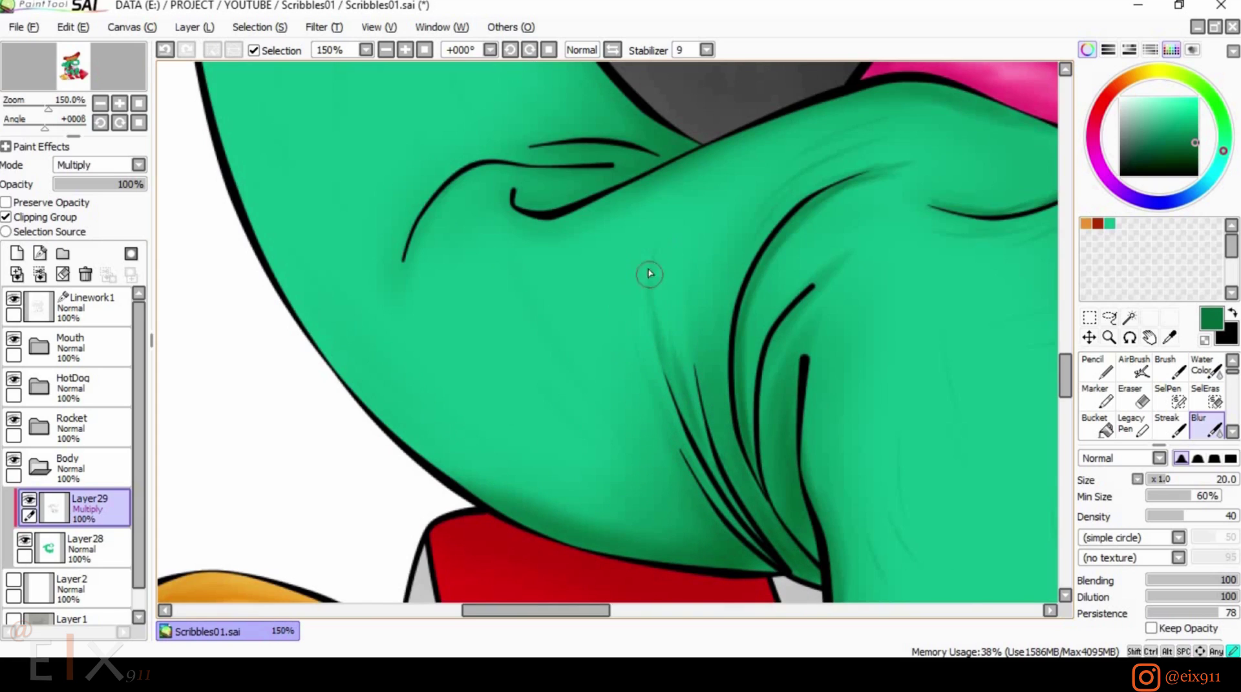
Blur the shadows and skin strokes across the front leg, the wrinkles behind its knee, and its toes.
{"action": "mouse_move", "coordinate": [824, 322]}
{"action": "left_mouse_down"}
{"action": "mouse_move", "coordinate": [657, 349]}
{"action": "mouse_move", "coordinate": [670, 220]}
{"action": "left_mouse_up"}
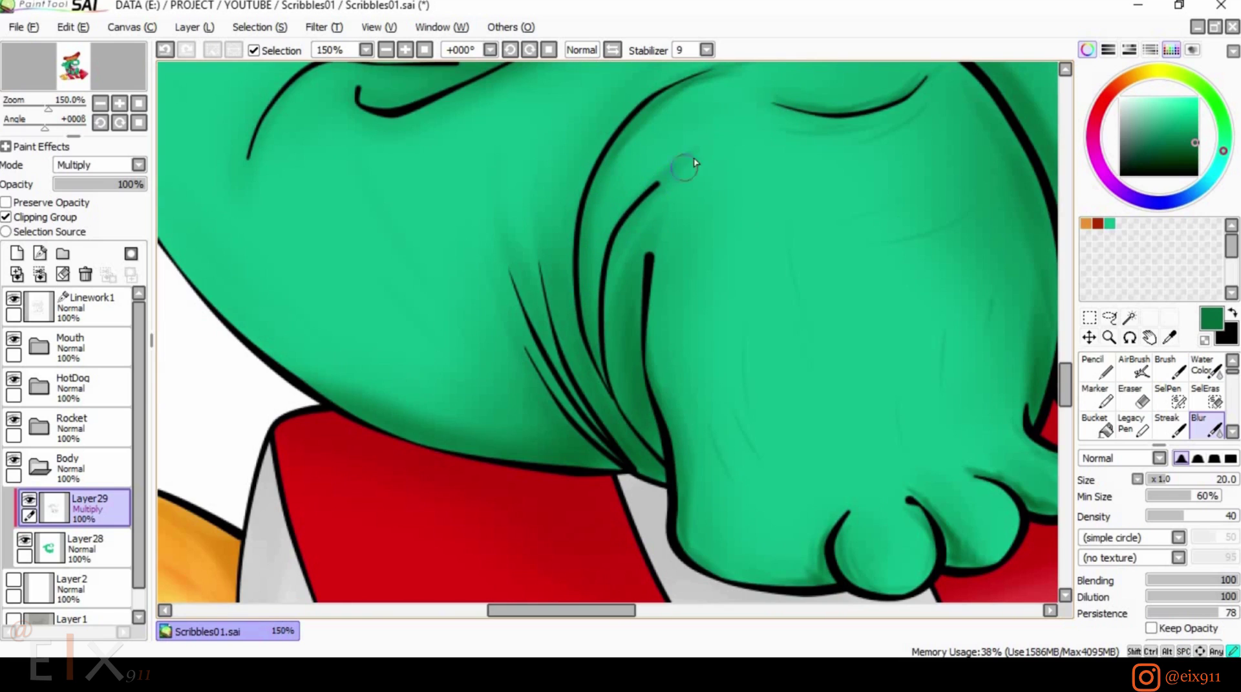
{"action": "left_click_drag", "start_coordinate": [834, 72], "coordinate": [776, 176]}
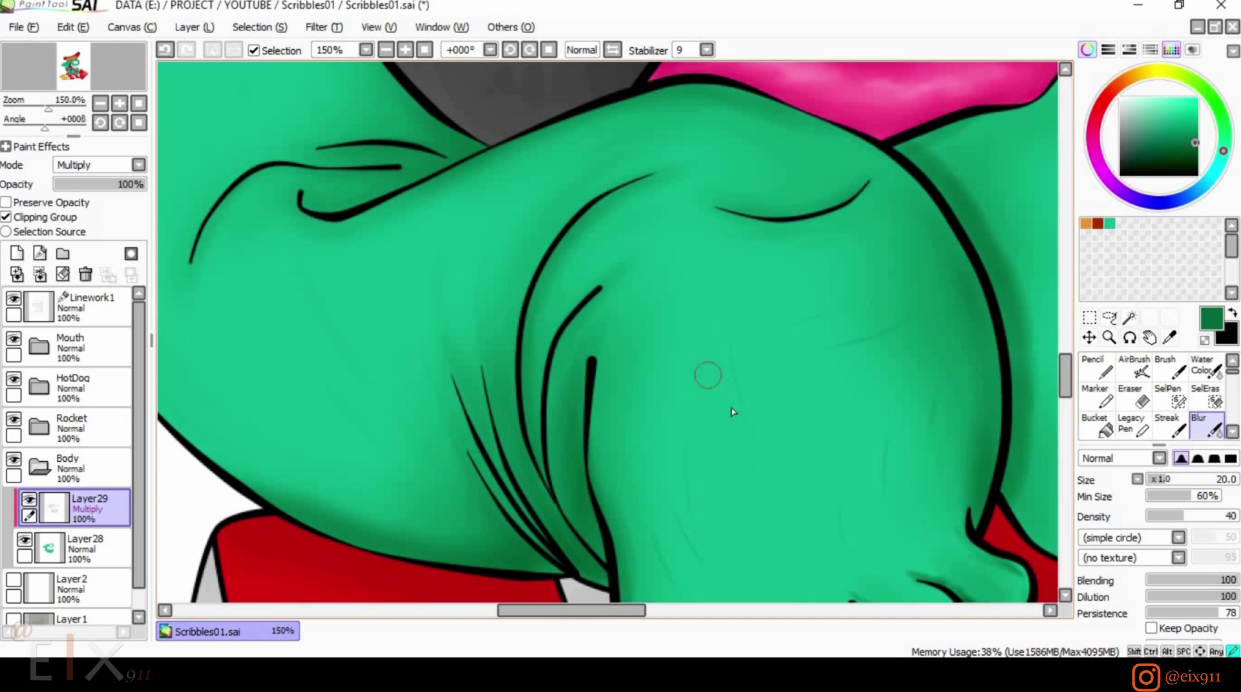
{"action": "left_click_drag", "start_coordinate": [585, 472], "coordinate": [537, 323]}
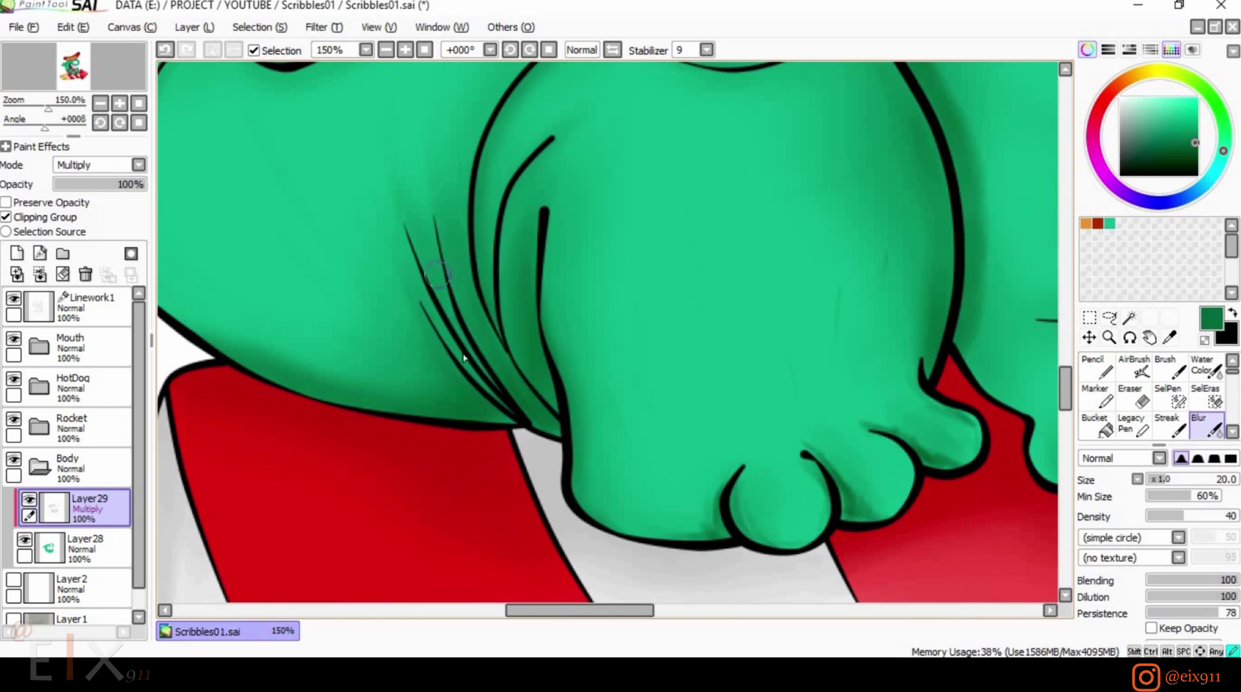
{"action": "left_click_drag", "start_coordinate": [729, 546], "coordinate": [582, 502]}
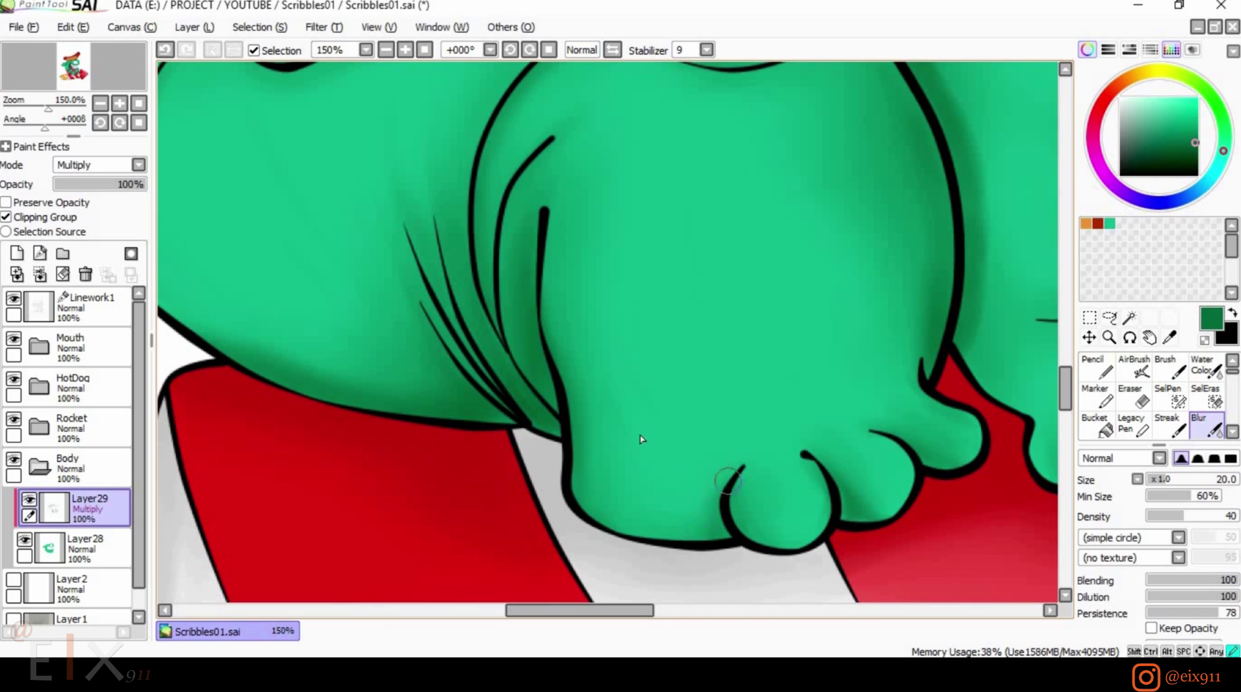
{"action": "mouse_move", "coordinate": [923, 121]}
{"action": "left_mouse_down"}
{"action": "mouse_move", "coordinate": [834, 291]}
{"action": "mouse_move", "coordinate": [658, 254]}
{"action": "left_mouse_up"}
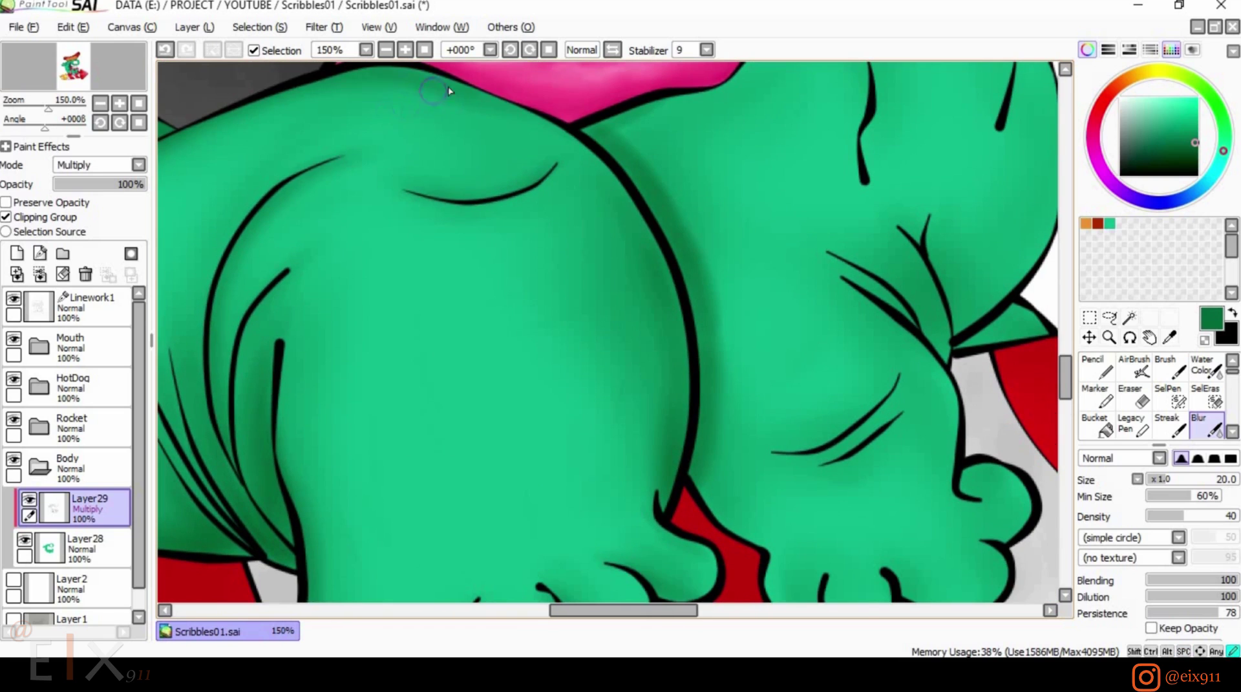
Set the Blur tool to size 35 and density 60 and smooth the broad shadows along the front leg's outer edge.
{"action": "left_click", "coordinate": [1202, 515]}
{"action": "key", "text": "bracketright"}
{"action": "key", "text": "bracketright"}
{"action": "key", "text": "bracketright"}
{"action": "mouse_move", "coordinate": [621, 142]}
{"action": "left_mouse_down"}
{"action": "mouse_move", "coordinate": [718, 276]}
{"action": "mouse_move", "coordinate": [707, 489]}
{"action": "left_mouse_up"}
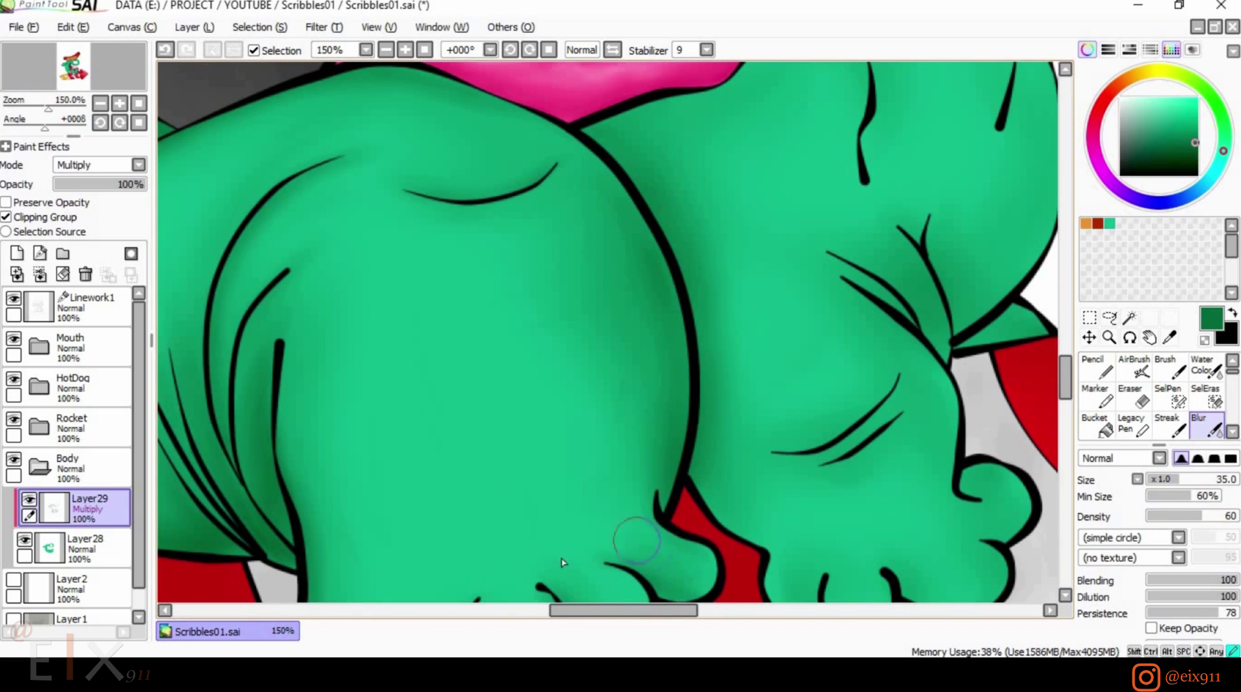
Switch to the Brush at size 14 and shade the upper creases and outer edge of the rear leg below the lip.
{"action": "scroll", "coordinate": [526, 318], "scroll_direction": "down", "scroll_amount": 4}
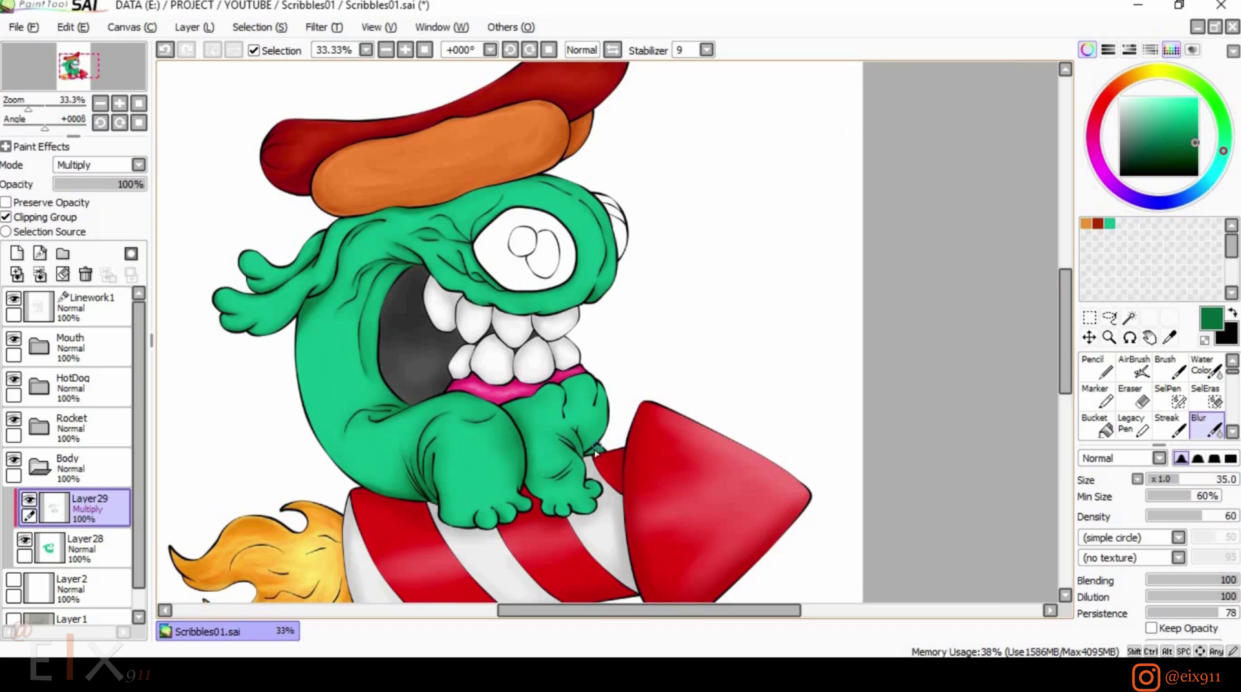
{"action": "scroll", "coordinate": [598, 449], "scroll_direction": "up", "scroll_amount": 5}
{"action": "key", "text": "b"}
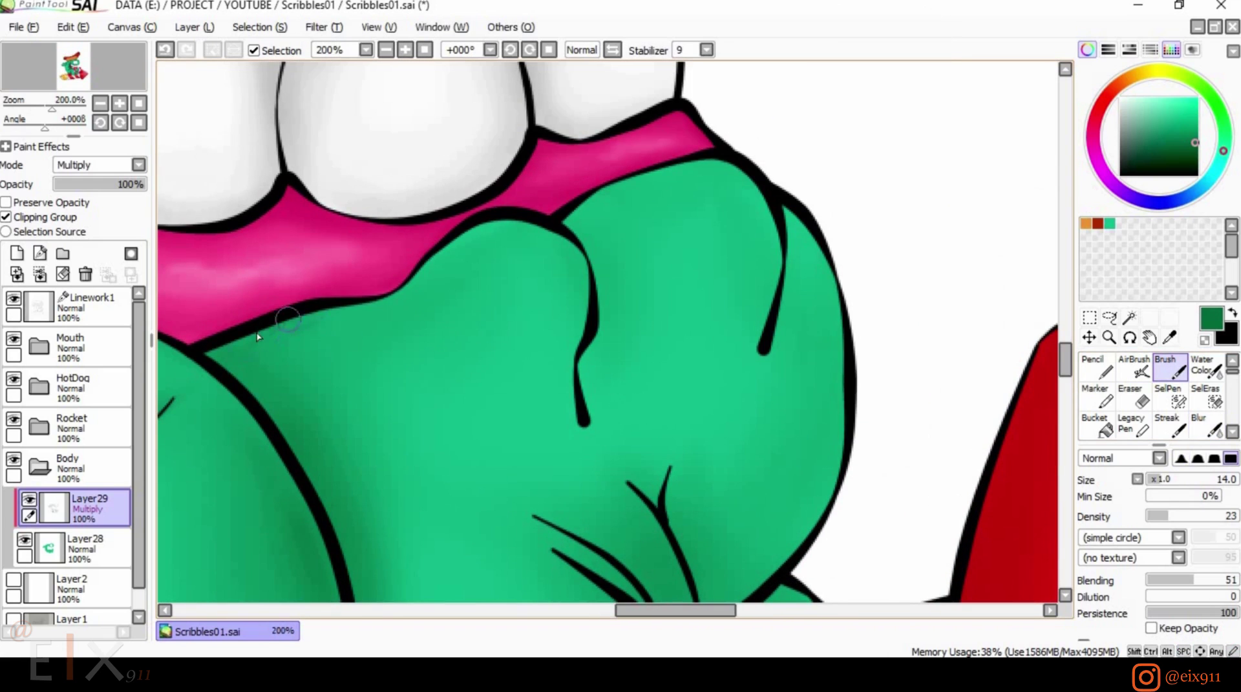
{"action": "mouse_move", "coordinate": [570, 223]}
{"action": "left_mouse_down"}
{"action": "mouse_move", "coordinate": [599, 278]}
{"action": "mouse_move", "coordinate": [578, 372]}
{"action": "mouse_move", "coordinate": [599, 449]}
{"action": "left_mouse_up"}
{"action": "mouse_move", "coordinate": [568, 225]}
{"action": "left_mouse_down"}
{"action": "mouse_move", "coordinate": [642, 170]}
{"action": "mouse_move", "coordinate": [731, 163]}
{"action": "left_mouse_up"}
{"action": "mouse_move", "coordinate": [787, 212]}
{"action": "left_mouse_down"}
{"action": "mouse_move", "coordinate": [790, 283]}
{"action": "mouse_move", "coordinate": [762, 373]}
{"action": "left_mouse_up"}
{"action": "left_click_drag", "start_coordinate": [753, 181], "coordinate": [757, 346]}
{"action": "mouse_move", "coordinate": [791, 217]}
{"action": "left_mouse_down"}
{"action": "mouse_move", "coordinate": [837, 349]}
{"action": "mouse_move", "coordinate": [782, 558]}
{"action": "left_mouse_up"}
{"action": "left_click_drag", "start_coordinate": [643, 463], "coordinate": [629, 337]}
Brush shadows and fine skin strokes around the folds behind the rear leg's knee.
{"action": "left_click_drag", "start_coordinate": [488, 109], "coordinate": [563, 209]}
{"action": "mouse_move", "coordinate": [599, 292]}
{"action": "left_mouse_down"}
{"action": "mouse_move", "coordinate": [653, 392]}
{"action": "mouse_move", "coordinate": [687, 266]}
{"action": "mouse_move", "coordinate": [701, 435]}
{"action": "mouse_move", "coordinate": [657, 362]}
{"action": "mouse_move", "coordinate": [675, 536]}
{"action": "mouse_move", "coordinate": [675, 480]}
{"action": "left_mouse_up"}
{"action": "mouse_move", "coordinate": [528, 395]}
{"action": "left_mouse_down"}
{"action": "mouse_move", "coordinate": [615, 459]}
{"action": "mouse_move", "coordinate": [494, 357]}
{"action": "left_mouse_up"}
{"action": "mouse_move", "coordinate": [521, 417]}
{"action": "left_mouse_down"}
{"action": "mouse_move", "coordinate": [394, 281]}
{"action": "mouse_move", "coordinate": [522, 363]}
{"action": "left_mouse_up"}
{"action": "left_click_drag", "start_coordinate": [666, 344], "coordinate": [607, 386]}
{"action": "left_click_drag", "start_coordinate": [607, 386], "coordinate": [719, 368]}
{"action": "left_click_drag", "start_coordinate": [605, 362], "coordinate": [669, 304]}
{"action": "left_click_drag", "start_coordinate": [670, 303], "coordinate": [585, 364]}
{"action": "left_click_drag", "start_coordinate": [458, 309], "coordinate": [415, 115]}
Shade the rear leg's inner edge, ankle creases and toes with short brush strokes.
{"action": "mouse_move", "coordinate": [205, 294]}
{"action": "left_mouse_down"}
{"action": "mouse_move", "coordinate": [240, 417]}
{"action": "mouse_move", "coordinate": [190, 377]}
{"action": "mouse_move", "coordinate": [285, 465]}
{"action": "left_mouse_up"}
{"action": "mouse_move", "coordinate": [310, 353]}
{"action": "left_mouse_down"}
{"action": "mouse_move", "coordinate": [416, 307]}
{"action": "mouse_move", "coordinate": [381, 324]}
{"action": "mouse_move", "coordinate": [373, 357]}
{"action": "left_mouse_up"}
{"action": "mouse_move", "coordinate": [583, 396]}
{"action": "left_mouse_down"}
{"action": "mouse_move", "coordinate": [524, 296]}
{"action": "mouse_move", "coordinate": [588, 360]}
{"action": "mouse_move", "coordinate": [573, 377]}
{"action": "mouse_move", "coordinate": [580, 365]}
{"action": "left_mouse_up"}
{"action": "left_click_drag", "start_coordinate": [615, 448], "coordinate": [577, 460]}
{"action": "mouse_move", "coordinate": [451, 500]}
{"action": "left_mouse_down"}
{"action": "mouse_move", "coordinate": [494, 535]}
{"action": "mouse_move", "coordinate": [610, 508]}
{"action": "left_mouse_up"}
{"action": "mouse_move", "coordinate": [515, 380]}
{"action": "left_mouse_down"}
{"action": "mouse_move", "coordinate": [524, 305]}
{"action": "mouse_move", "coordinate": [581, 218]}
{"action": "left_mouse_up"}
{"action": "mouse_move", "coordinate": [360, 325]}
{"action": "left_mouse_down"}
{"action": "mouse_move", "coordinate": [384, 389]}
{"action": "mouse_move", "coordinate": [435, 340]}
{"action": "left_mouse_up"}
{"action": "mouse_move", "coordinate": [453, 402]}
{"action": "left_mouse_down"}
{"action": "mouse_move", "coordinate": [510, 362]}
{"action": "mouse_move", "coordinate": [554, 294]}
{"action": "mouse_move", "coordinate": [587, 356]}
{"action": "mouse_move", "coordinate": [2, 456]}
{"action": "left_mouse_up"}
Switch to the Blur tool at size 16 and density 40 and soften the shading along the rear leg's inner edge.
{"action": "left_click", "coordinate": [1205, 427]}
{"action": "mouse_move", "coordinate": [382, 210]}
{"action": "left_mouse_down"}
{"action": "mouse_move", "coordinate": [399, 247]}
{"action": "mouse_move", "coordinate": [467, 282]}
{"action": "mouse_move", "coordinate": [440, 331]}
{"action": "left_mouse_up"}
{"action": "key", "text": "["}
{"action": "key", "text": "["}
{"action": "key", "text": "["}
{"action": "key", "text": "["}
{"action": "left_click_drag", "start_coordinate": [385, 458], "coordinate": [407, 502]}
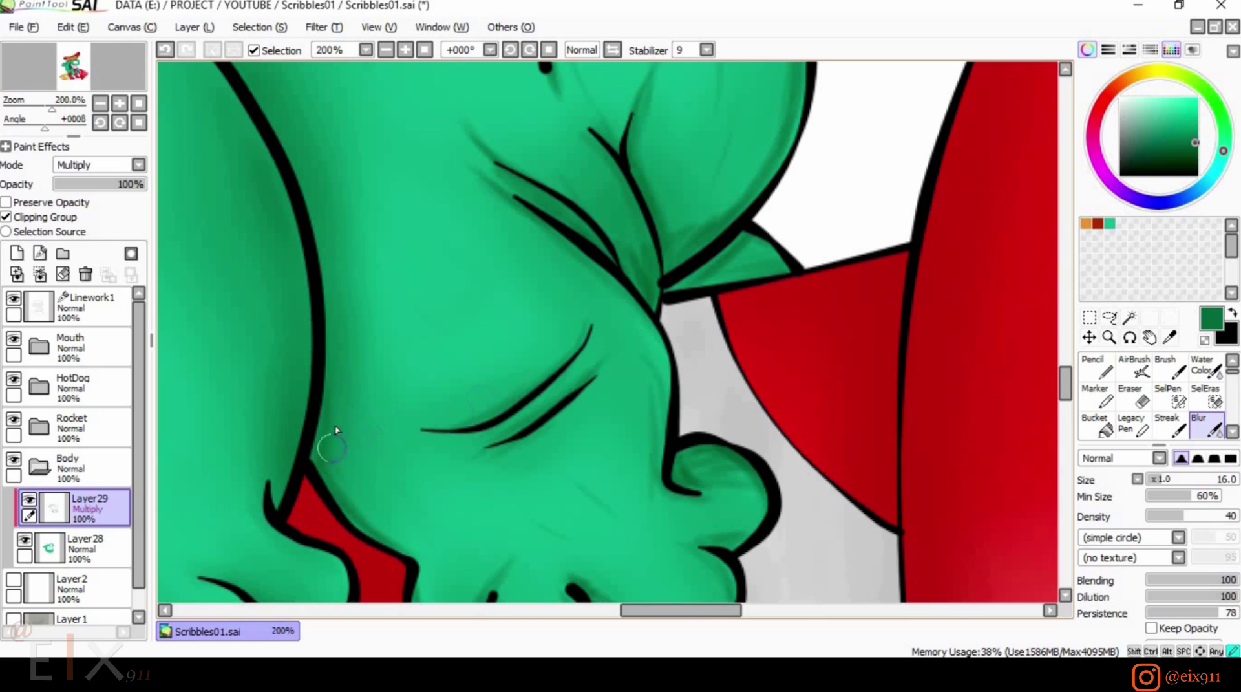
{"action": "left_click_drag", "start_coordinate": [333, 440], "coordinate": [390, 531]}
Blur the shadows around the rear foot's ankle creases and between its toes.
{"action": "left_click_drag", "start_coordinate": [514, 401], "coordinate": [424, 251]}
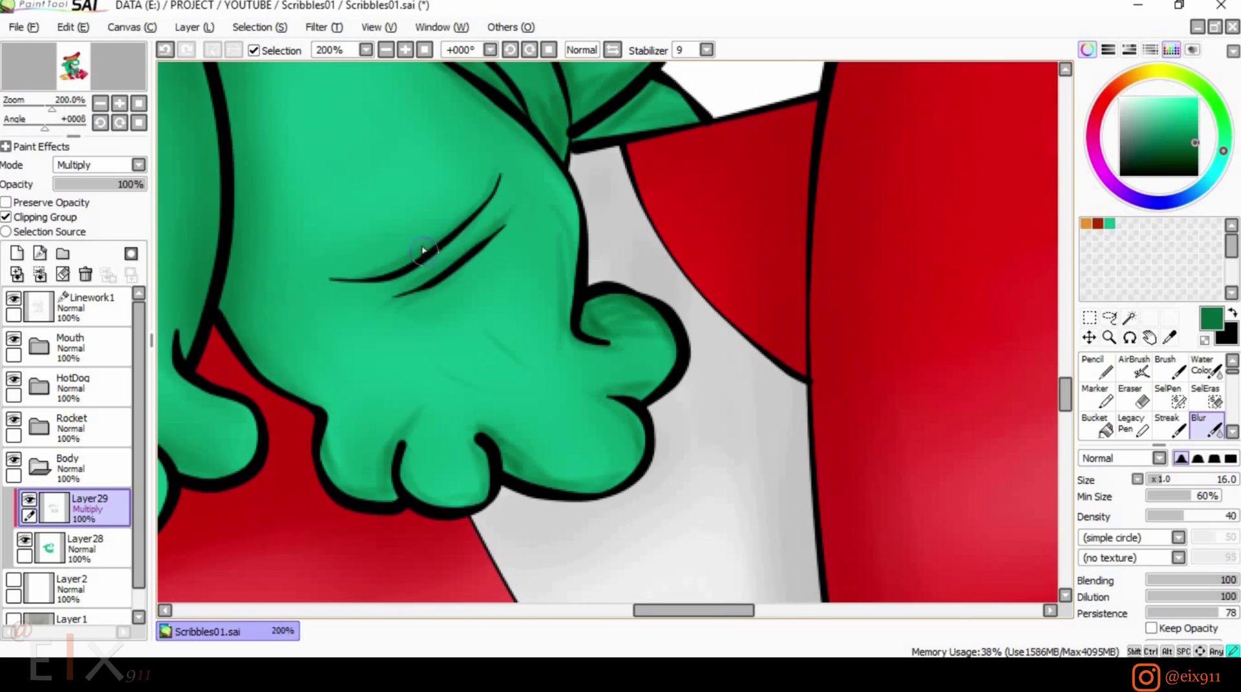
{"action": "mouse_move", "coordinate": [495, 339]}
{"action": "left_mouse_down"}
{"action": "mouse_move", "coordinate": [474, 318]}
{"action": "mouse_move", "coordinate": [502, 353]}
{"action": "left_mouse_up"}
{"action": "left_click_drag", "start_coordinate": [484, 396], "coordinate": [450, 375]}
{"action": "left_click_drag", "start_coordinate": [615, 327], "coordinate": [634, 294]}
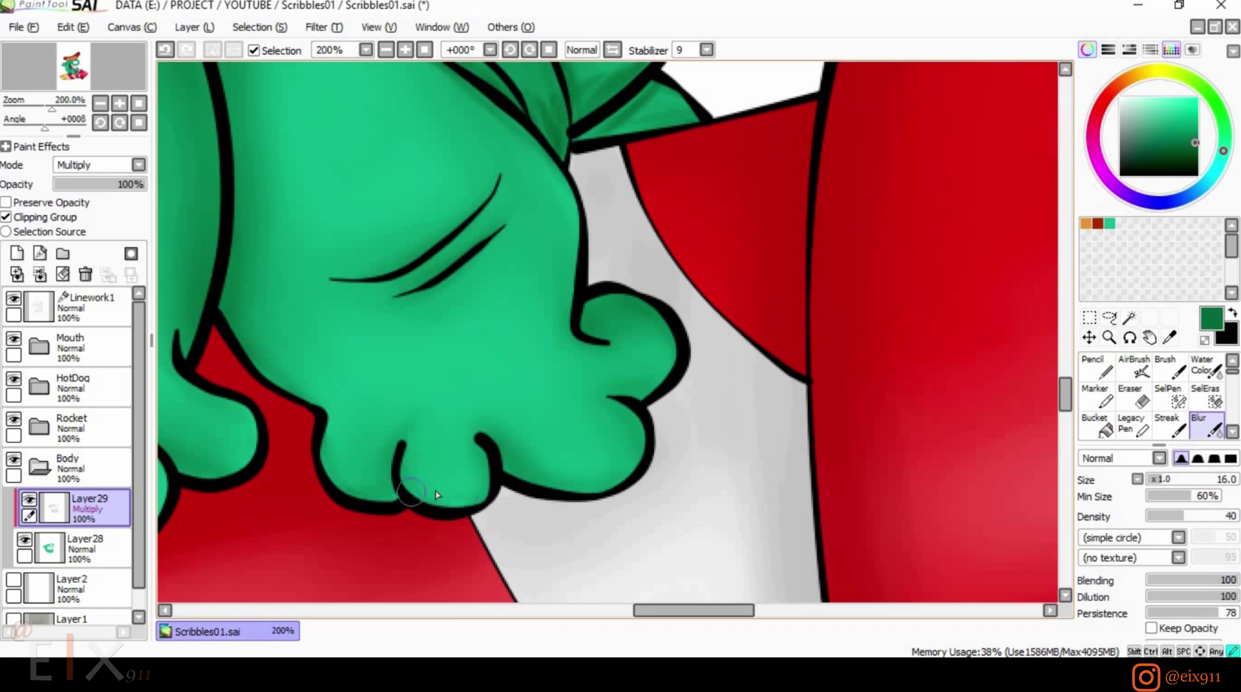
Blur the shadows around the fold lines behind the rear leg's knee and the tip of the crease above them.
{"action": "left_click_drag", "start_coordinate": [479, 223], "coordinate": [592, 534]}
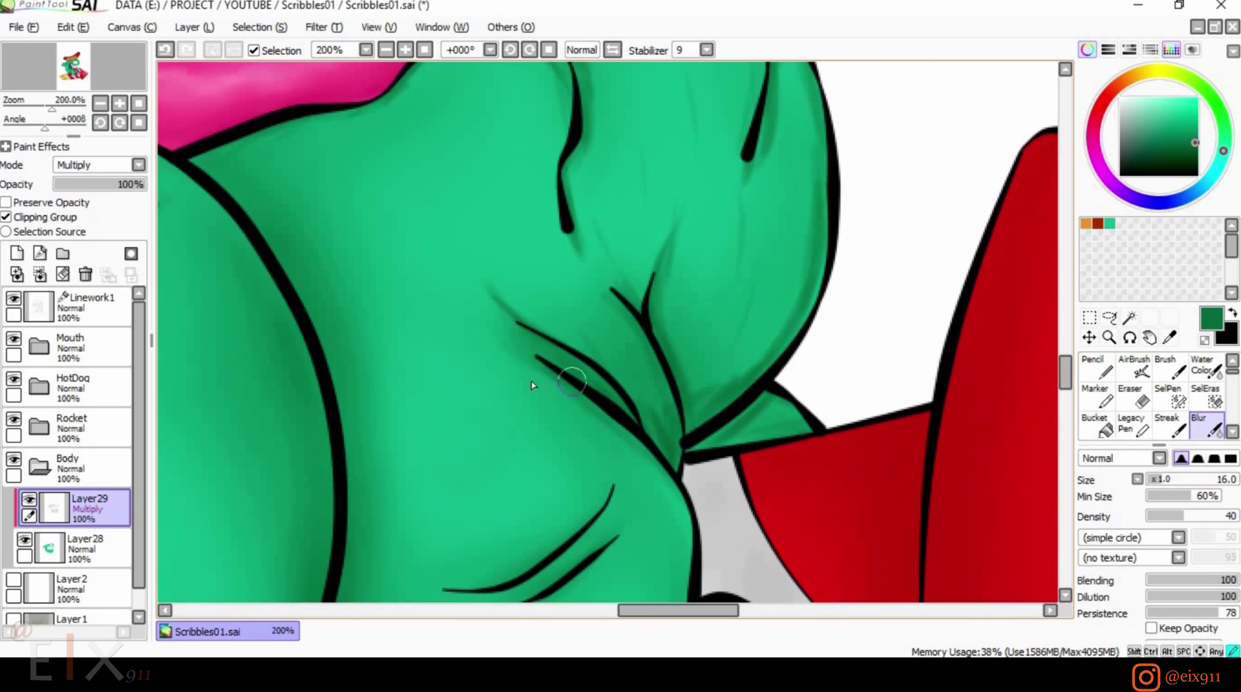
{"action": "left_click_drag", "start_coordinate": [492, 291], "coordinate": [577, 371]}
{"action": "left_click_drag", "start_coordinate": [633, 400], "coordinate": [668, 439]}
{"action": "mouse_move", "coordinate": [561, 221]}
{"action": "left_mouse_down"}
{"action": "mouse_move", "coordinate": [575, 193]}
{"action": "mouse_move", "coordinate": [587, 239]}
{"action": "left_mouse_up"}
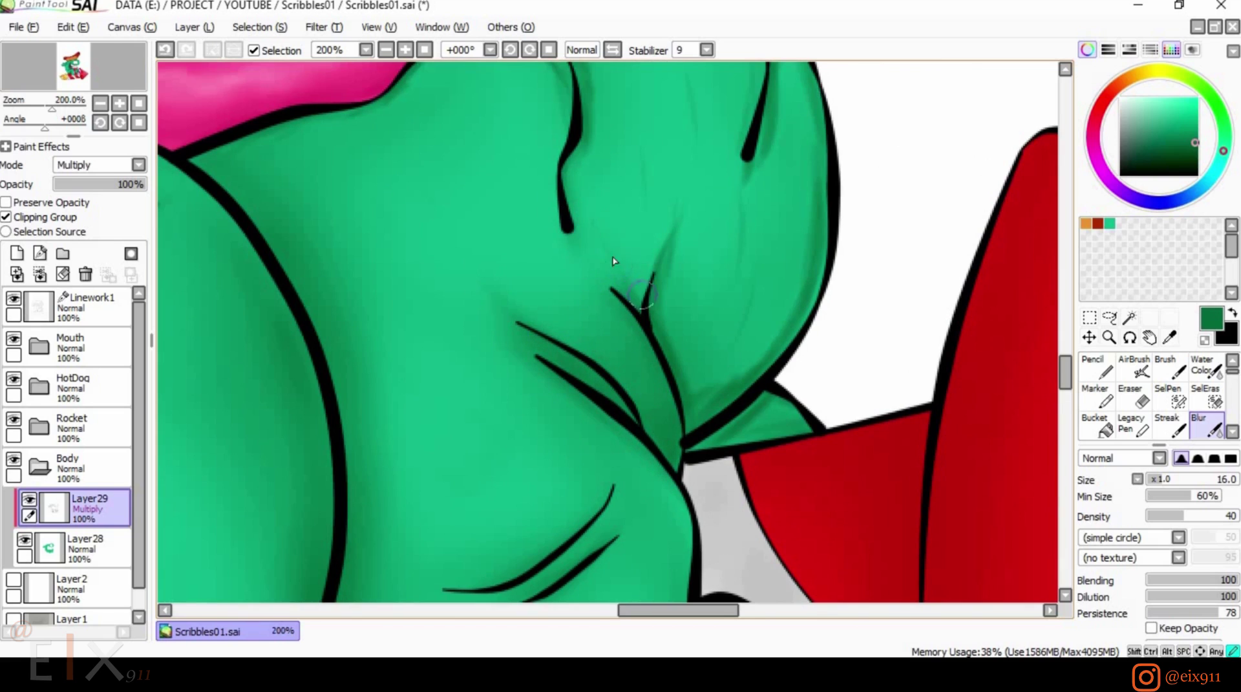
Blend the shadows along the rear leg's upper creases and curved outer edge.
{"action": "scroll", "coordinate": [590, 139], "scroll_direction": "up", "scroll_amount": 5}
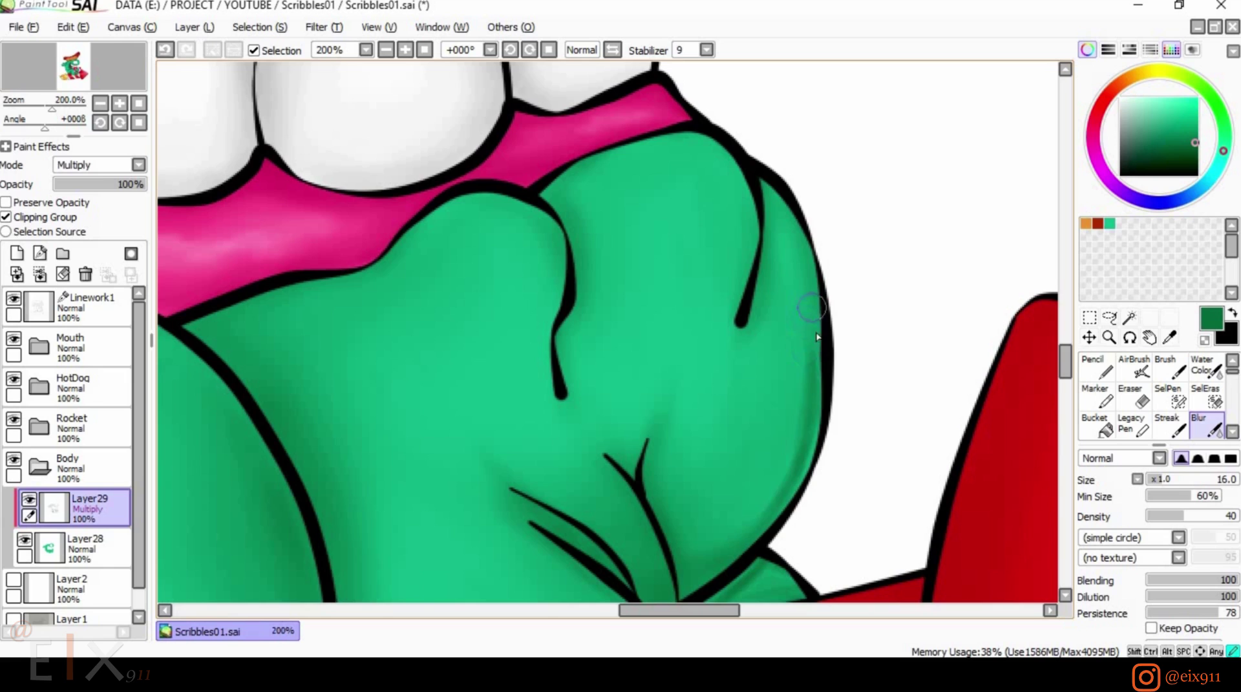
{"action": "left_click_drag", "start_coordinate": [810, 444], "coordinate": [714, 556]}
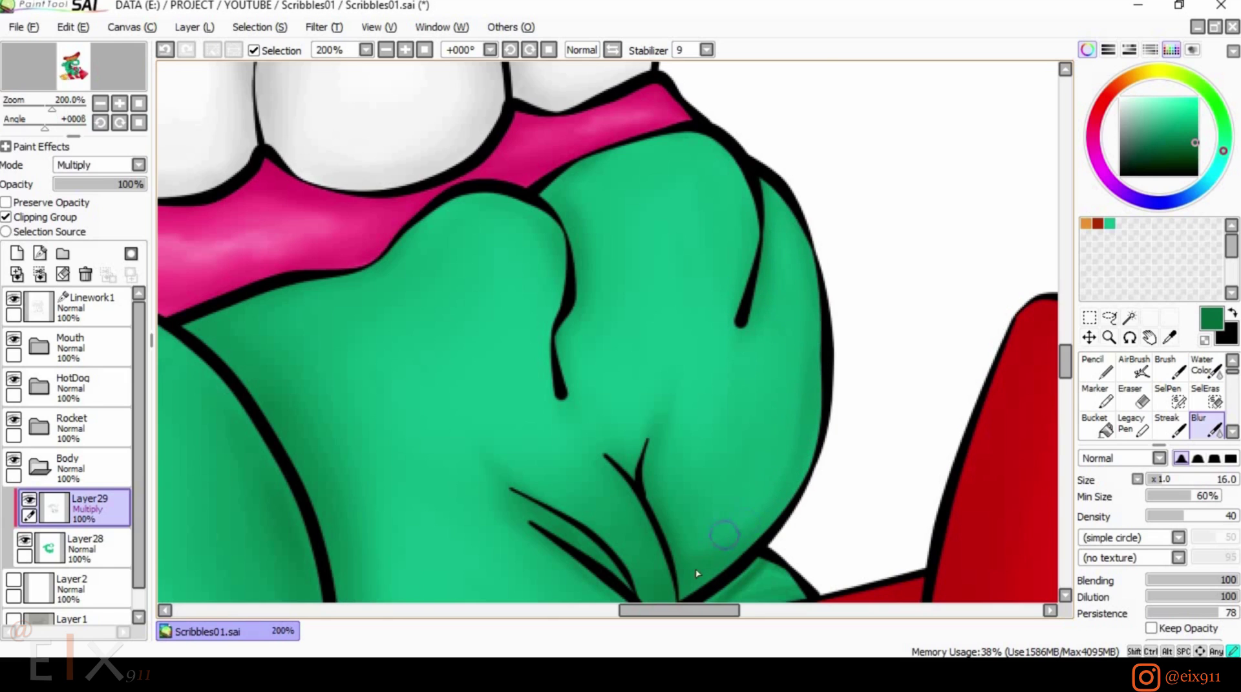
{"action": "scroll", "coordinate": [697, 572], "scroll_direction": "down", "scroll_amount": 3}
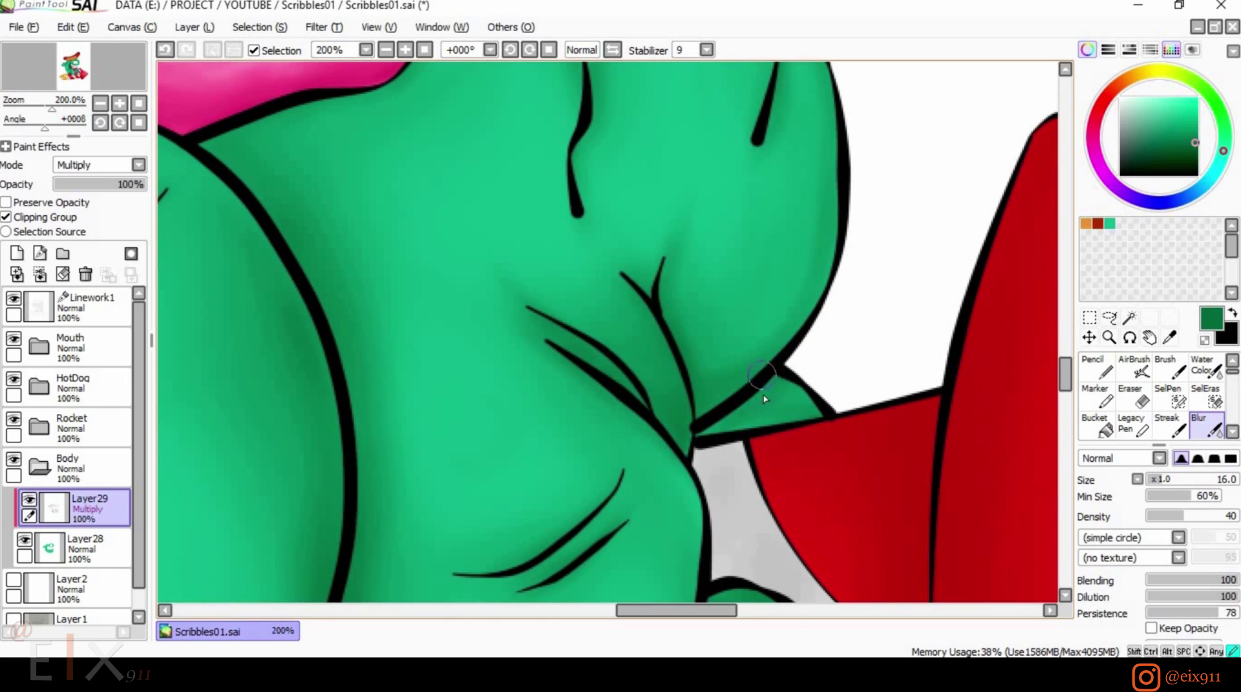
Add a new layer above the Multiply shading layer and make it a clipping group.
{"action": "key", "text": "ctrl+minus"}
{"action": "key", "text": "ctrl+minus"}
{"action": "key", "text": "ctrl+minus"}
{"action": "key", "text": "ctrl+minus"}
{"action": "key", "text": "ctrl+minus"}
{"action": "left_click", "coordinate": [17, 253]}
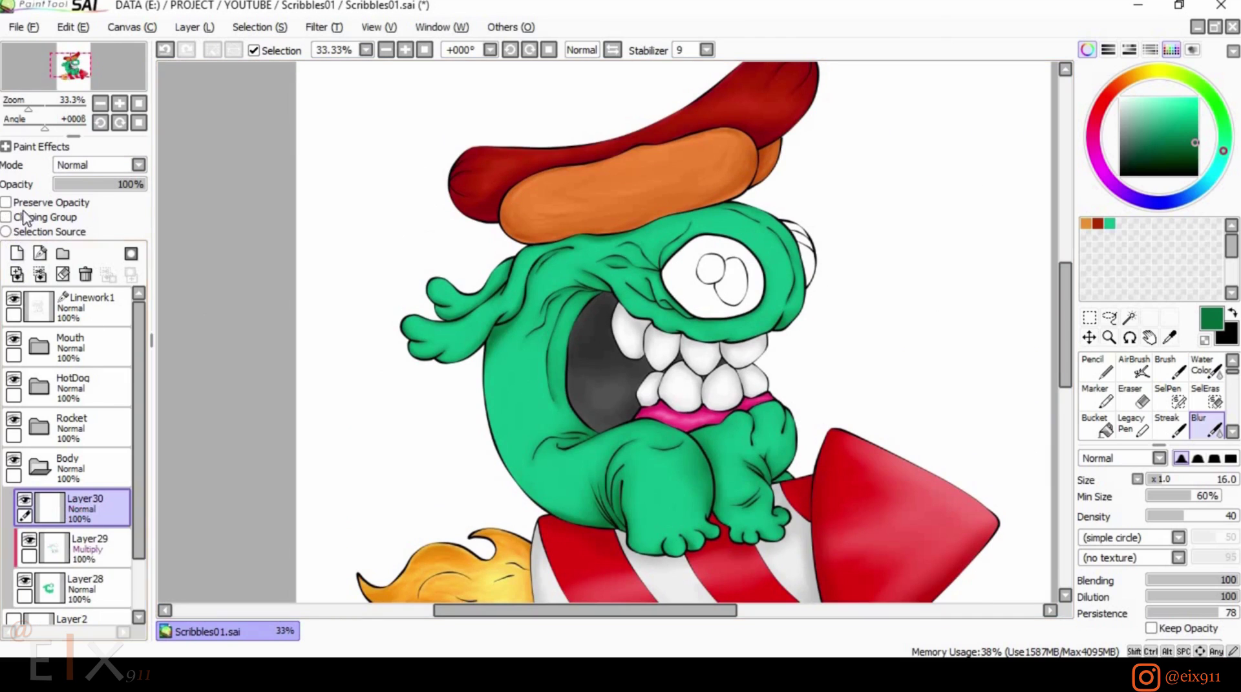
{"action": "left_click", "coordinate": [23, 216]}
Pick a light mint green, enlarge the Brush to size 35, and paint highlight strokes on the creature's arms and hands.
{"action": "left_click", "coordinate": [1173, 97]}
{"action": "left_click", "coordinate": [1170, 367]}
{"action": "scroll", "coordinate": [515, 298], "scroll_direction": "up", "scroll_amount": 3}
{"action": "key", "text": "bracketright"}
{"action": "key", "text": "bracketright"}
{"action": "key", "text": "bracketright"}
{"action": "key", "text": "bracketright"}
{"action": "key", "text": "bracketright"}
{"action": "left_click_drag", "start_coordinate": [651, 150], "coordinate": [605, 210]}
{"action": "mouse_move", "coordinate": [609, 239]}
{"action": "left_mouse_down"}
{"action": "mouse_move", "coordinate": [604, 288]}
{"action": "mouse_move", "coordinate": [456, 354]}
{"action": "left_mouse_up"}
{"action": "left_click_drag", "start_coordinate": [307, 354], "coordinate": [280, 365]}
{"action": "left_click_drag", "start_coordinate": [292, 433], "coordinate": [453, 434]}
{"action": "left_click_drag", "start_coordinate": [402, 420], "coordinate": [463, 408]}
{"action": "left_click_drag", "start_coordinate": [352, 240], "coordinate": [386, 240]}
{"action": "left_click_drag", "start_coordinate": [415, 301], "coordinate": [457, 294]}
Paint light green highlights along the wrinkles of the back, brow and snout and around the eye.
{"action": "left_click_drag", "start_coordinate": [657, 230], "coordinate": [684, 193]}
{"action": "left_click_drag", "start_coordinate": [830, 173], "coordinate": [865, 157]}
{"action": "left_click_drag", "start_coordinate": [906, 120], "coordinate": [942, 113]}
{"action": "left_click_drag", "start_coordinate": [676, 309], "coordinate": [706, 267]}
{"action": "left_click_drag", "start_coordinate": [841, 215], "coordinate": [848, 221]}
{"action": "mouse_move", "coordinate": [1007, 287]}
{"action": "left_mouse_down"}
{"action": "mouse_move", "coordinate": [721, 318]}
{"action": "mouse_move", "coordinate": [693, 298]}
{"action": "left_mouse_up"}
{"action": "left_click_drag", "start_coordinate": [787, 415], "coordinate": [708, 519]}
{"action": "left_click_drag", "start_coordinate": [666, 277], "coordinate": [675, 260]}
{"action": "left_click_drag", "start_coordinate": [740, 216], "coordinate": [727, 229]}
{"action": "left_click_drag", "start_coordinate": [663, 196], "coordinate": [715, 180]}
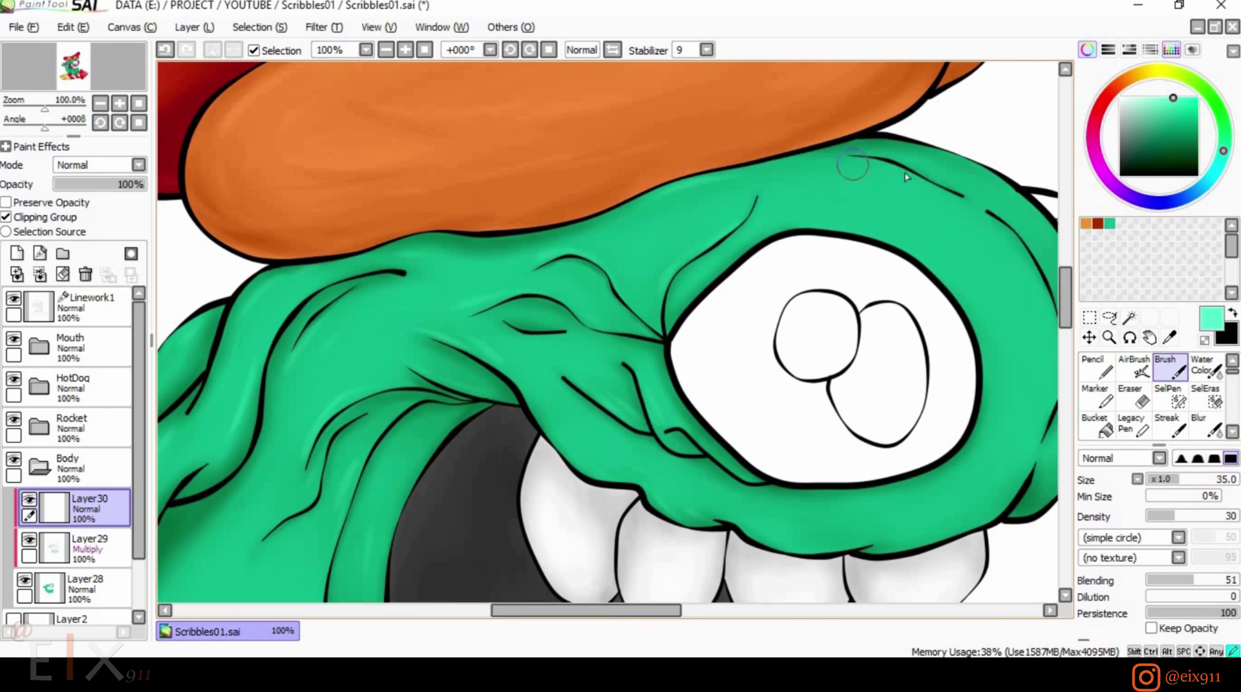
{"action": "scroll", "coordinate": [903, 254], "scroll_direction": "down", "scroll_amount": 1}
{"action": "scroll", "coordinate": [903, 254], "scroll_direction": "right", "scroll_amount": 1}
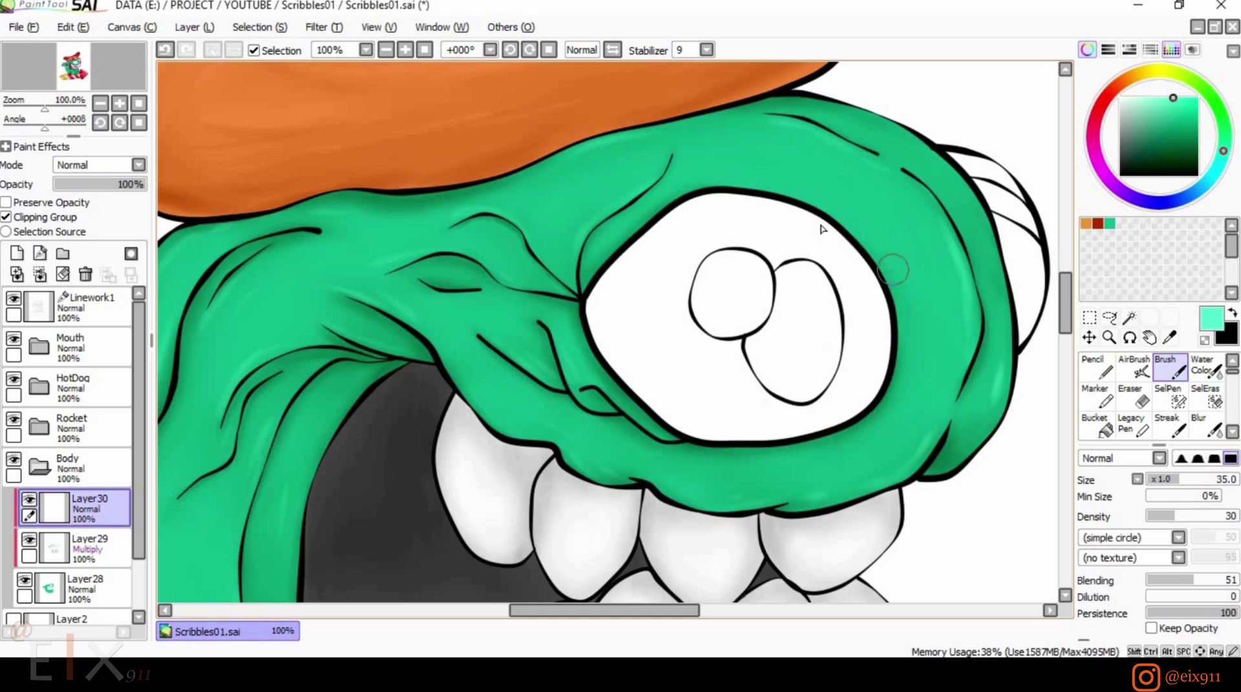
{"action": "scroll", "coordinate": [892, 311], "scroll_direction": "up", "scroll_amount": 1}
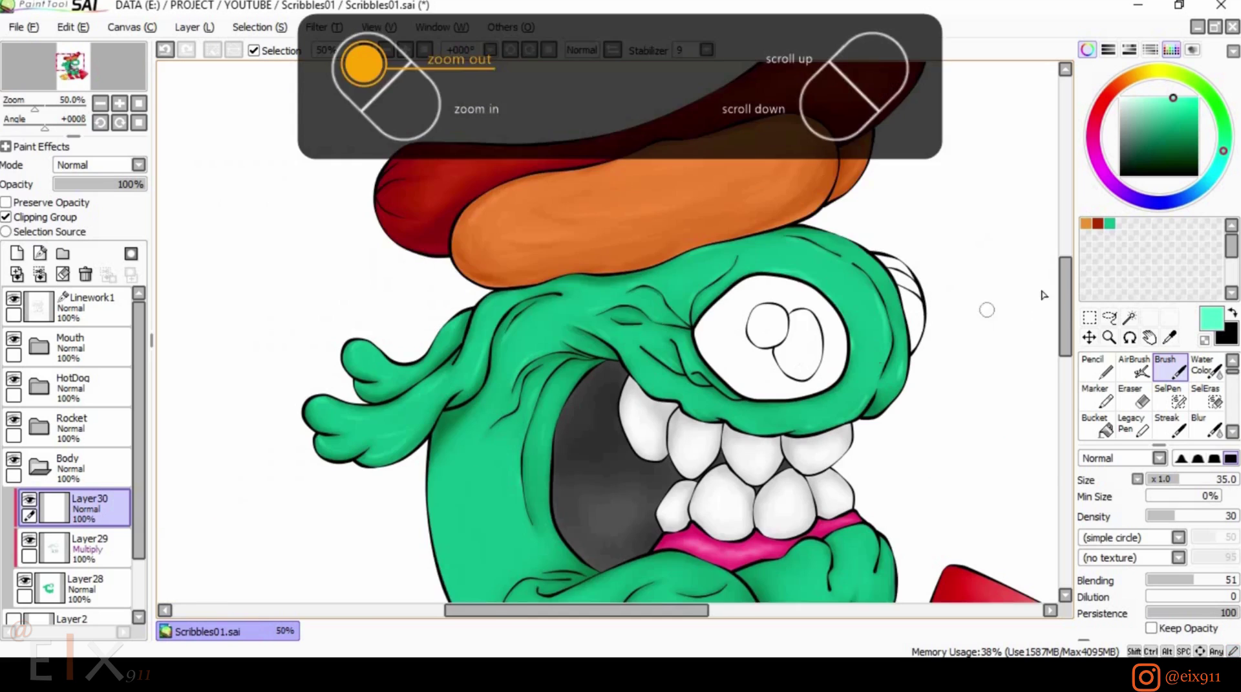
Paint long light green highlight strokes down the creature's curved back and over its legs.
{"action": "scroll", "coordinate": [989, 313], "scroll_direction": "down", "scroll_amount": 2}
{"action": "left_click_drag", "start_coordinate": [446, 408], "coordinate": [517, 504]}
{"action": "left_click_drag", "start_coordinate": [452, 380], "coordinate": [494, 460]}
{"action": "left_click_drag", "start_coordinate": [463, 316], "coordinate": [485, 381]}
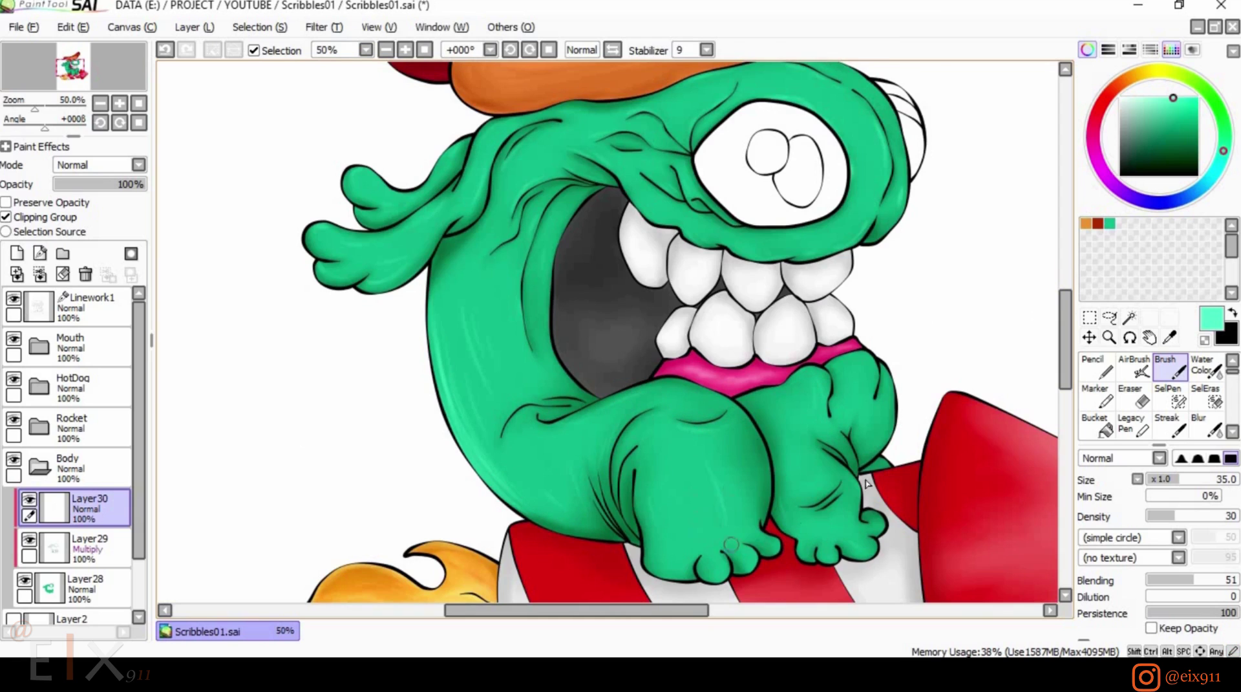
Set the Blur tool to size 70 and density 73 and blend the highlights on the arms, head, body and legs.
{"action": "left_click", "coordinate": [1207, 426]}
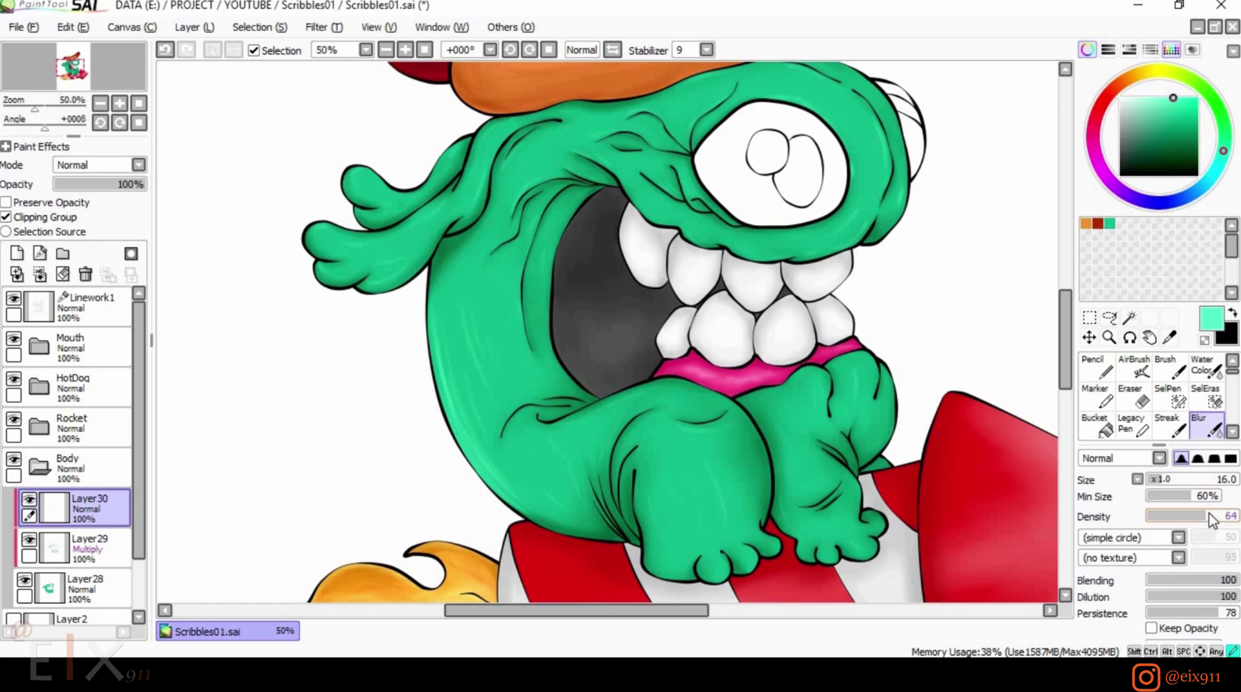
{"action": "left_click_drag", "start_coordinate": [449, 162], "coordinate": [352, 177]}
{"action": "left_click_drag", "start_coordinate": [333, 220], "coordinate": [394, 271]}
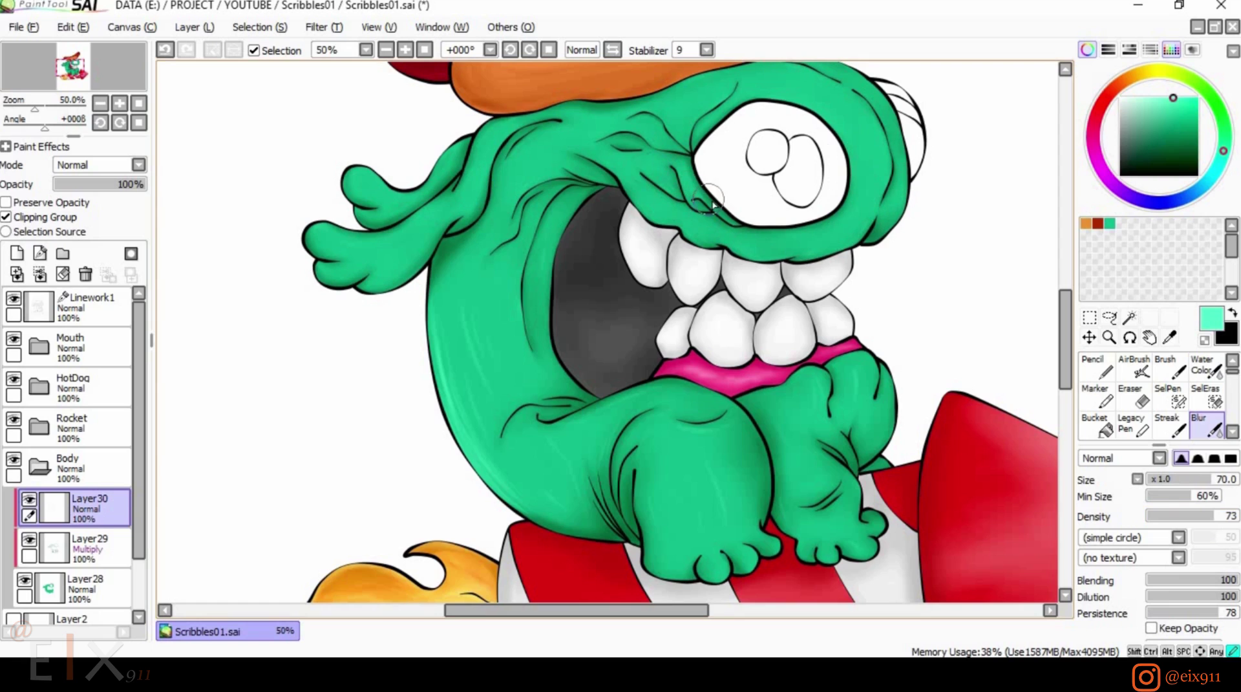
{"action": "mouse_move", "coordinate": [466, 305]}
{"action": "left_mouse_down"}
{"action": "mouse_move", "coordinate": [497, 475]}
{"action": "mouse_move", "coordinate": [471, 374]}
{"action": "mouse_move", "coordinate": [599, 423]}
{"action": "left_mouse_up"}
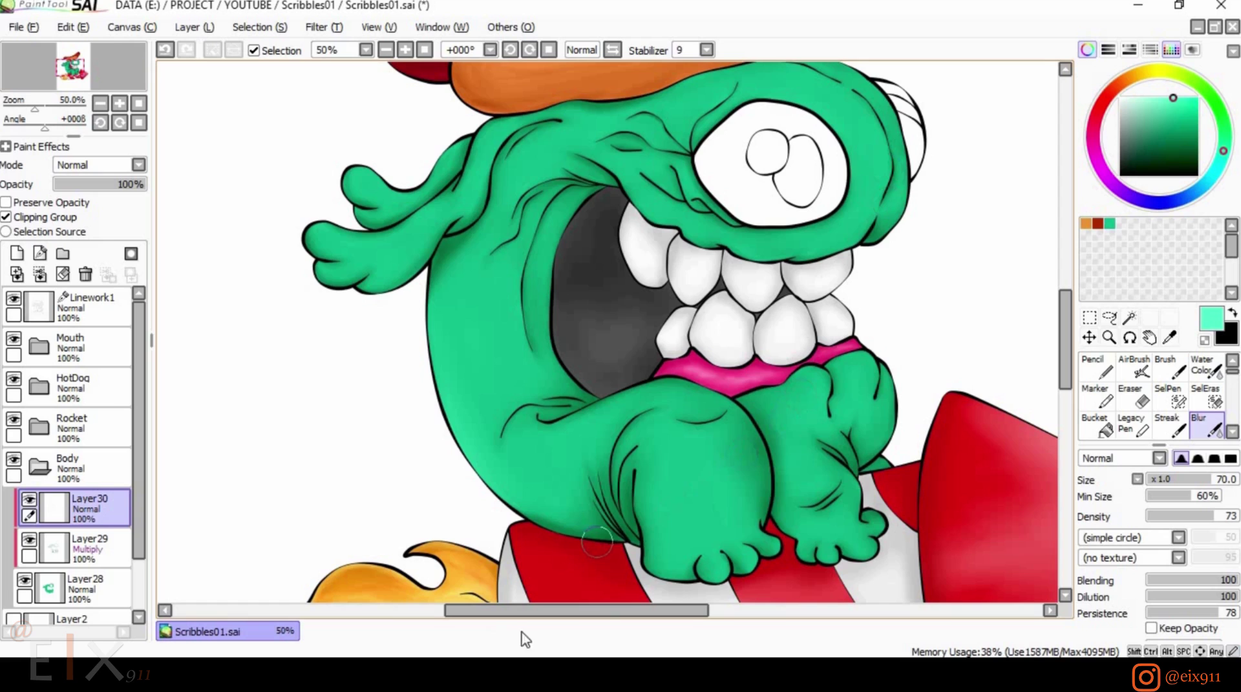
Set the highlight layer's blending mode to Luminosity and its opacity to 65%.
{"action": "left_click", "coordinate": [97, 164]}
{"action": "left_click", "coordinate": [111, 220]}
{"action": "left_click", "coordinate": [97, 164]}
{"action": "left_click", "coordinate": [91, 238]}
{"action": "scroll", "coordinate": [1034, 324], "scroll_direction": "down", "scroll_amount": 2}
{"action": "left_click_drag", "start_coordinate": [136, 184], "coordinate": [116, 184]}
{"action": "scroll", "coordinate": [1034, 386], "scroll_direction": "down", "scroll_amount": 1}
{"action": "left_click_drag", "start_coordinate": [714, 610], "coordinate": [782, 610]}
Adjust the color of the entire Body folder with the Hue and Saturation filter.
{"action": "left_click", "coordinate": [71, 464]}
{"action": "left_click", "coordinate": [324, 27]}
{"action": "left_click", "coordinate": [362, 48]}
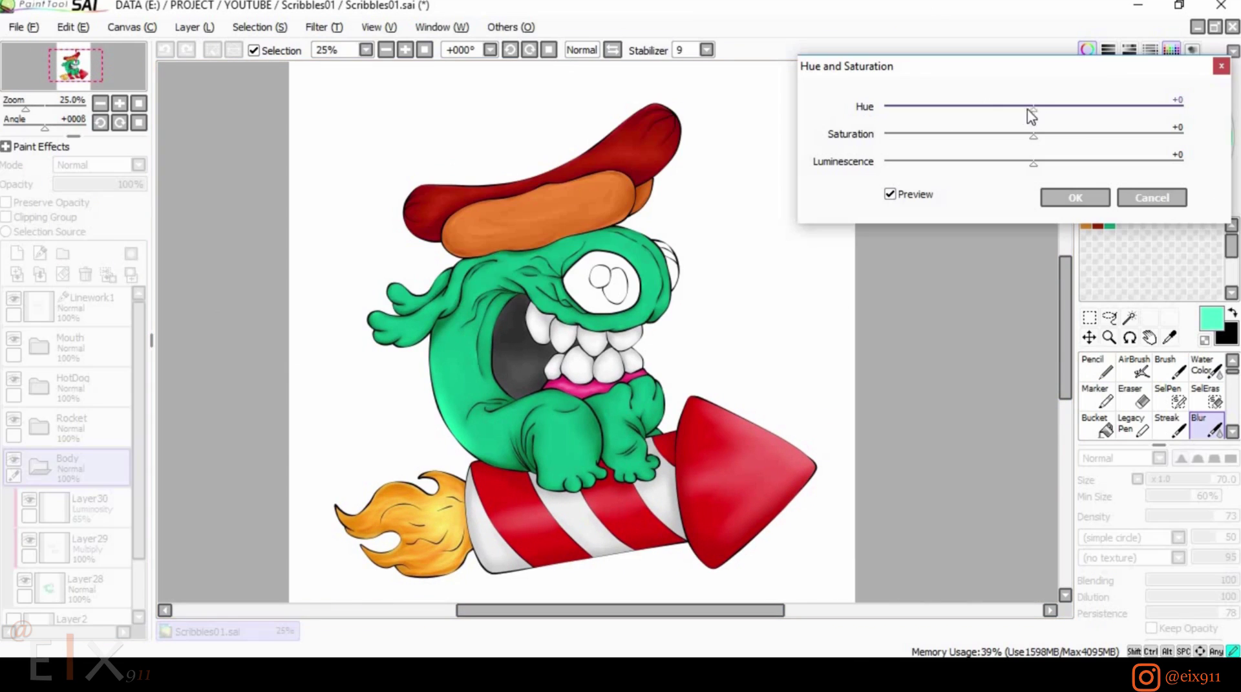
{"action": "left_click_drag", "start_coordinate": [1033, 136], "coordinate": [1055, 167]}
{"action": "left_click", "coordinate": [1073, 197]}
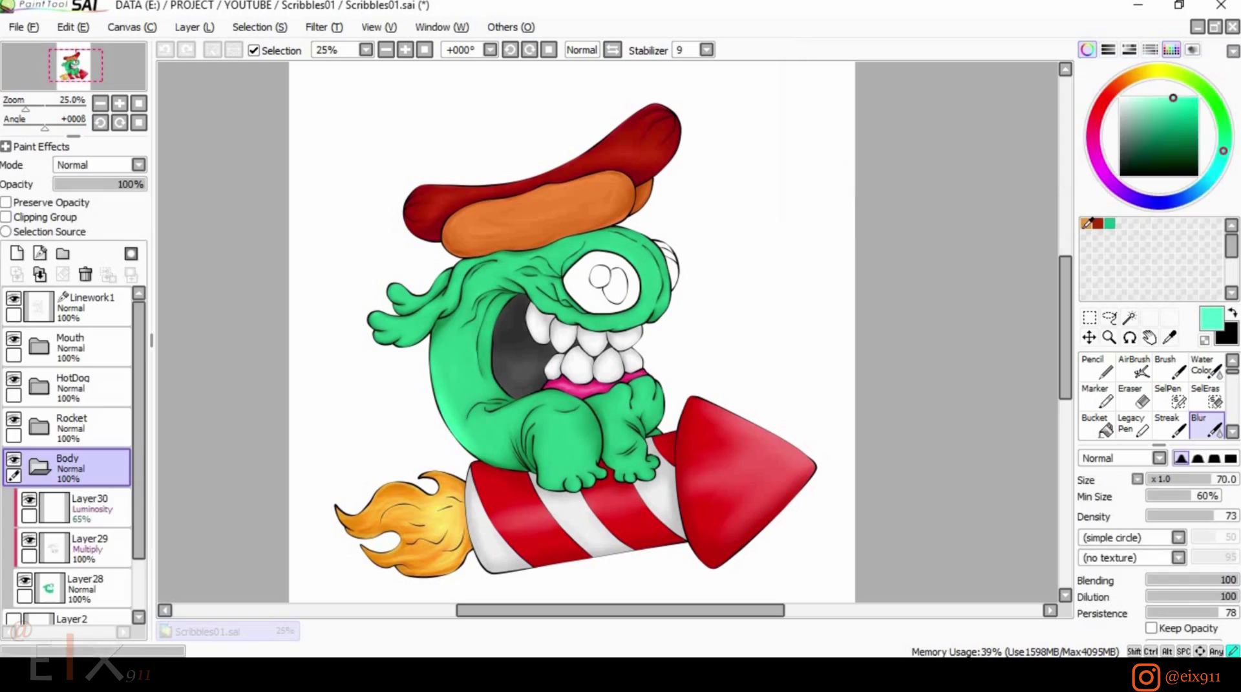